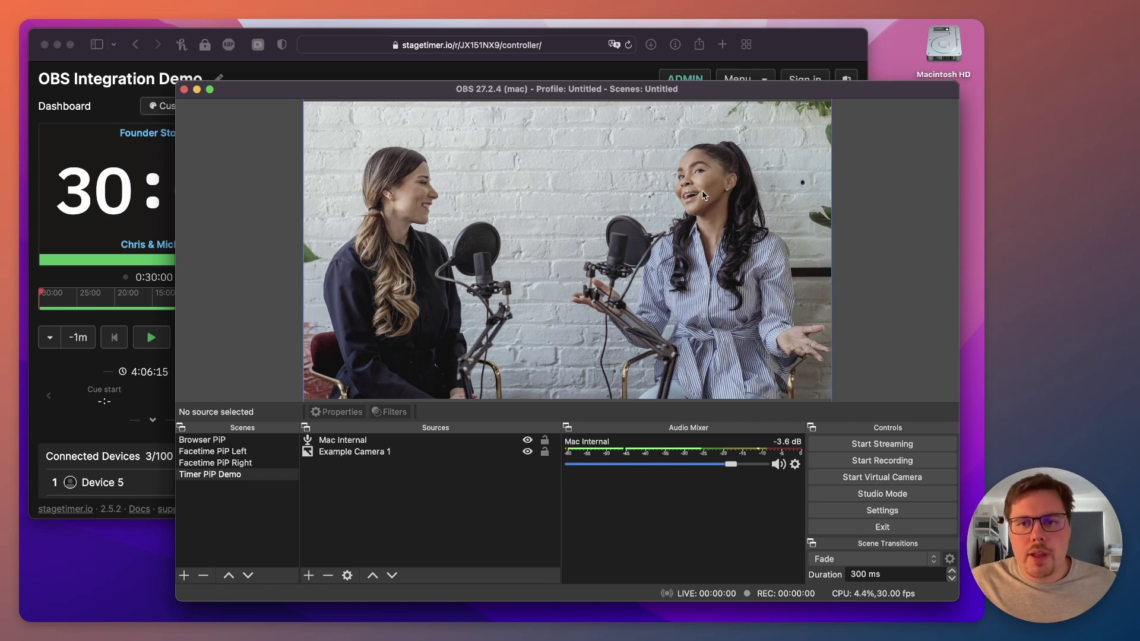
Arrange the OBS window beside the Stagetimer dashboard.
mouse_move(683, 95)
left_mouse_down()
mouse_move(695, 83)
mouse_move(674, 95)
left_mouse_up()
left_click(781, 57)
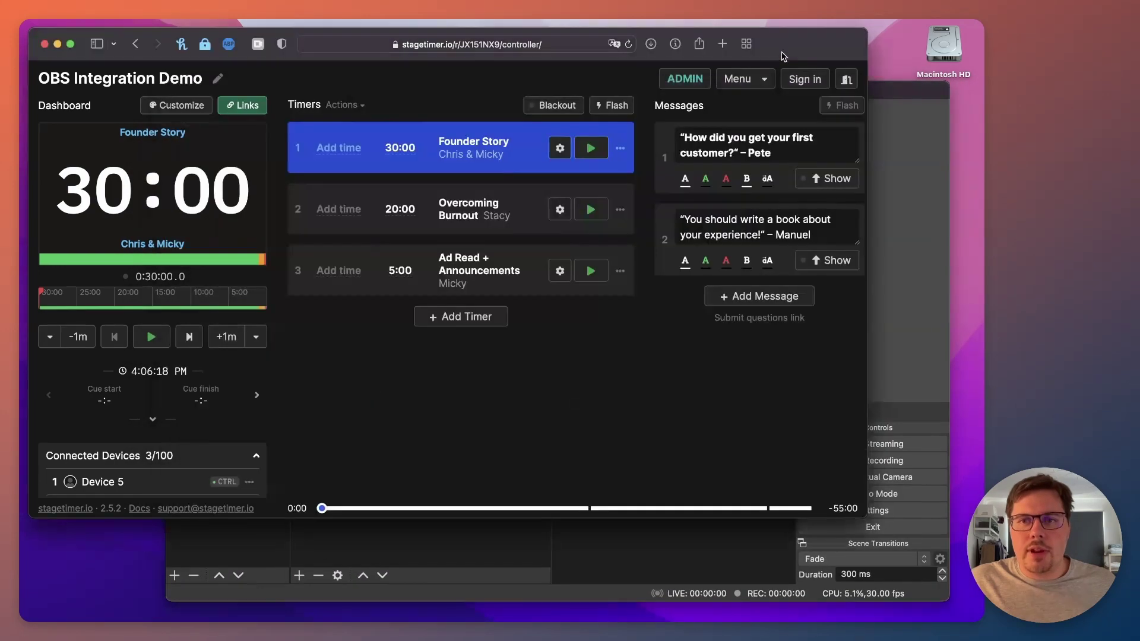
left_click(892, 97)
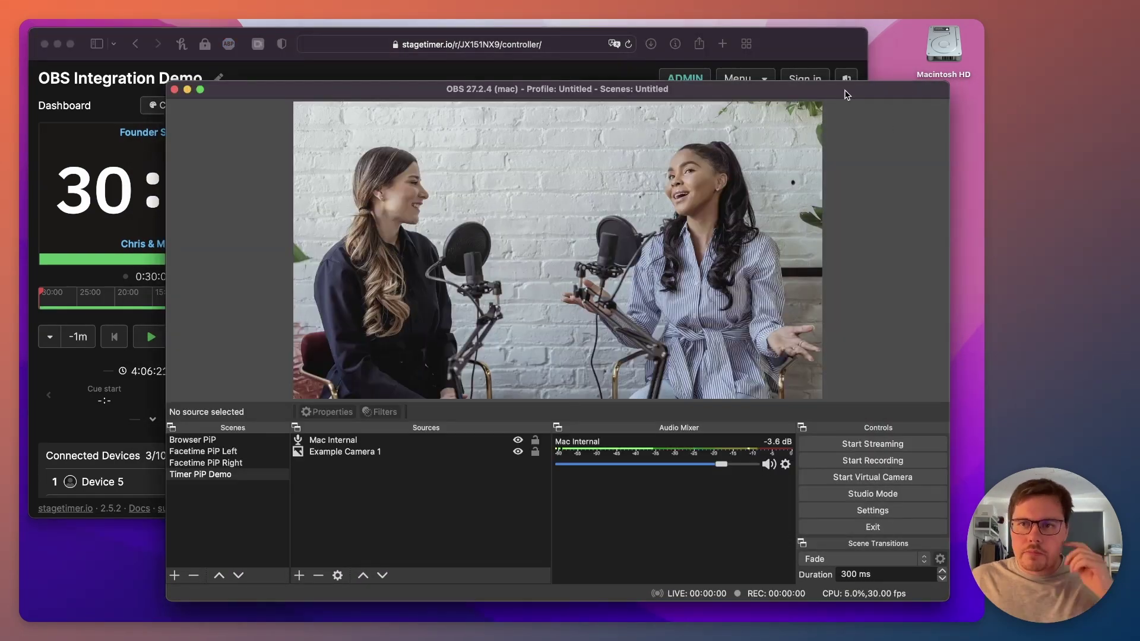
left_click_drag(884, 95, 868, 87)
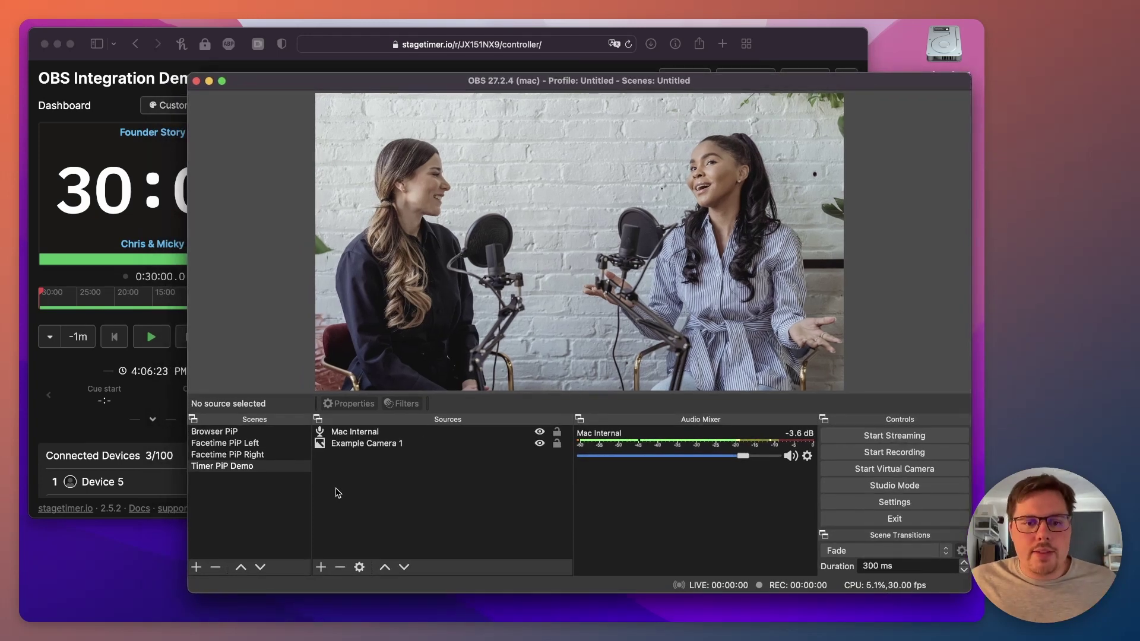
Create a Browser source named 'stagetimer' in the Timer PiP Demo scene.
left_click(321, 567)
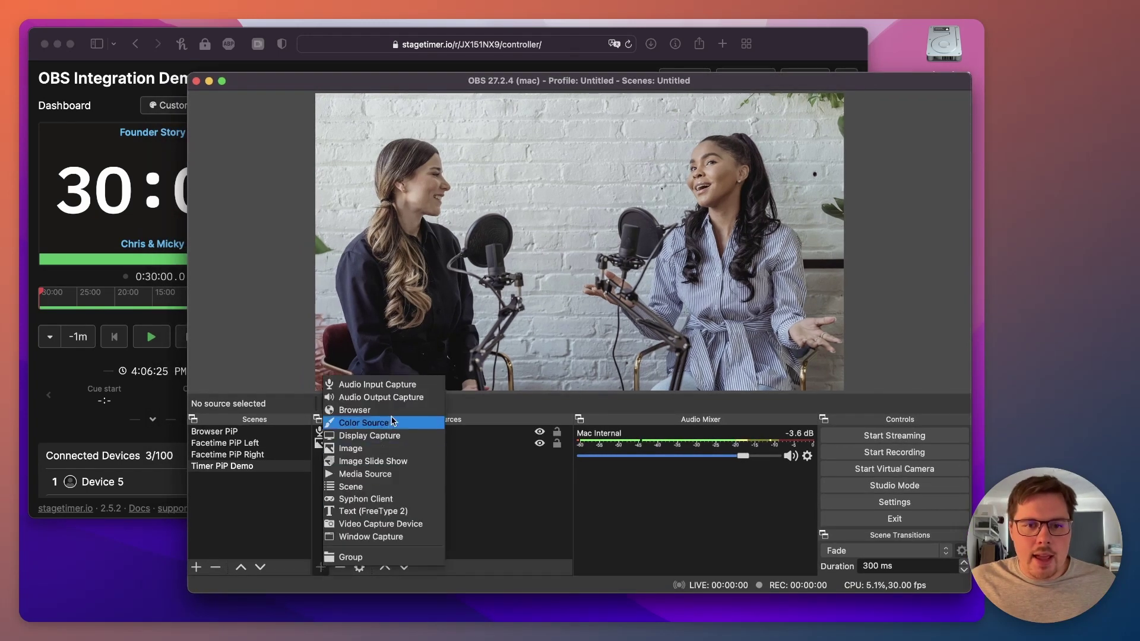
left_click(362, 410)
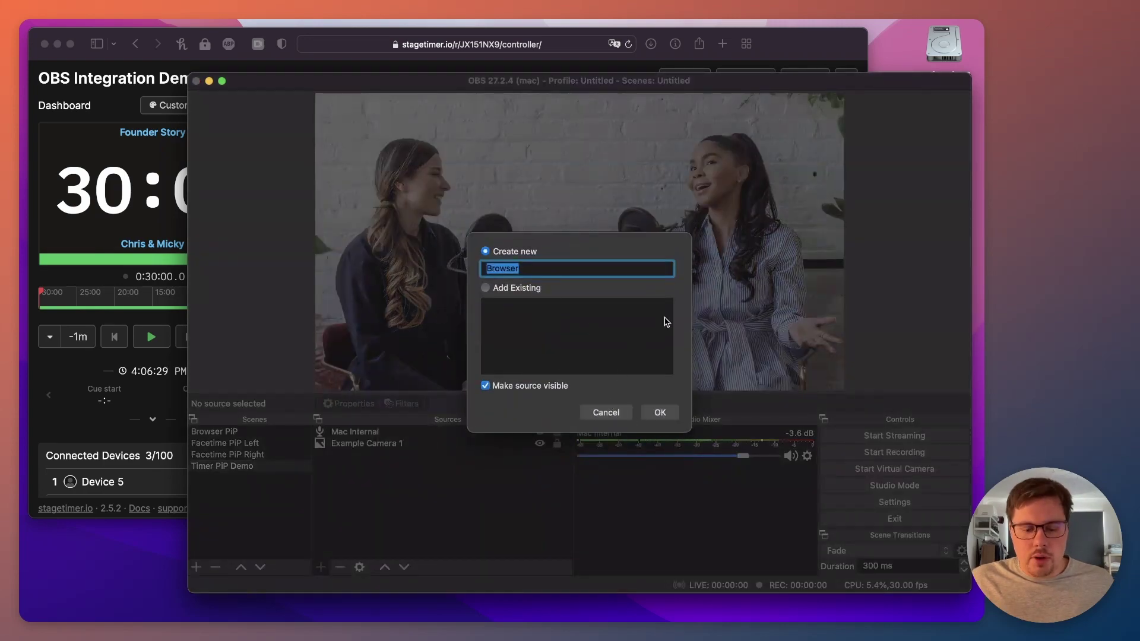
type("stagetimer")
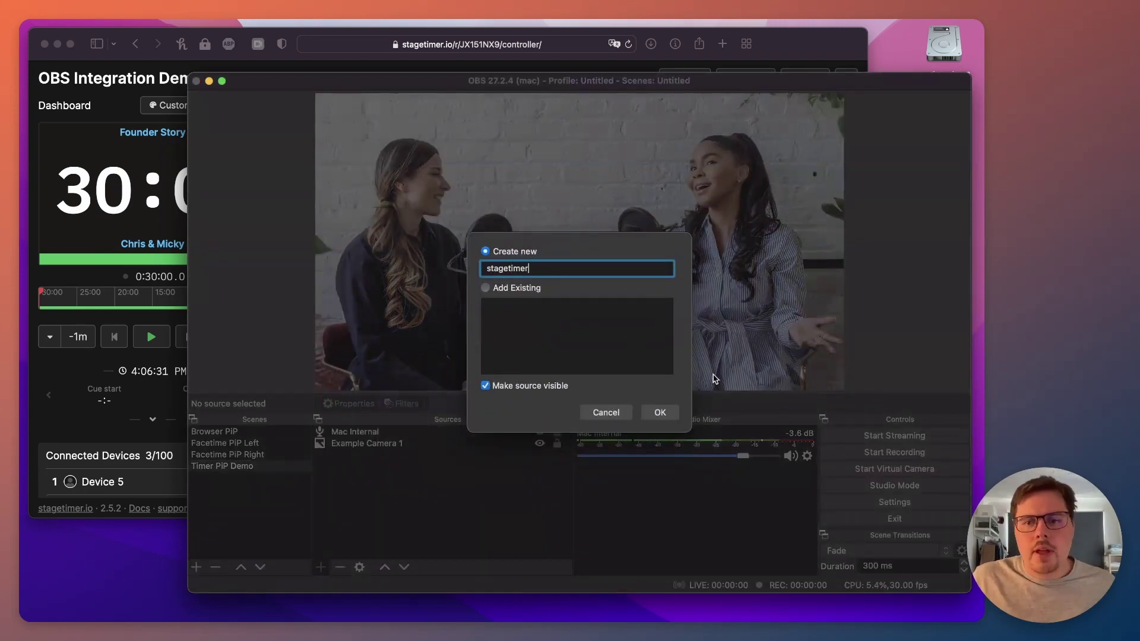
left_click(661, 412)
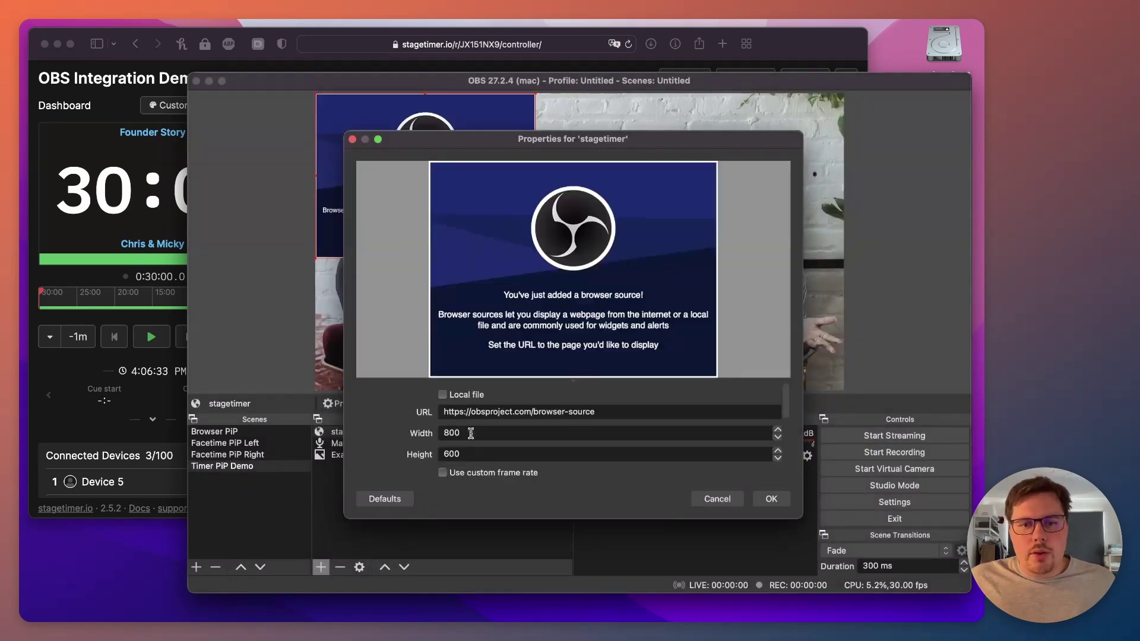
left_click_drag(597, 411, 392, 412)
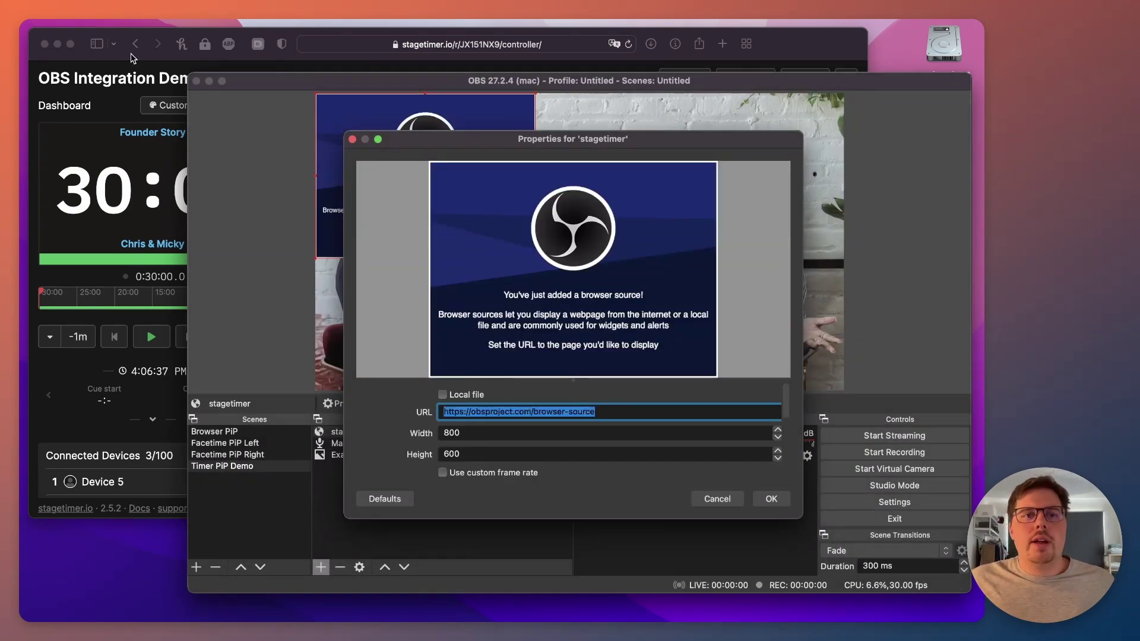
left_click(292, 39)
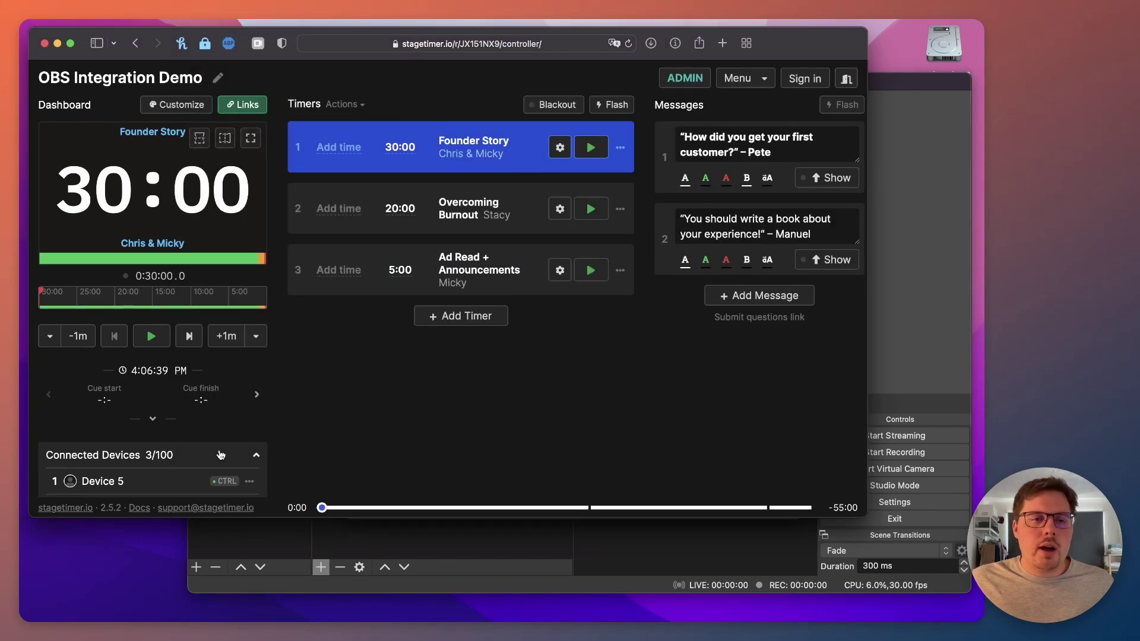
Copy the Viewer URL from Stagetimer's Invite Links and return to OBS.
left_click(247, 105)
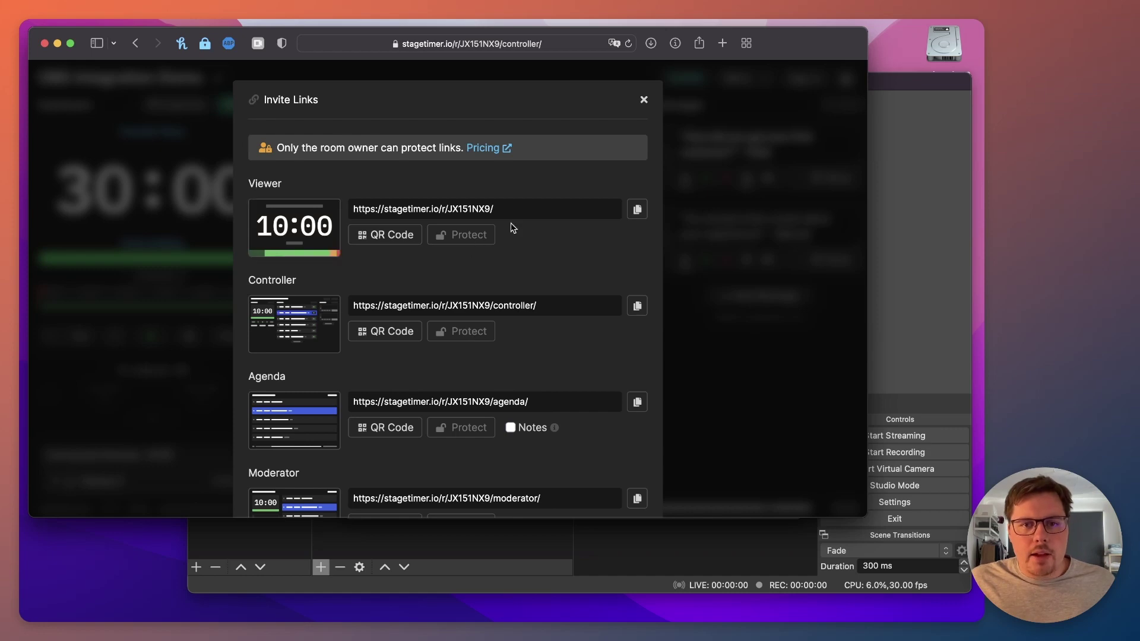
left_click(530, 214)
key("super+c")
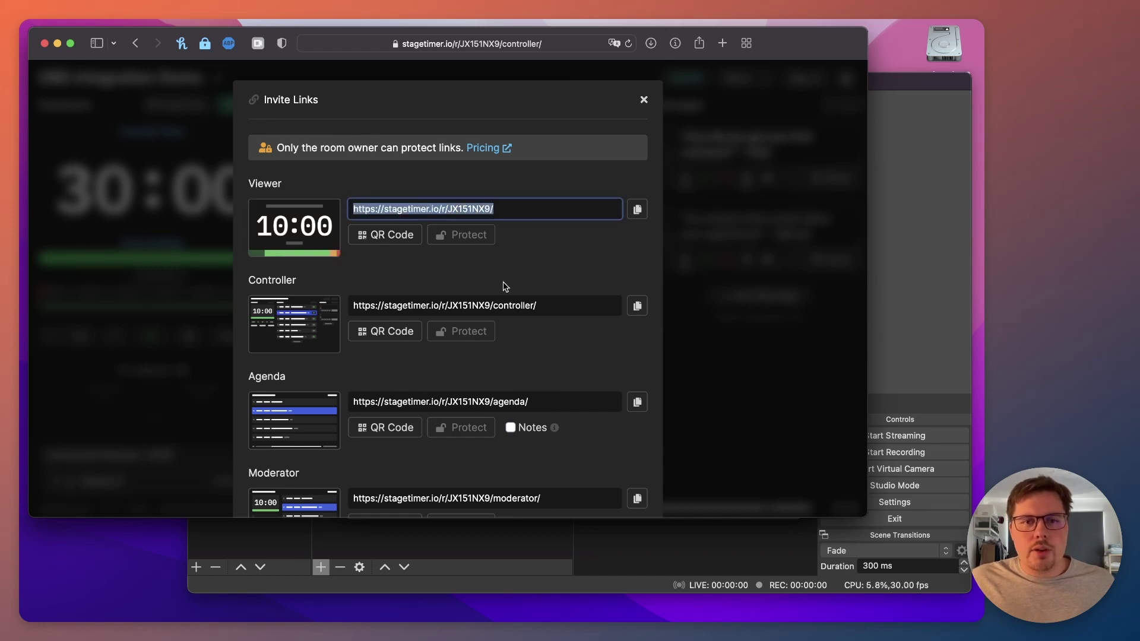
scroll(540, 314, "down", 3)
scroll(552, 323, "up", 1)
left_click(675, 357)
left_click(887, 299)
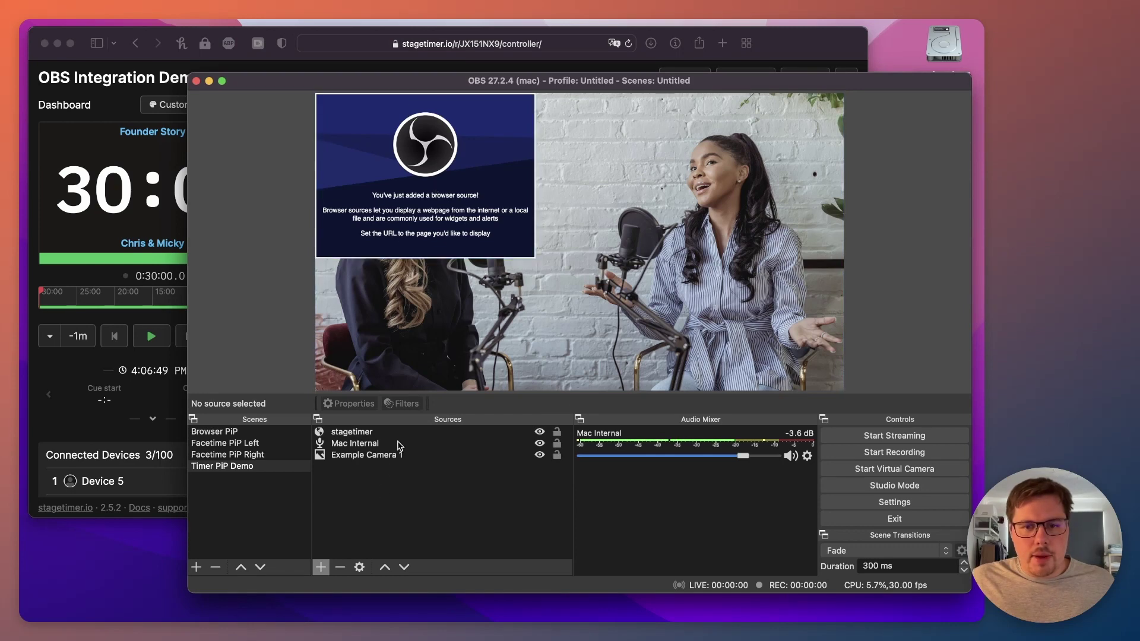
Point the stagetimer source at the pasted viewer URL, sized 1280 × 720.
left_click(365, 432)
right_click(364, 433)
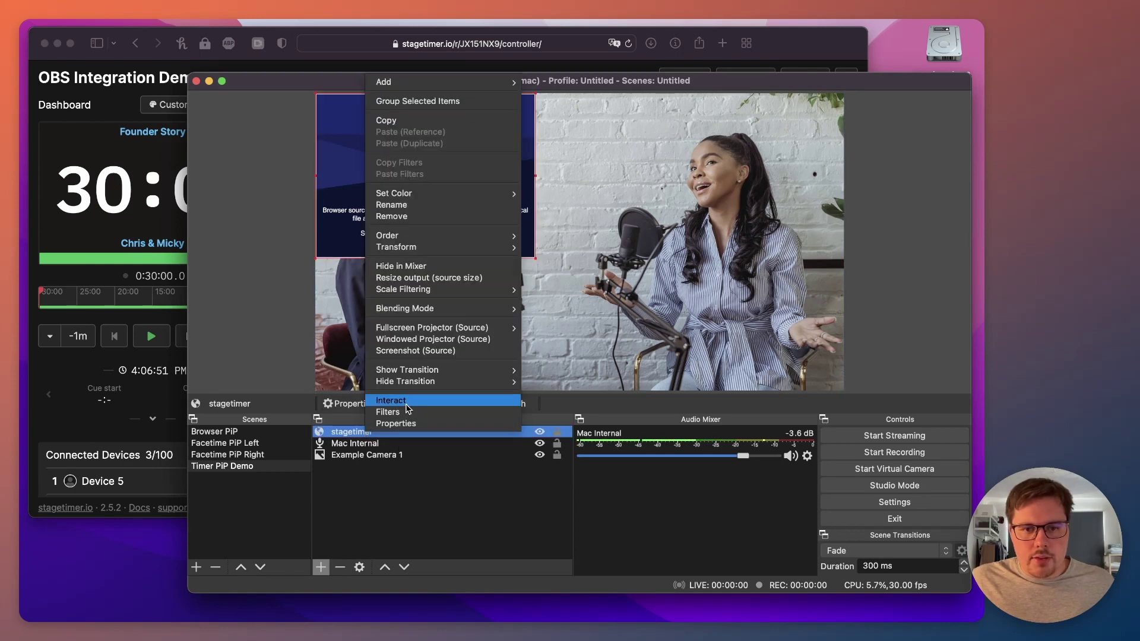
left_click(403, 426)
left_click(576, 412)
key("super+a")
key("super+v")
left_click(481, 432)
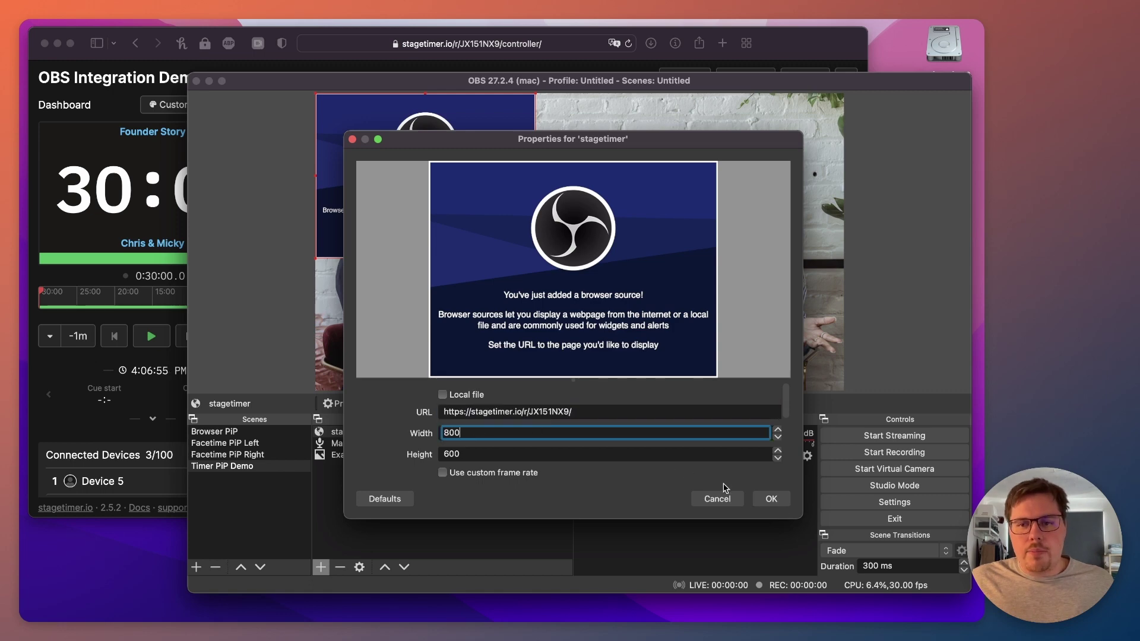
key("super+a")
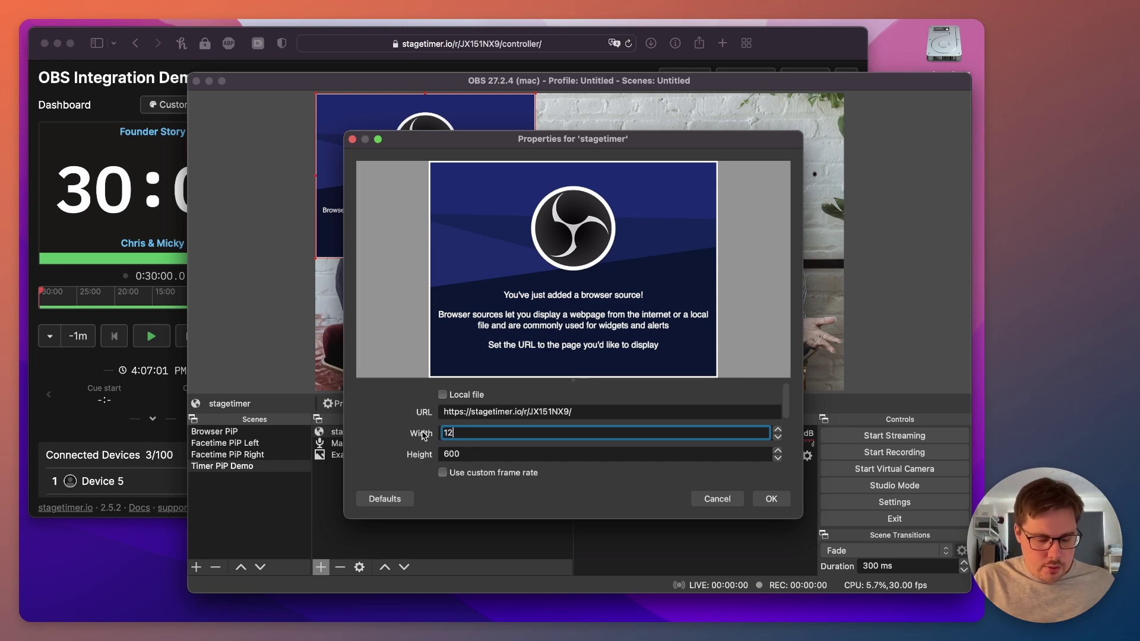
key("Tab")
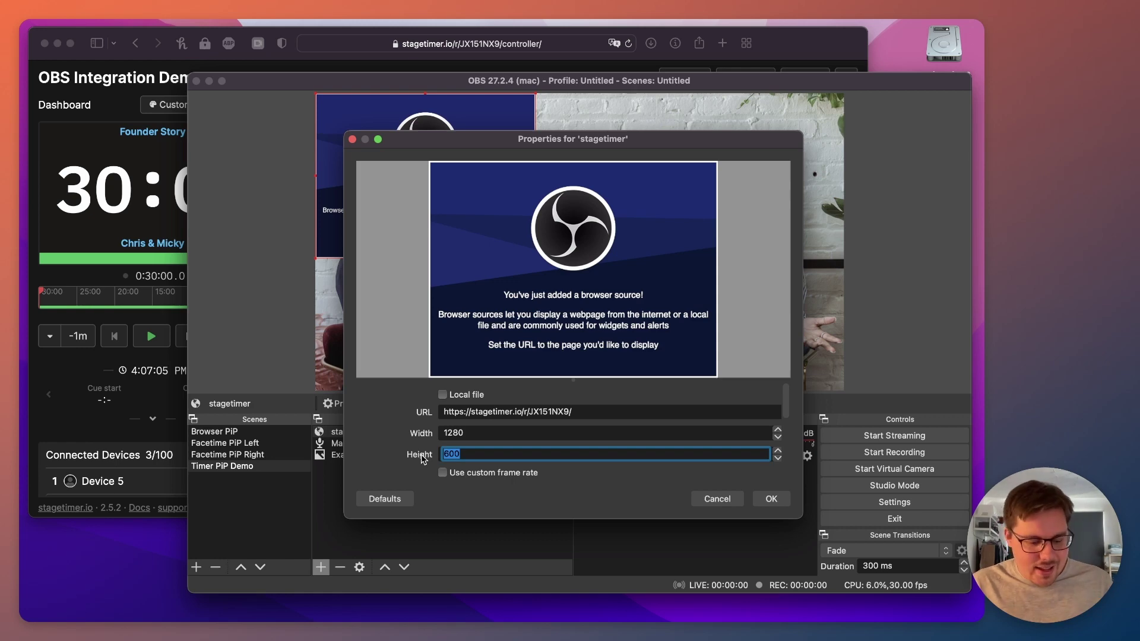
left_click(491, 434)
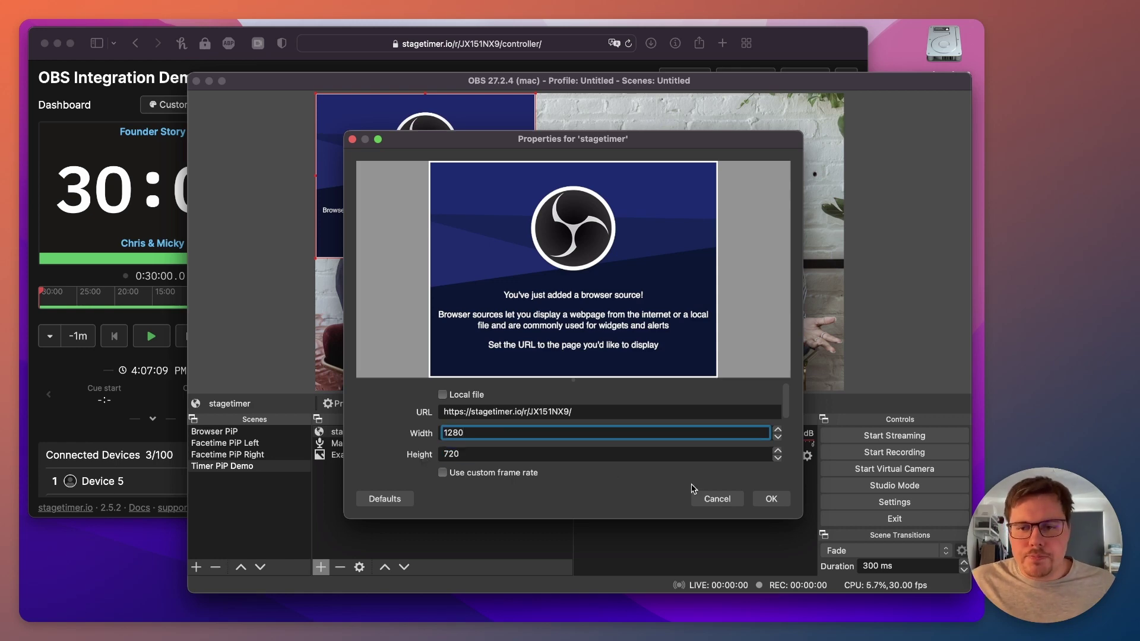
left_click(771, 498)
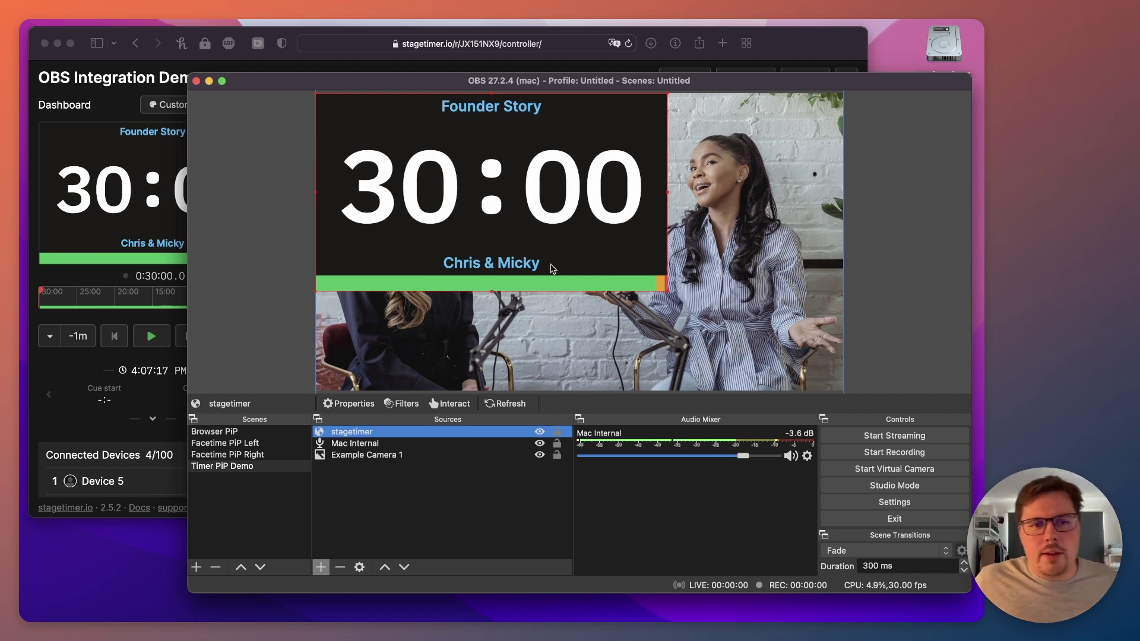
Start the Founder Story countdown in Stagetimer.
left_click(274, 60)
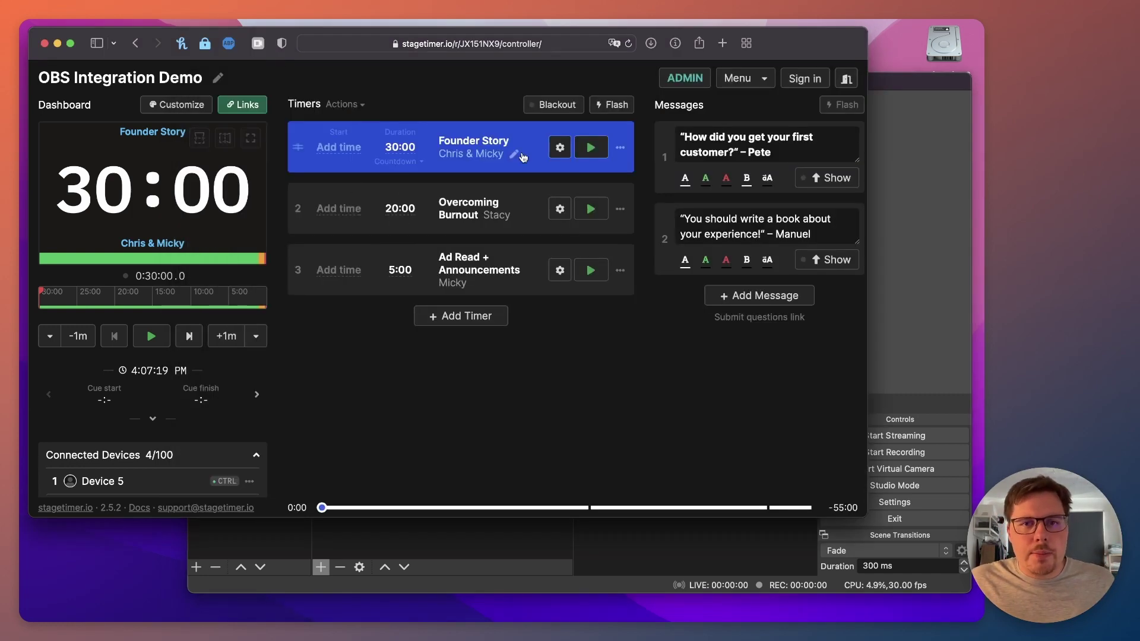
left_click(591, 147)
left_click(907, 89)
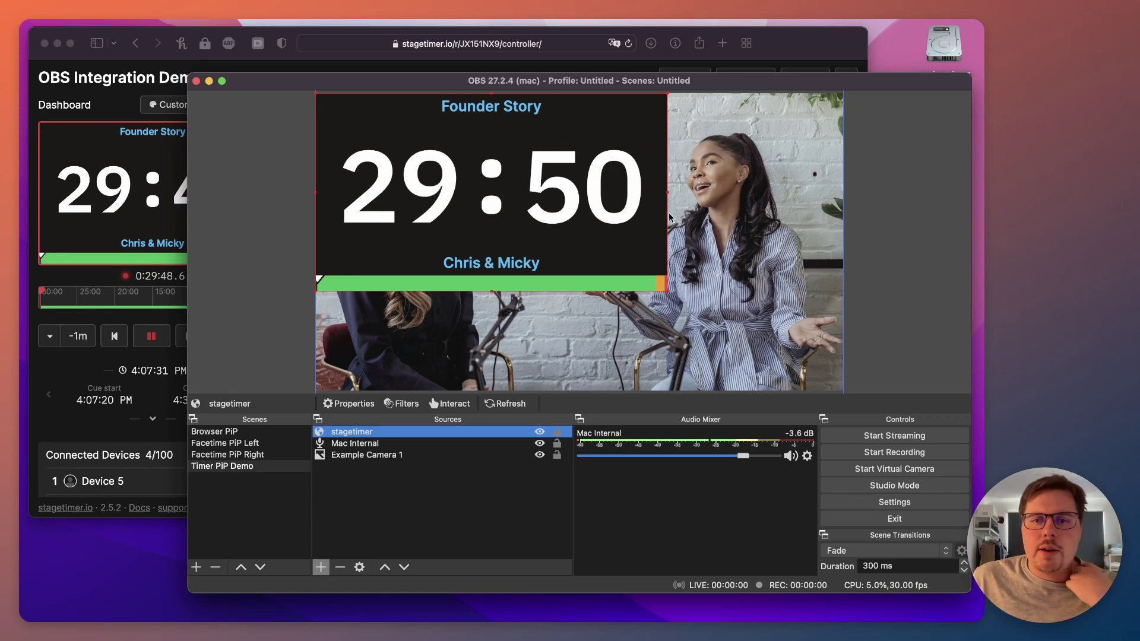
Move and resize the timer overlay over the centre of the camera video.
left_click_drag(599, 254, 754, 333)
mouse_move(540, 338)
left_mouse_down()
mouse_move(833, 326)
mouse_move(772, 321)
mouse_move(738, 275)
mouse_move(694, 284)
mouse_move(621, 246)
left_mouse_up()
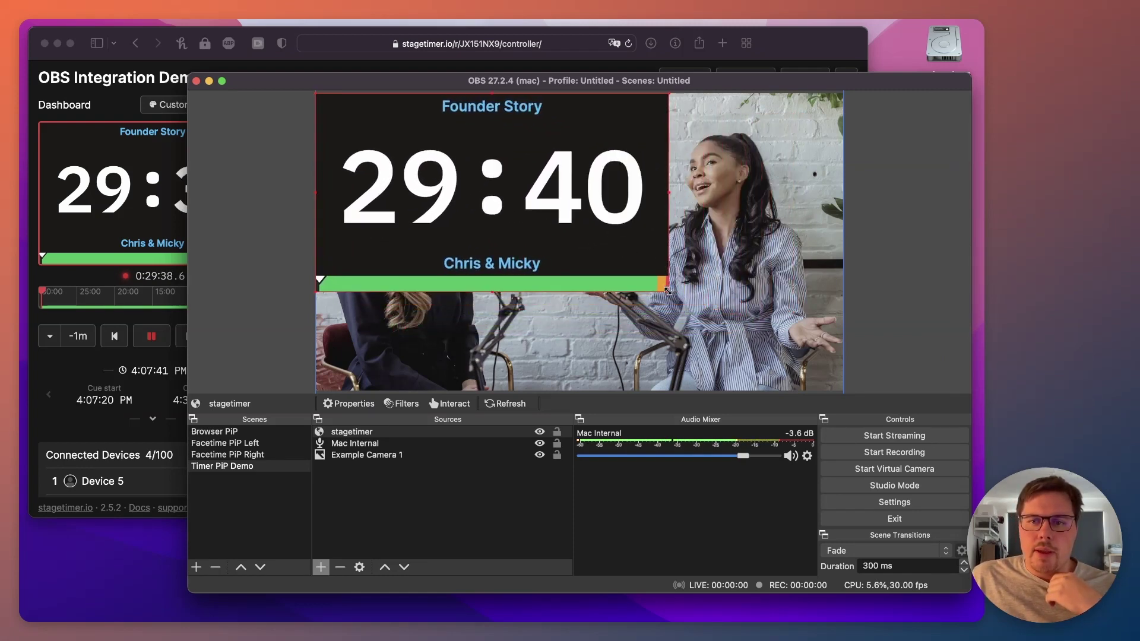
left_click_drag(671, 291, 712, 318)
left_click_drag(638, 267, 671, 289)
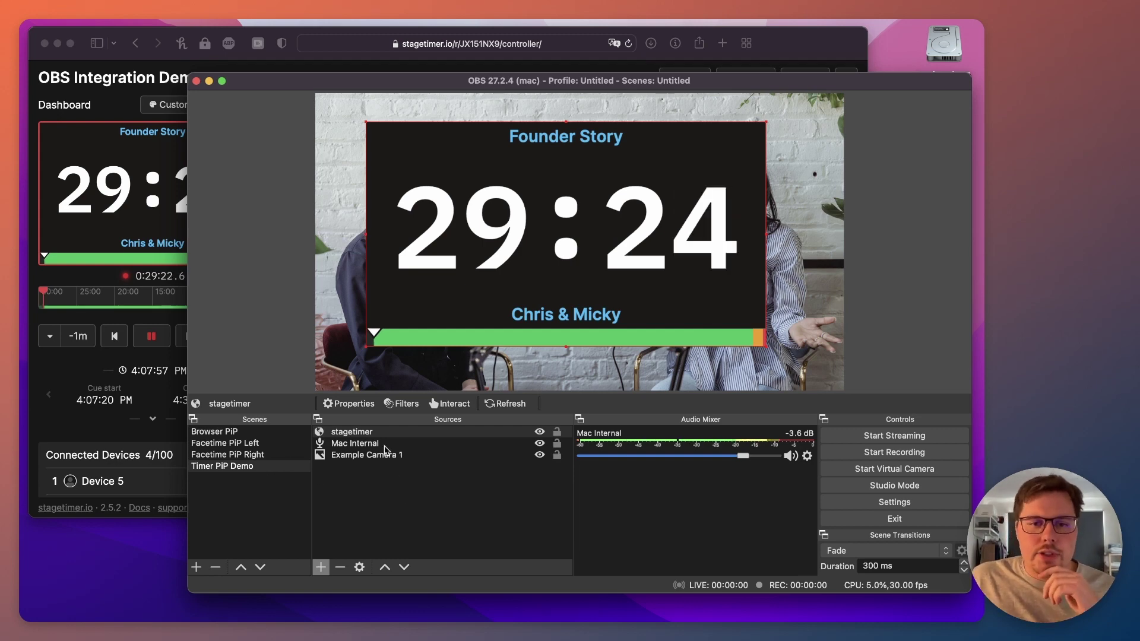
Change the stagetimer source's blending mode so its black drops out over the video.
left_click(349, 434)
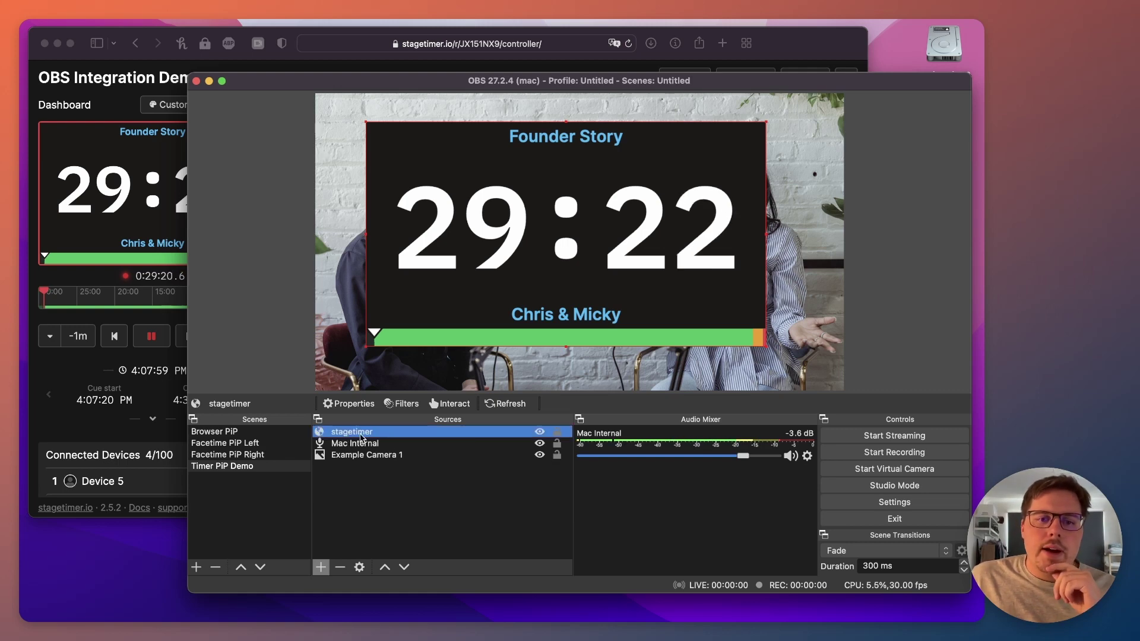
right_click(362, 439)
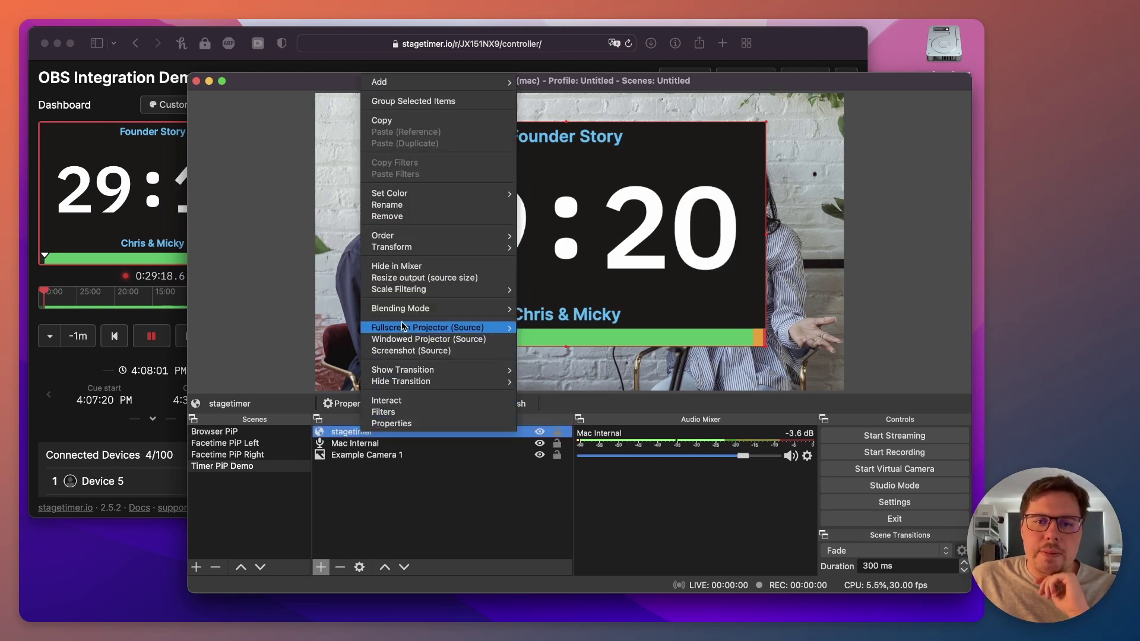
mouse_move(502, 308)
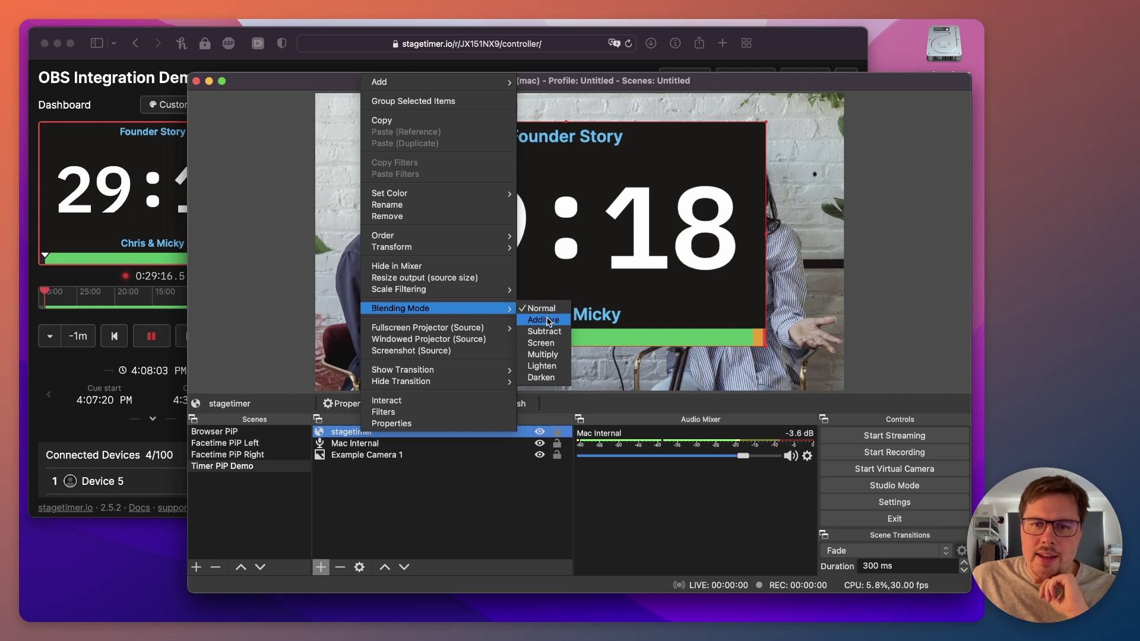
left_click(550, 344)
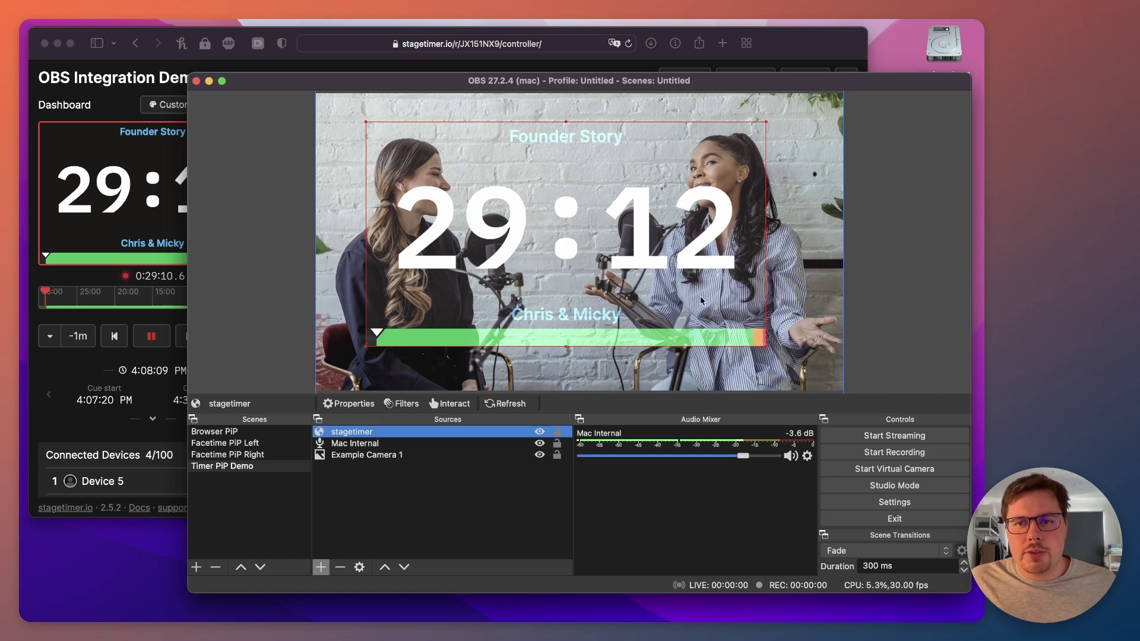
Stretch the timer overlay to cover the whole preview canvas.
left_click_drag(706, 256, 654, 225)
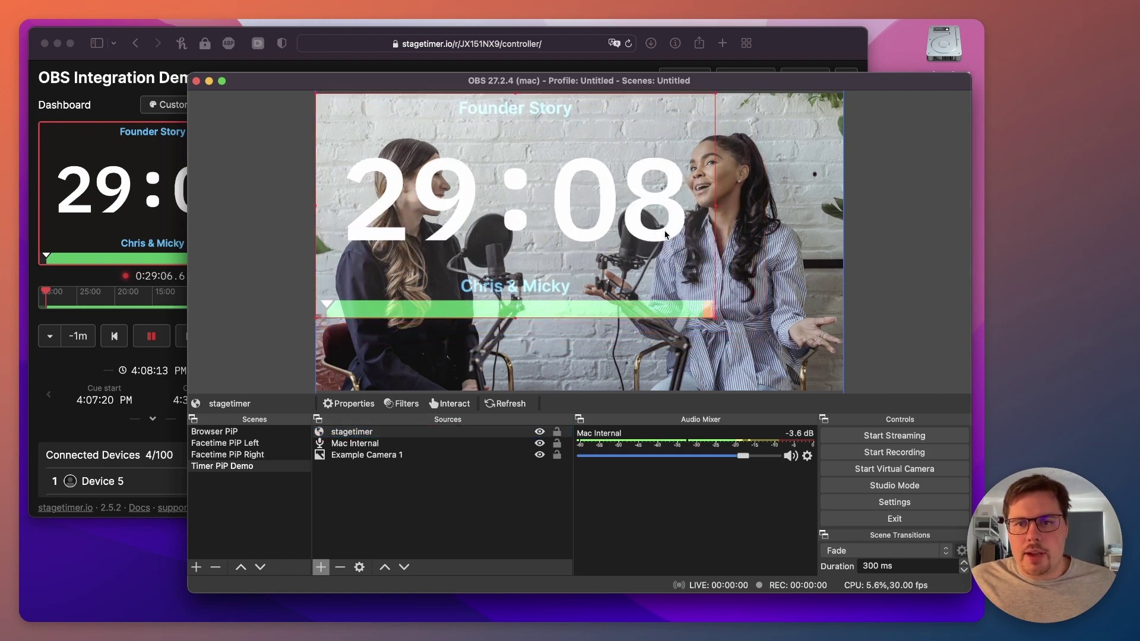
left_click_drag(715, 318, 830, 389)
left_click(835, 394)
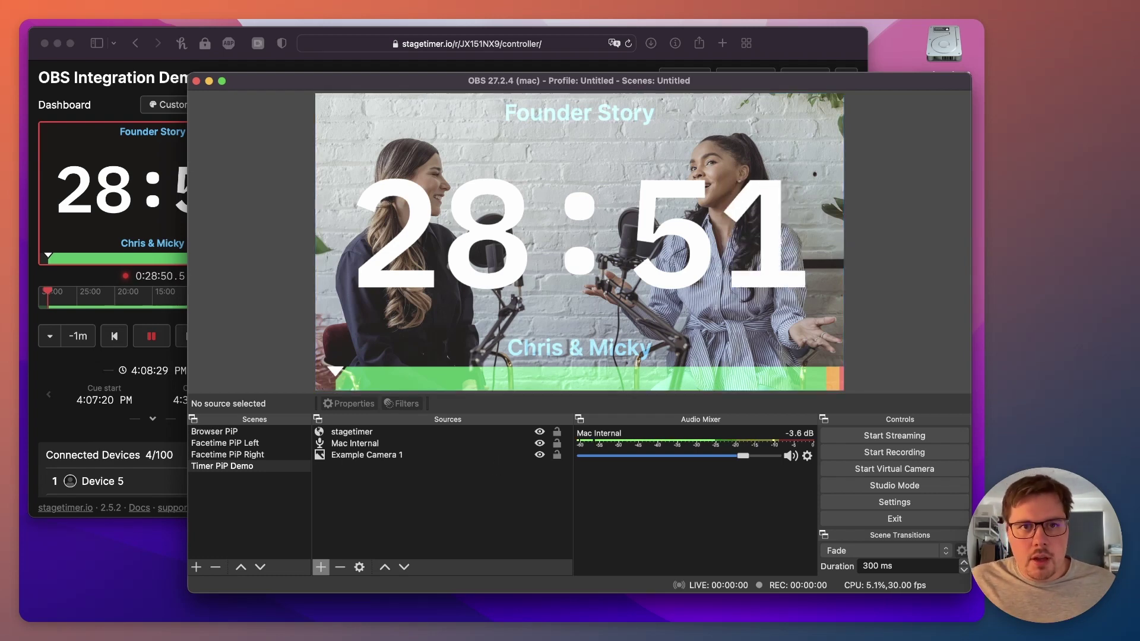
left_click(232, 57)
left_click(158, 110)
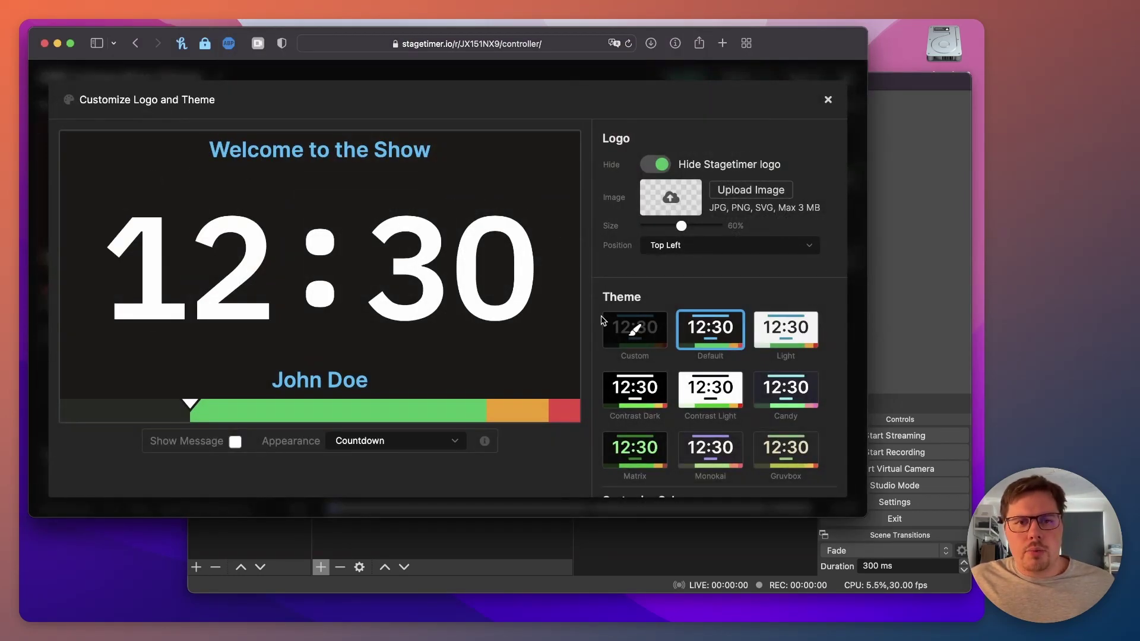
scroll(661, 385, "down", 2)
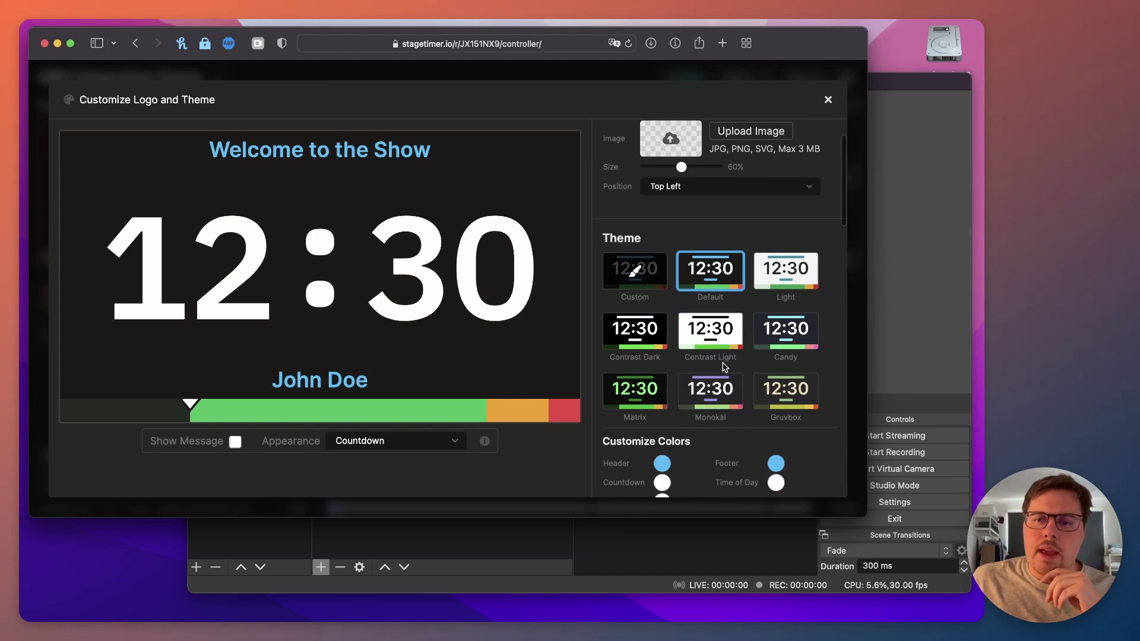
left_click(642, 343)
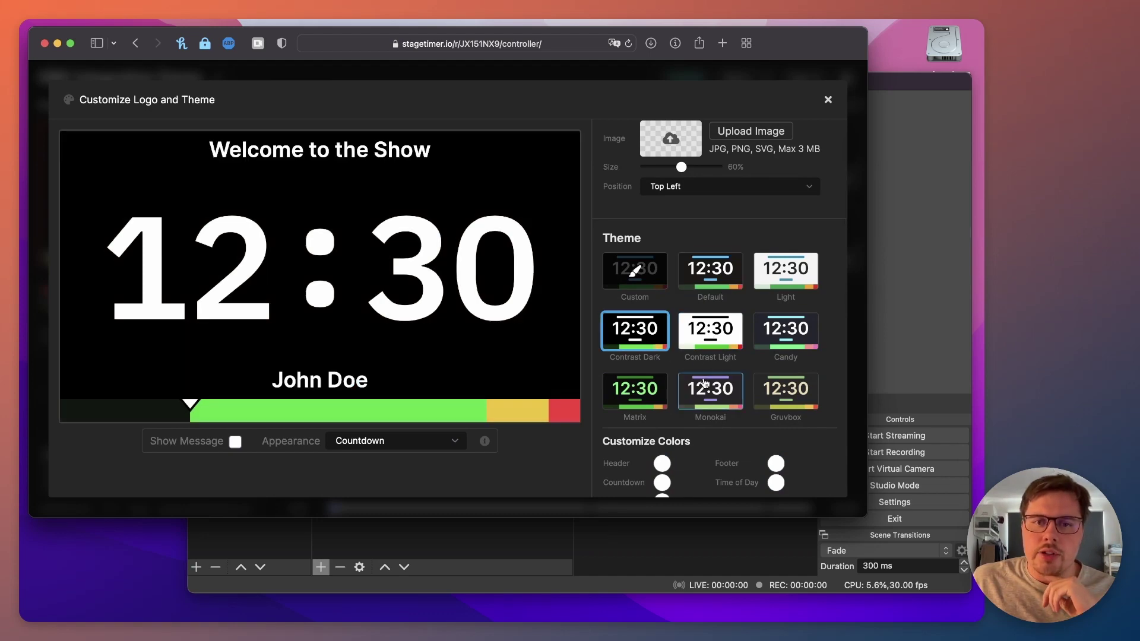
scroll(596, 330, "down", 5)
scroll(597, 330, "up", 6)
scroll(772, 387, "down", 10)
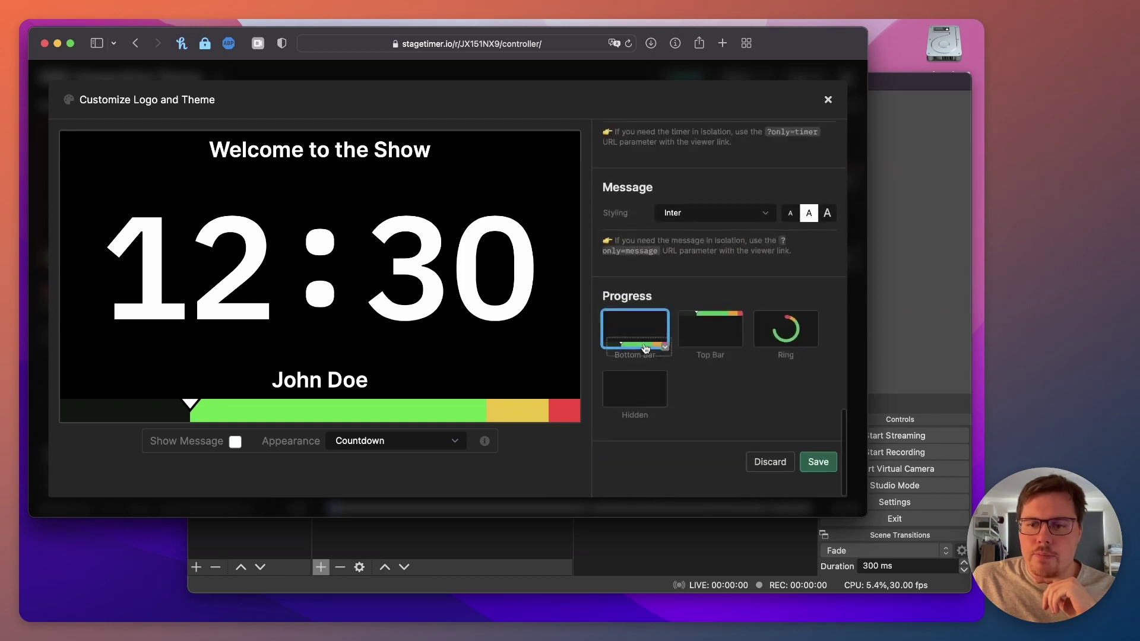
left_click(818, 469)
left_click(941, 388)
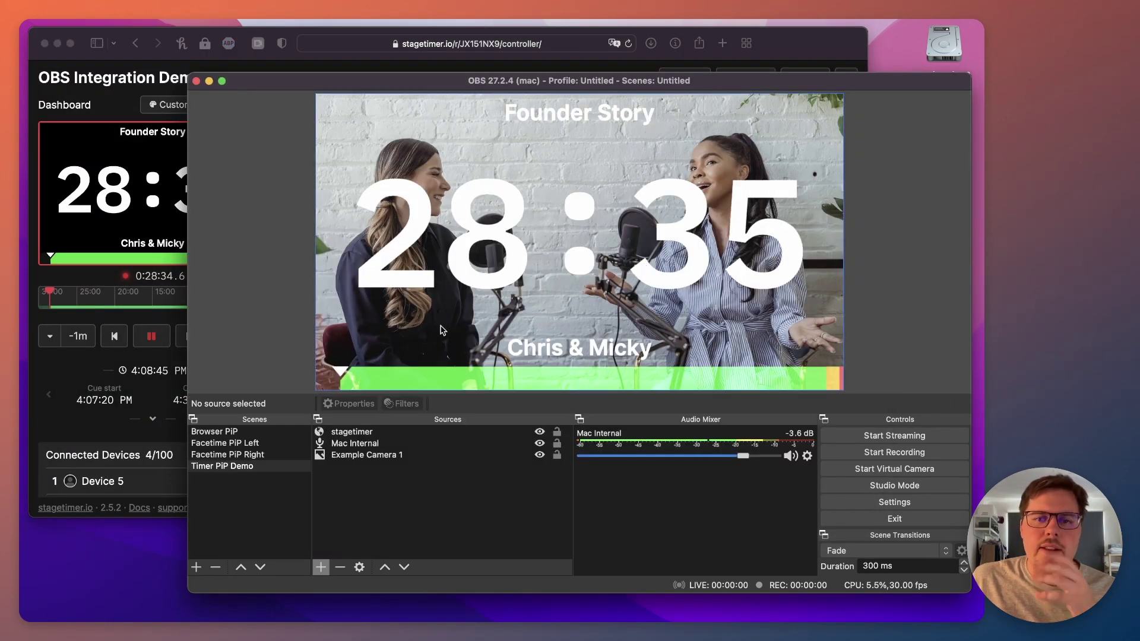
left_click(166, 92)
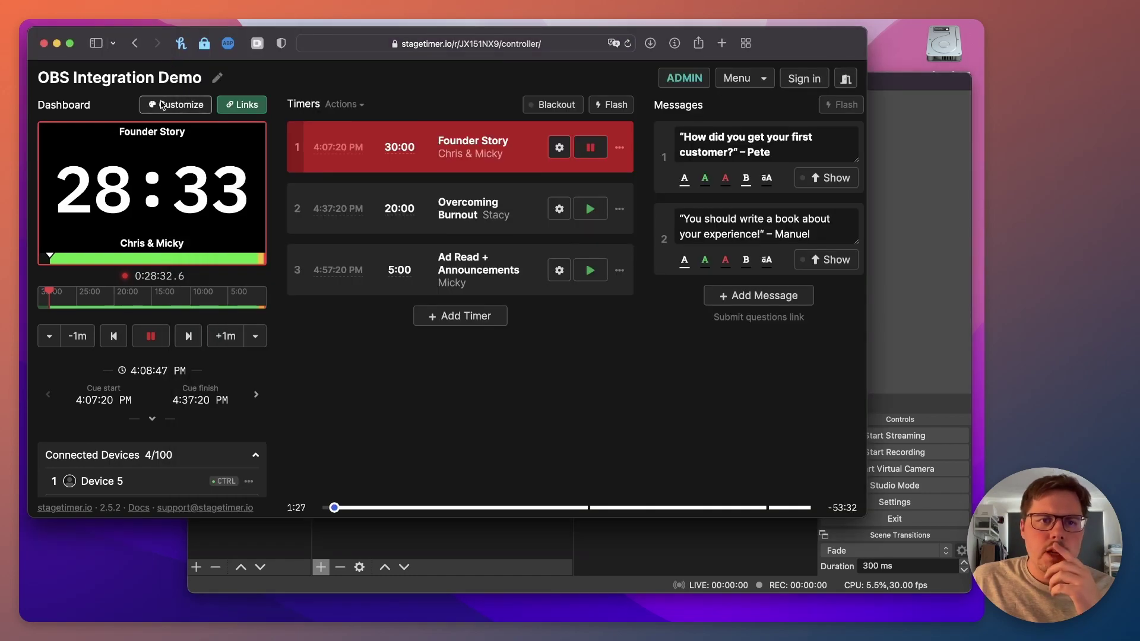
left_click(177, 104)
scroll(671, 348, "down", 2)
left_click(710, 306)
scroll(731, 357, "down", 10)
left_click(817, 468)
left_click(911, 316)
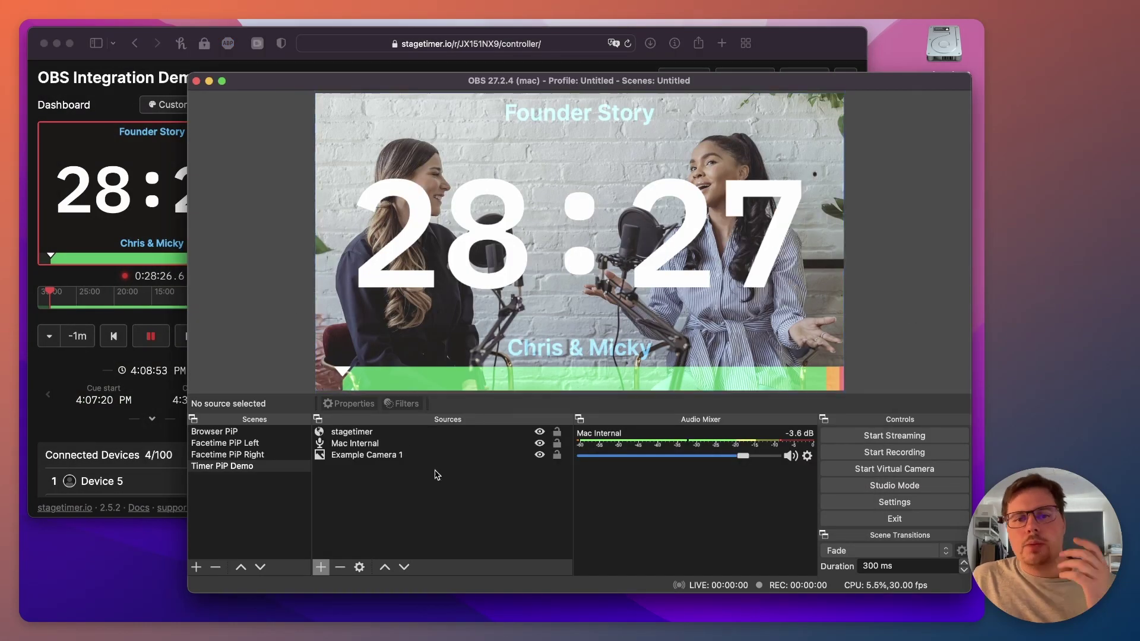
Set the stagetimer source's blending mode to Normal.
left_click(349, 436)
right_click(349, 435)
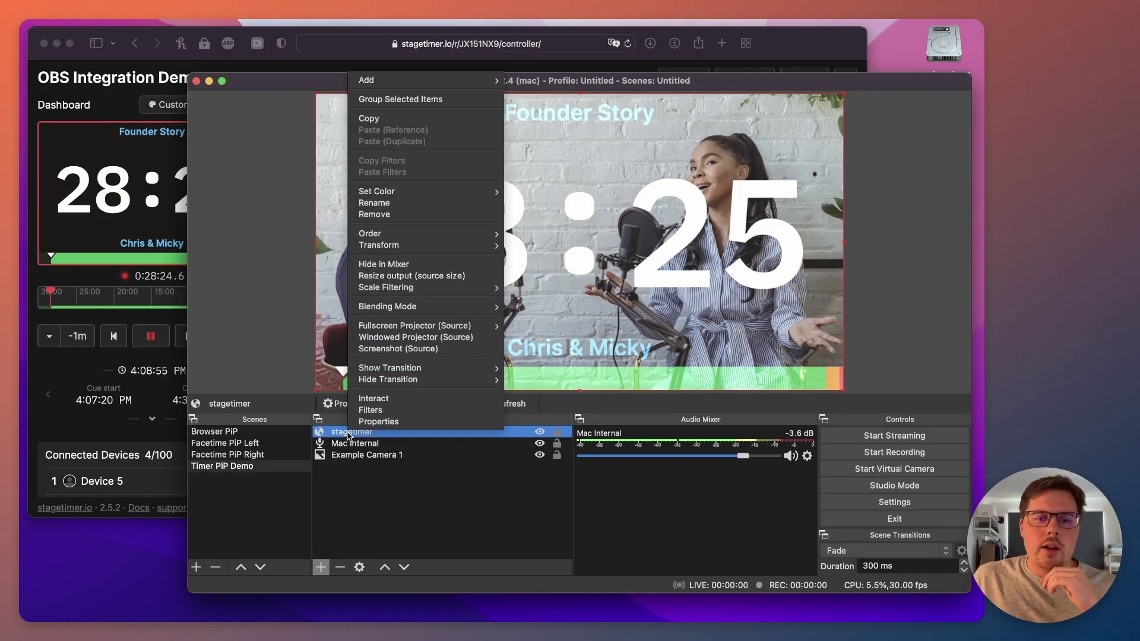
mouse_move(427, 308)
left_click(522, 309)
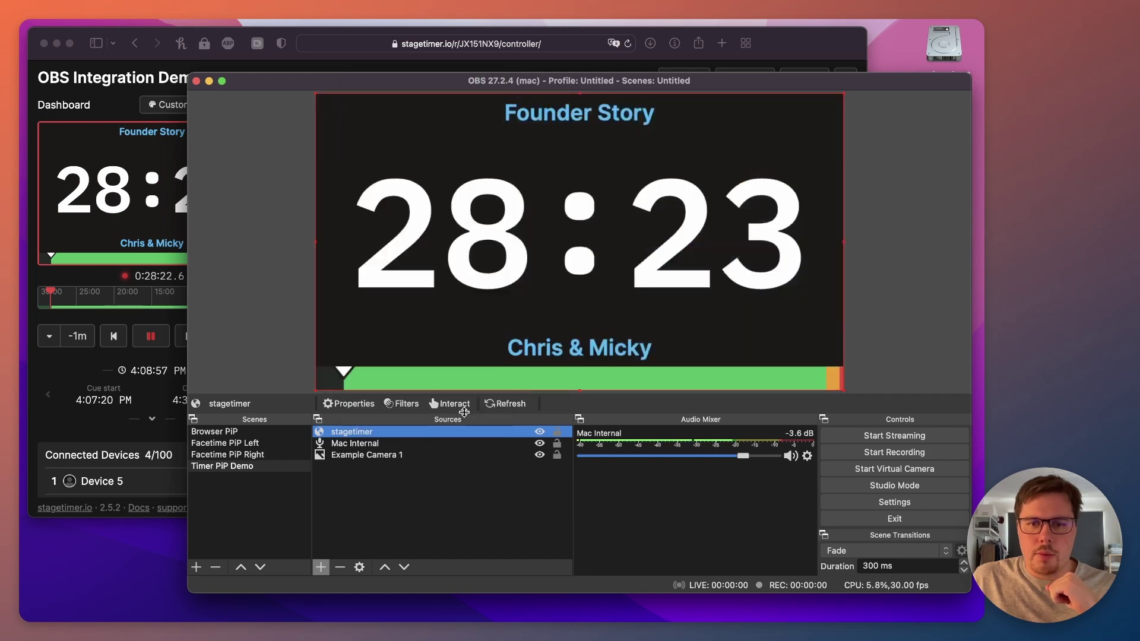
Add a Color Key filter to stagetimer with Key Color Type set to Custom Color.
right_click(353, 436)
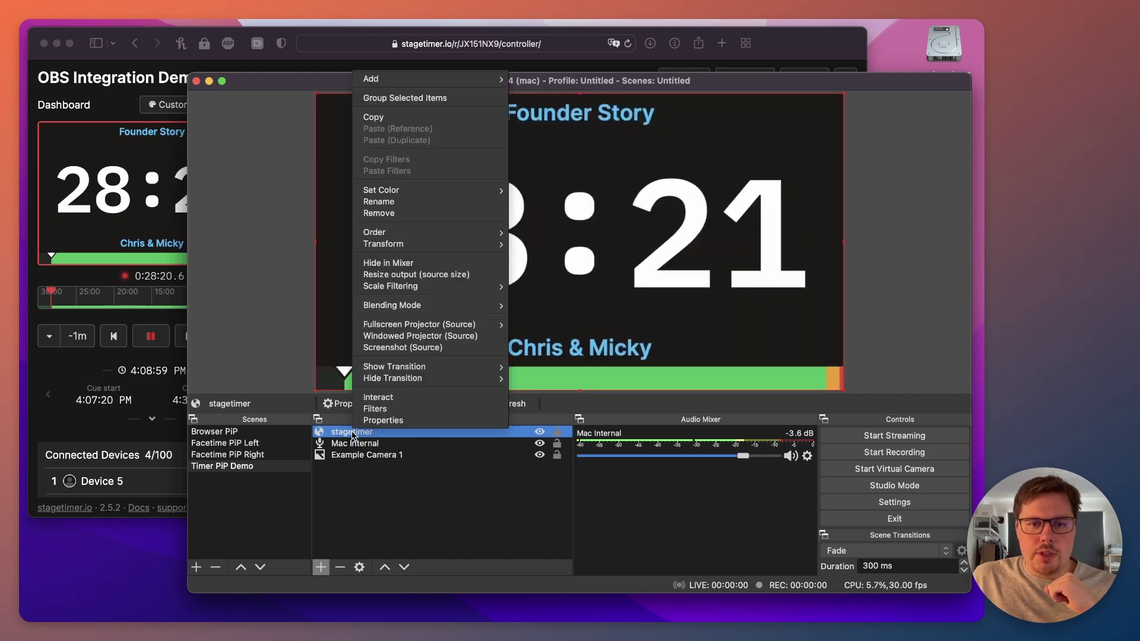
left_click(382, 410)
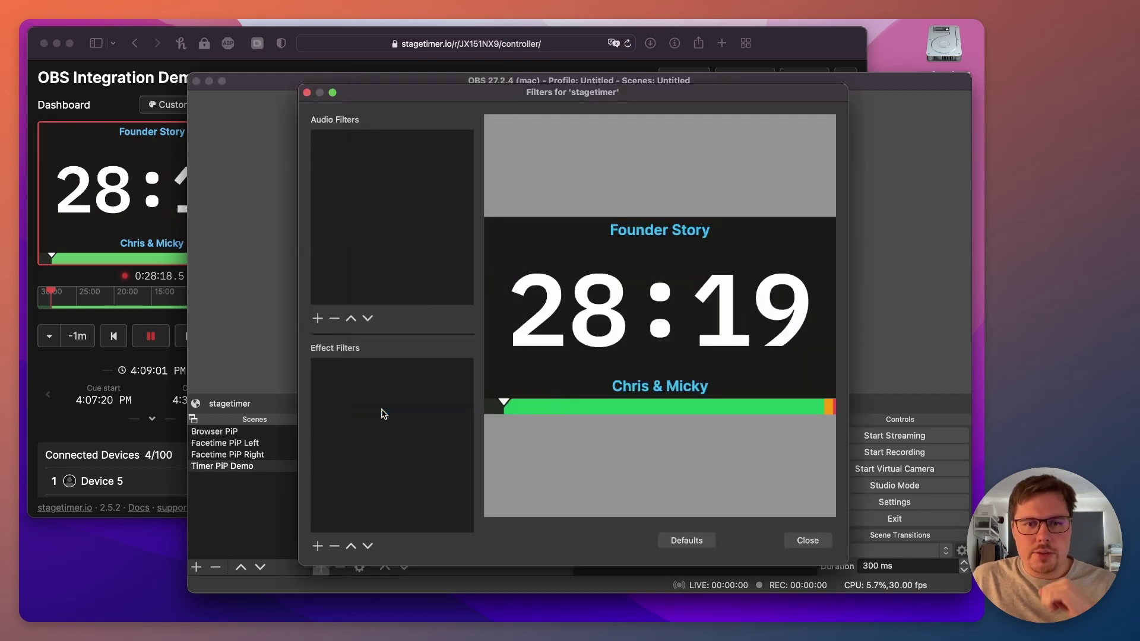
left_click(317, 546)
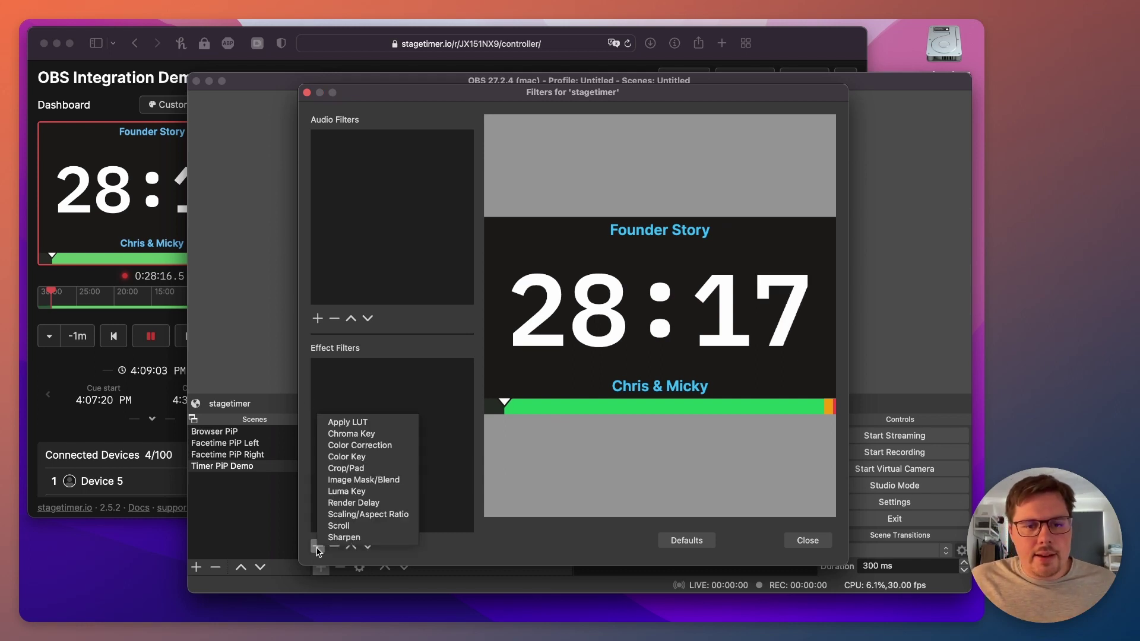
left_click(376, 463)
left_click(601, 339)
left_click_drag(542, 250, 542, 327)
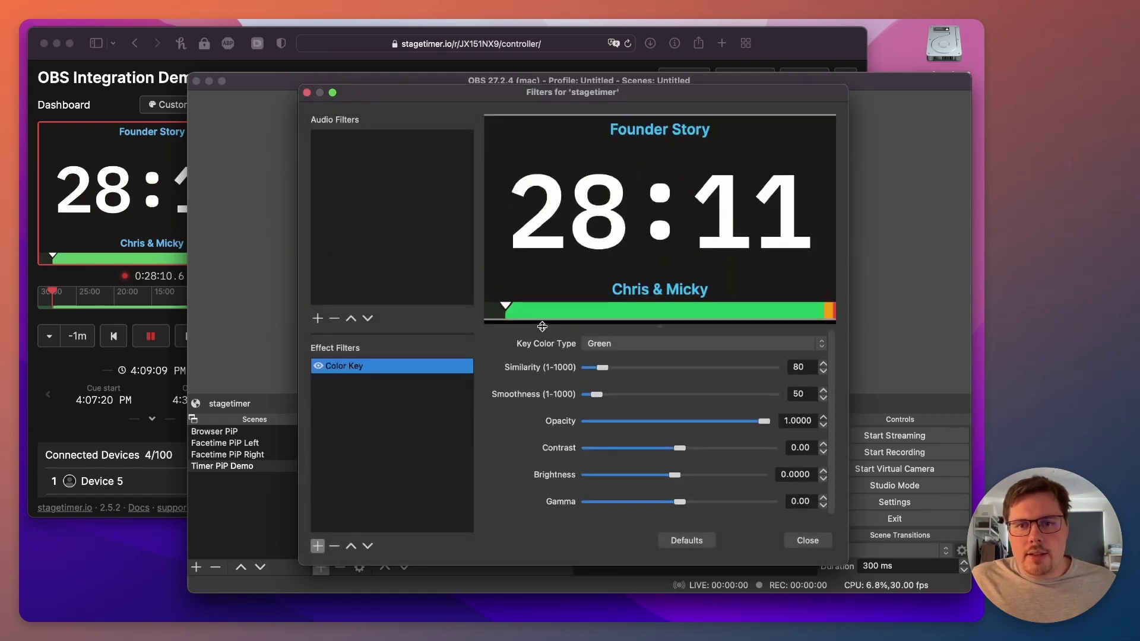
left_click(629, 347)
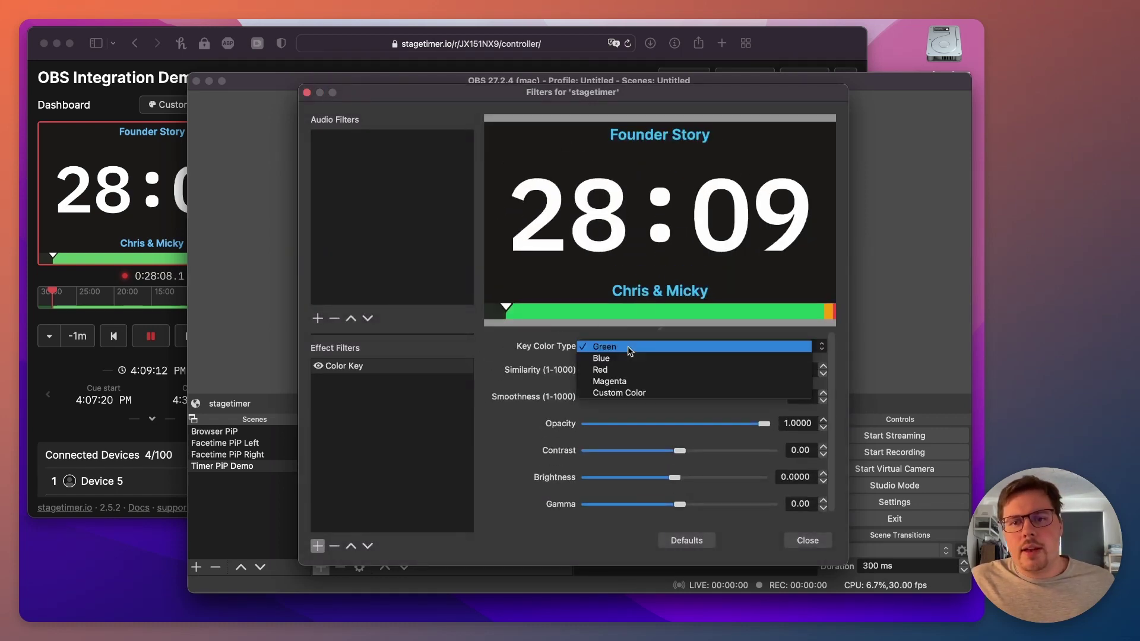
left_click(626, 393)
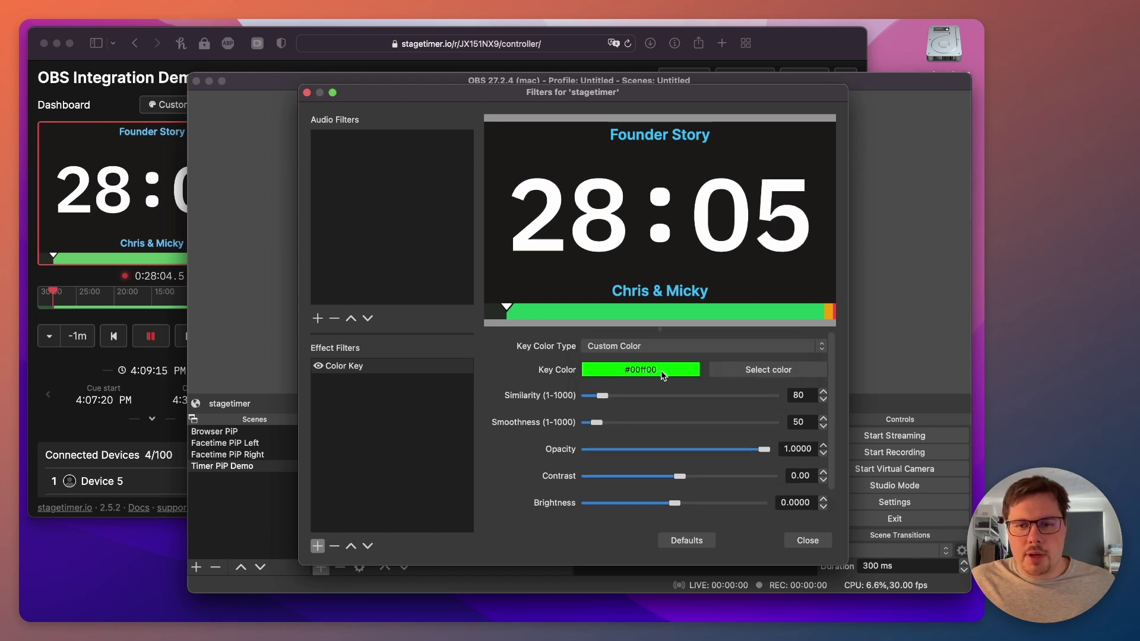
left_click(290, 43)
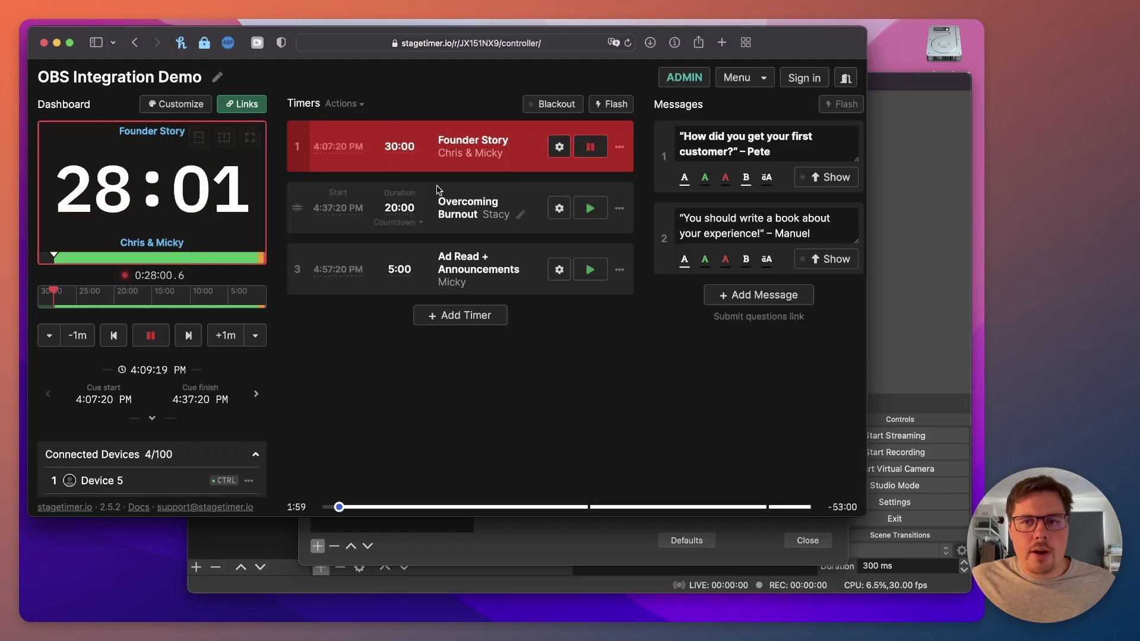
Set the Color Key's custom colour to the timer background #1c1918 and close Filters.
left_click(870, 98)
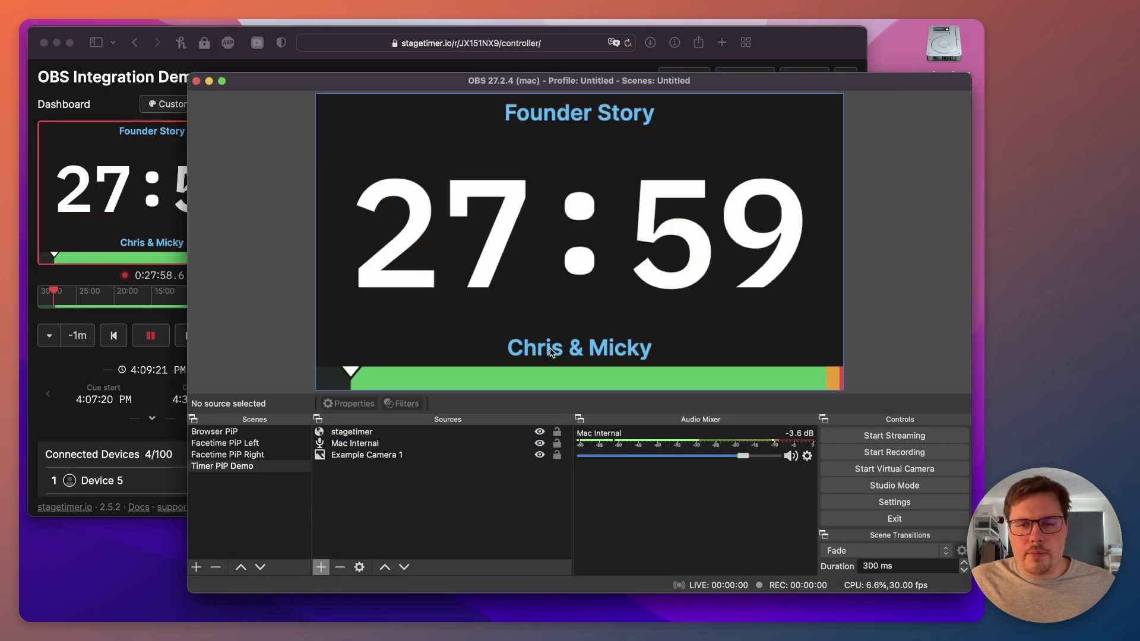
key("ctrl+Up")
left_click(469, 240)
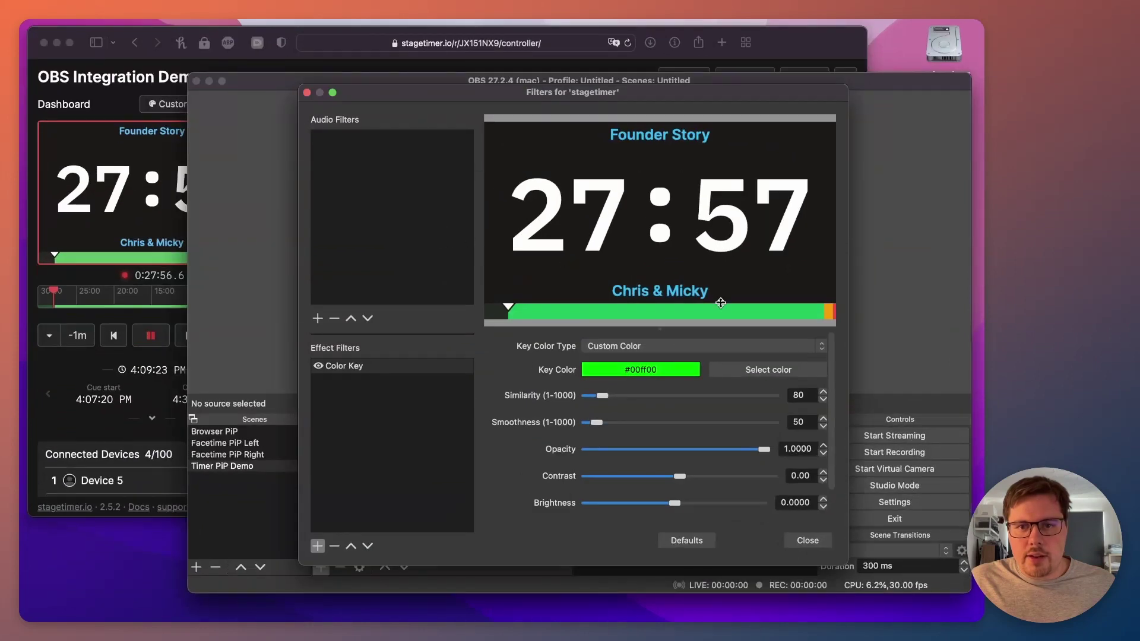
left_click(766, 375)
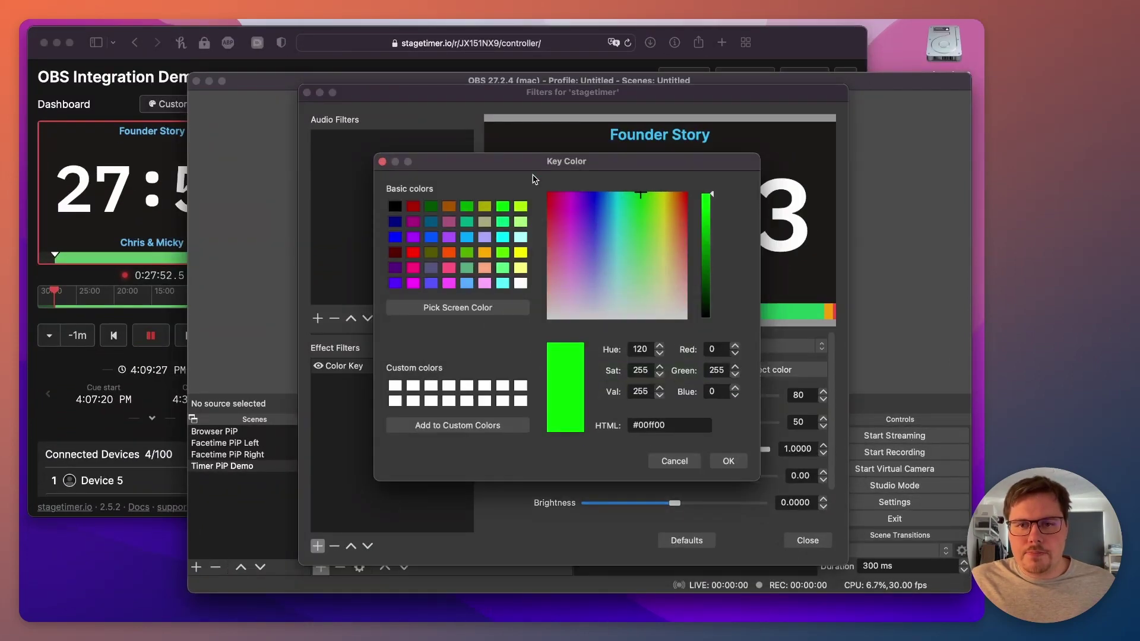
left_click_drag(521, 168, 634, 134)
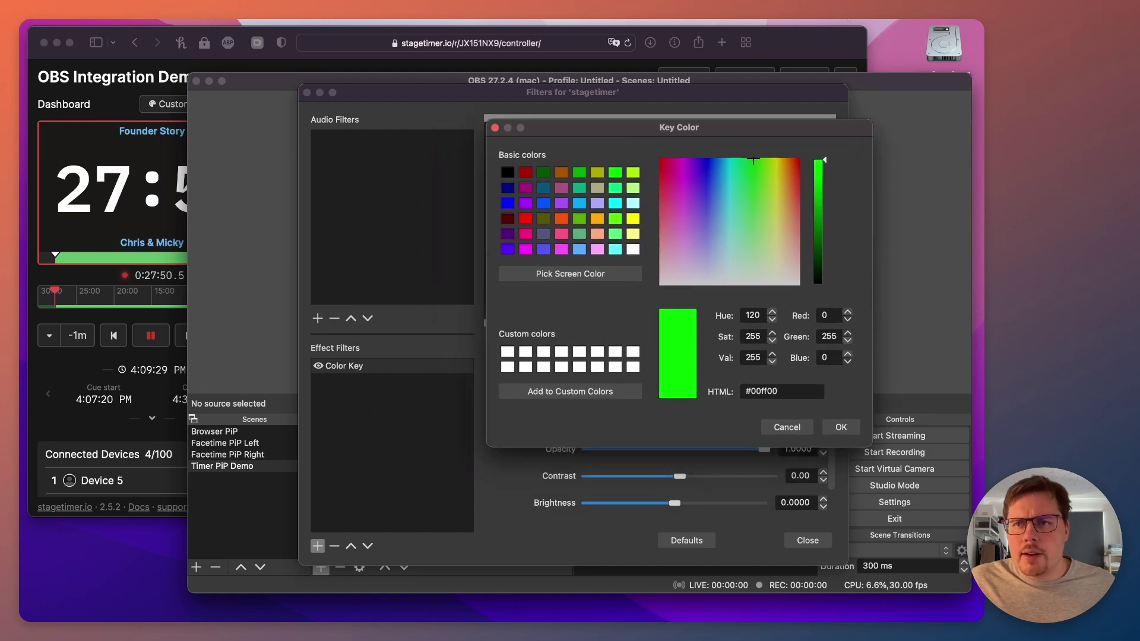
key("super+shift+c")
key("super+shift+c")
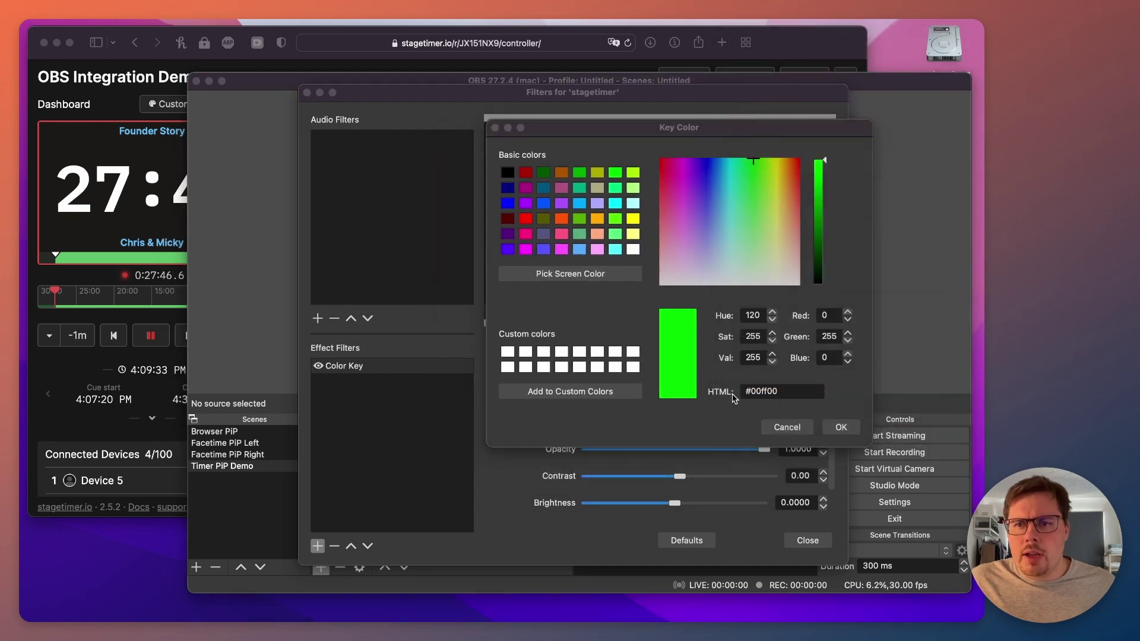
left_click(787, 392)
left_click_drag(803, 392, 758, 393)
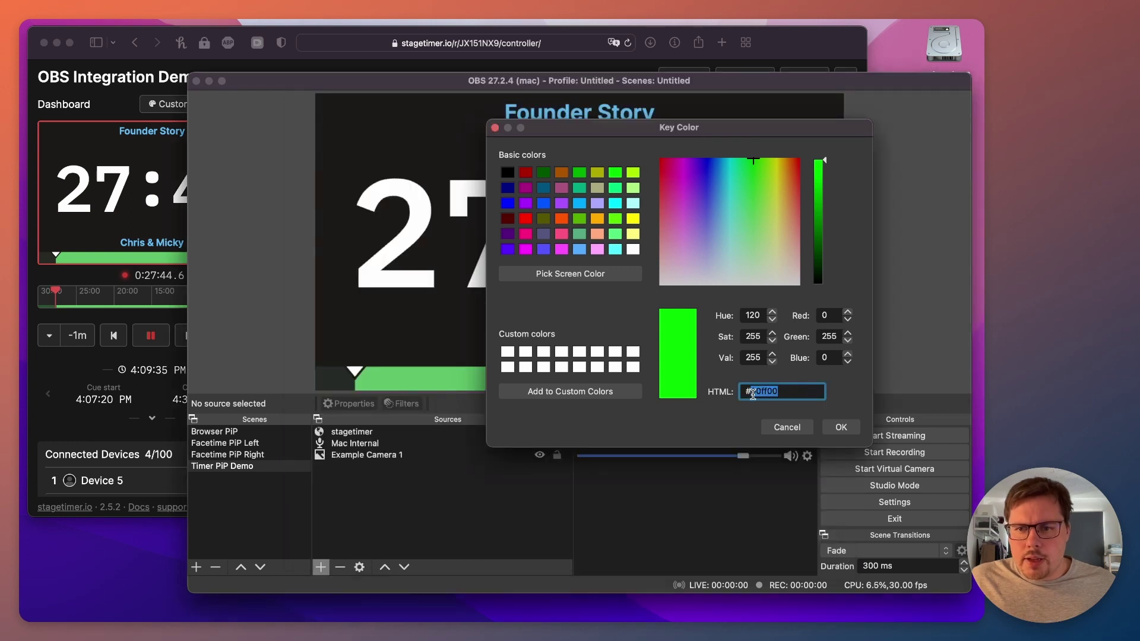
type("1c1")
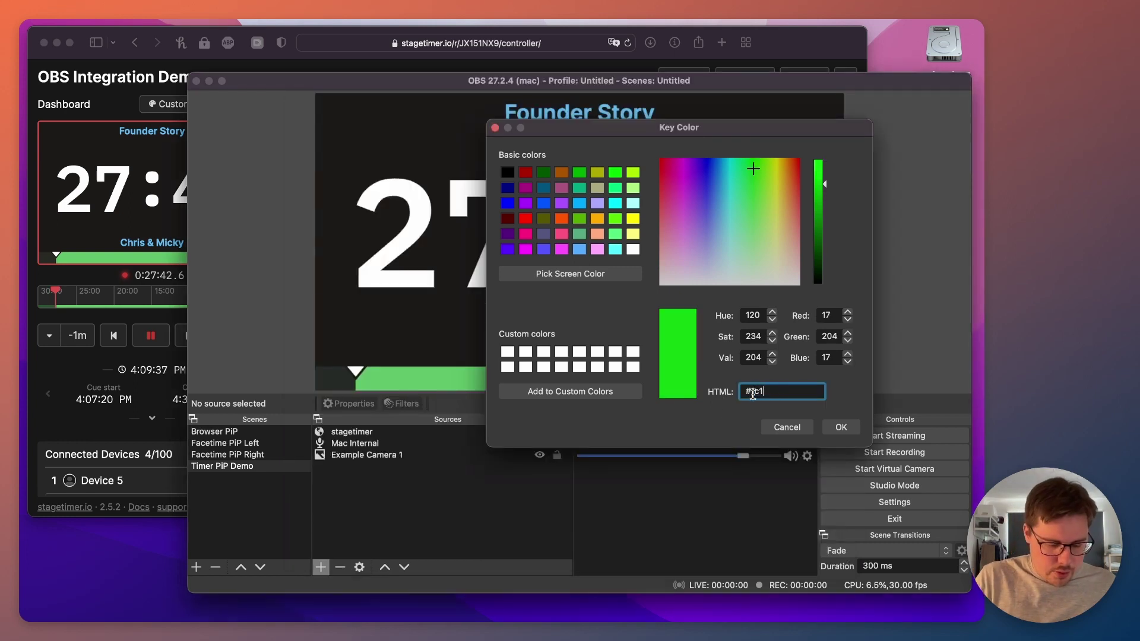
type("918")
left_click(841, 427)
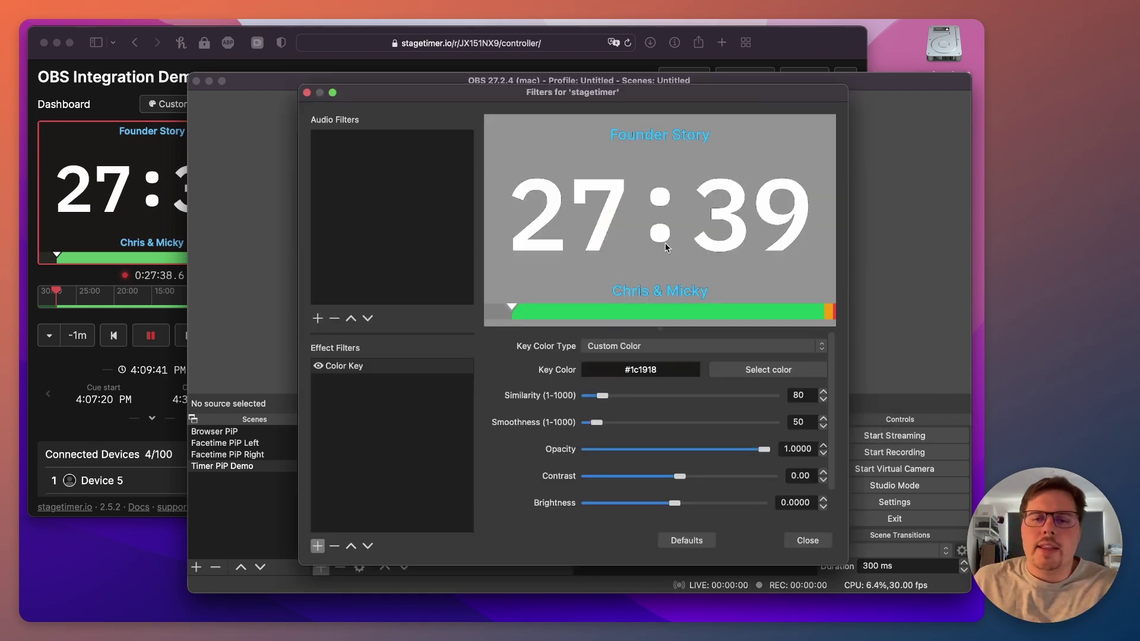
left_click(805, 543)
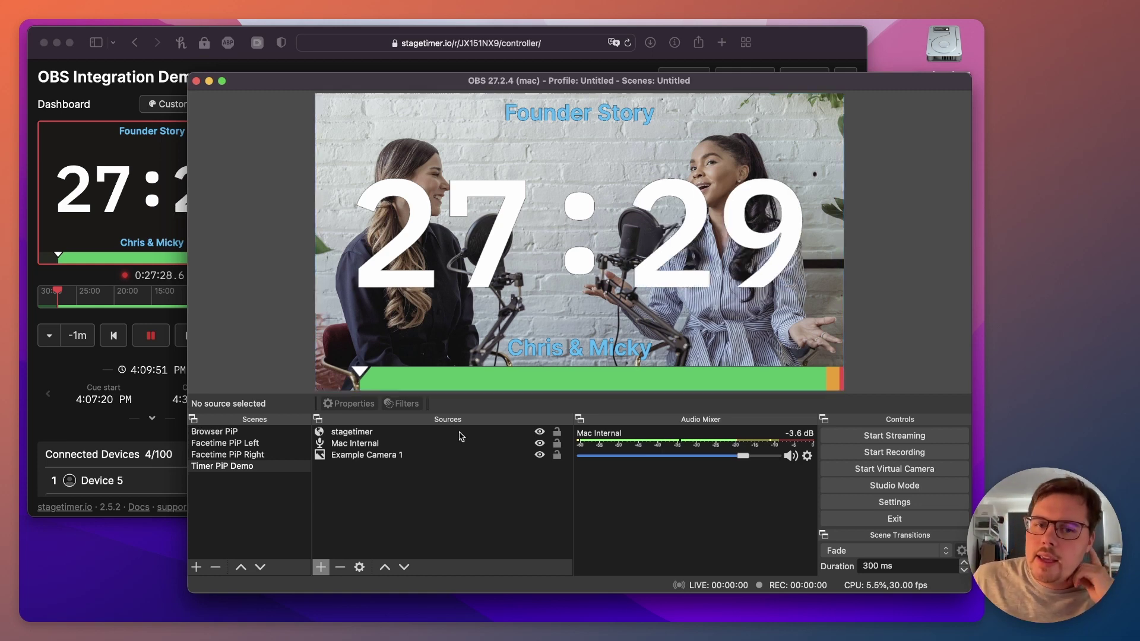
Raise the Color Key filter's Similarity and Smoothness values.
right_click(358, 431)
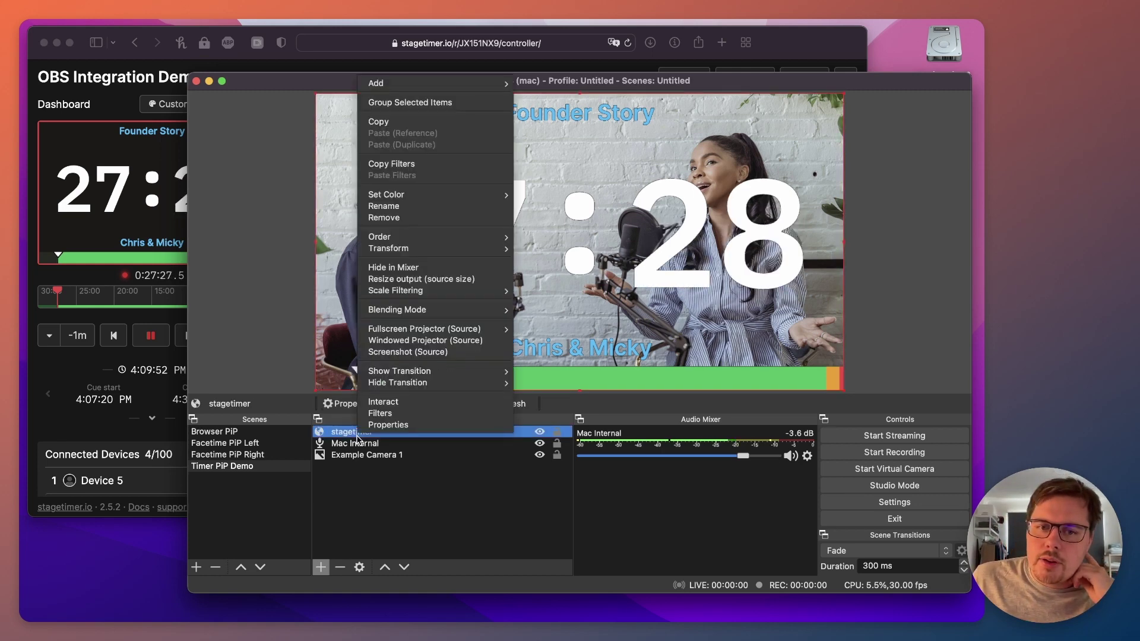
left_click(384, 412)
left_click(373, 367)
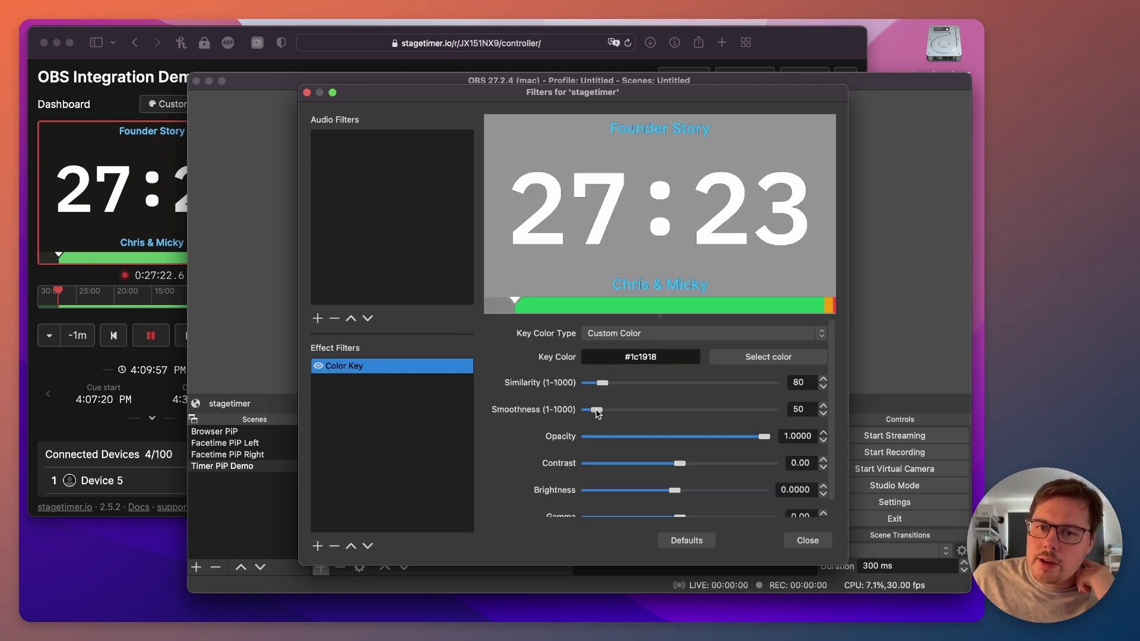
left_click_drag(596, 410, 653, 411)
left_click_drag(601, 383, 657, 389)
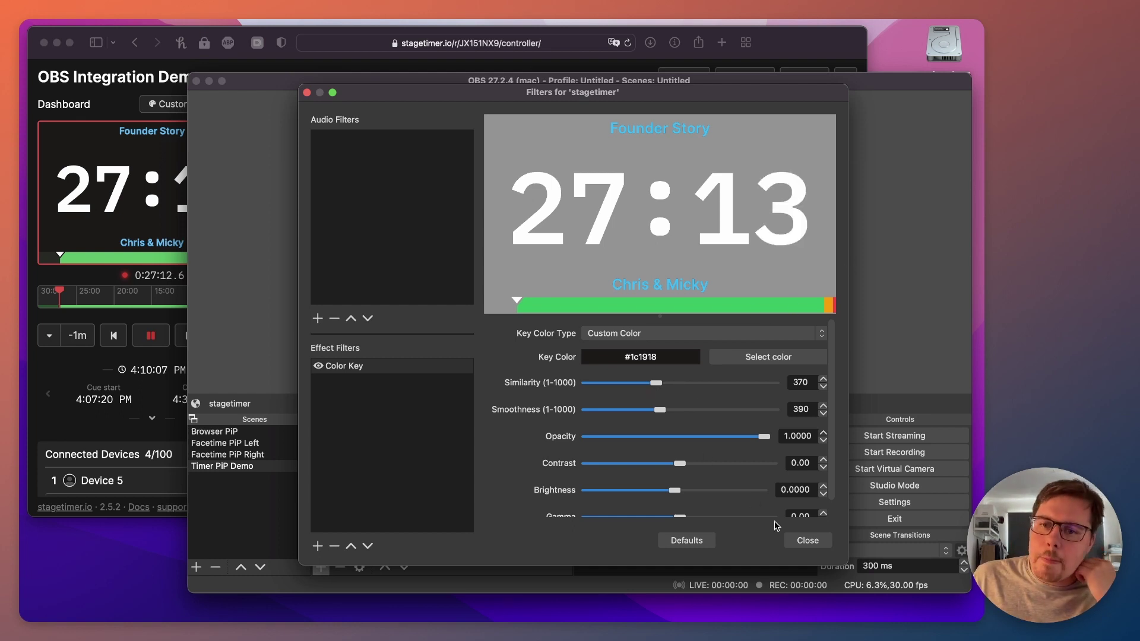
left_click(808, 540)
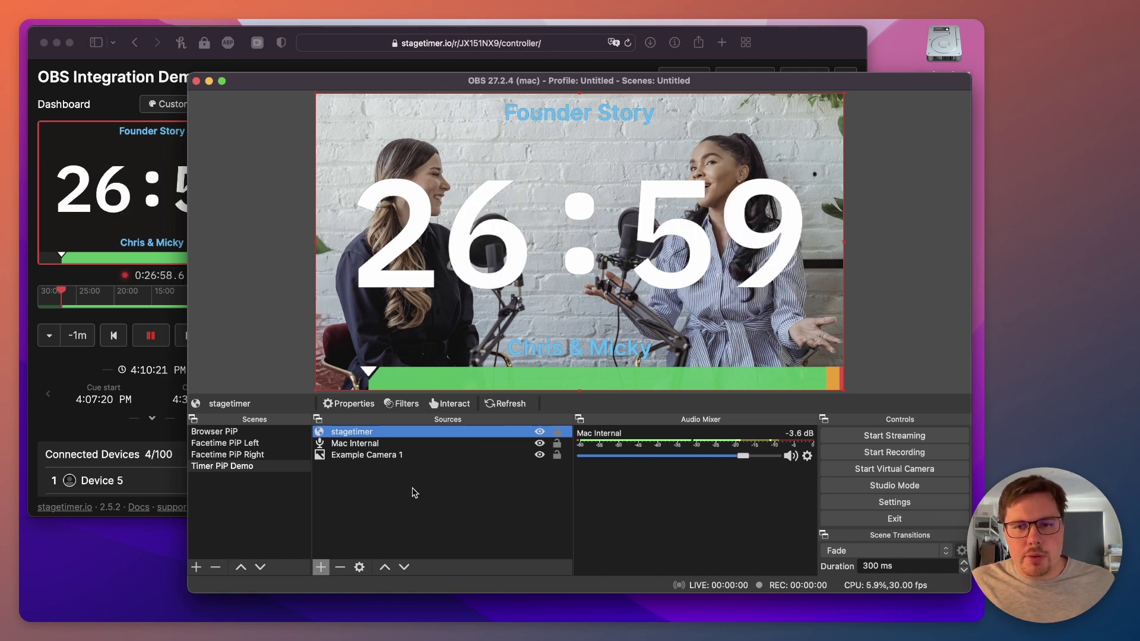
Disable the Color Key filter on the stagetimer source.
left_click(392, 502)
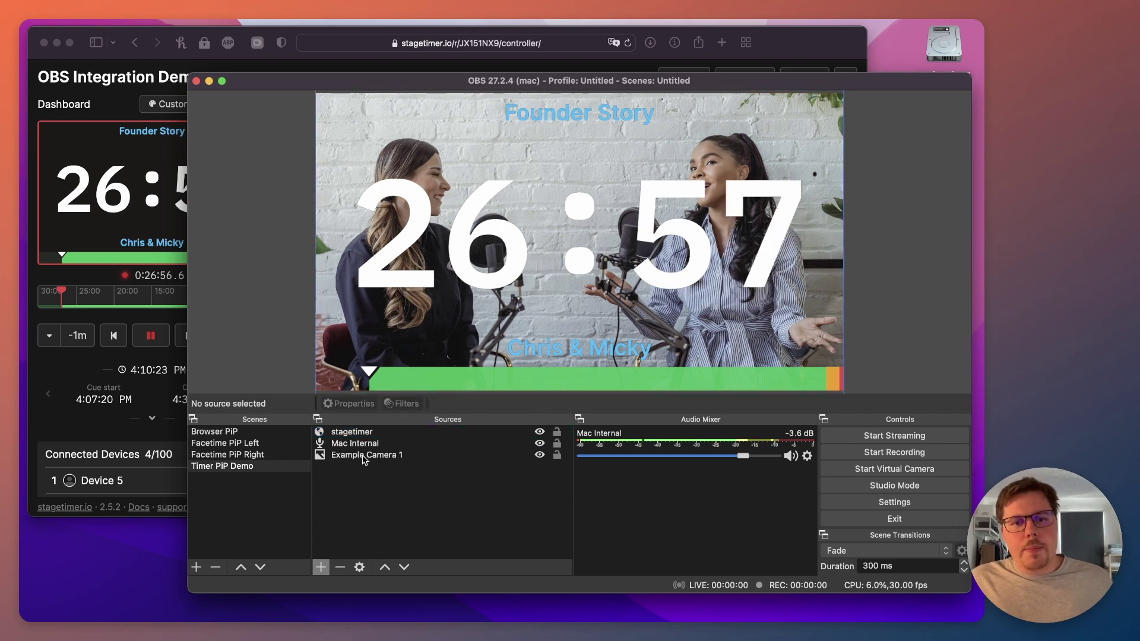
left_click(358, 433)
right_click(358, 435)
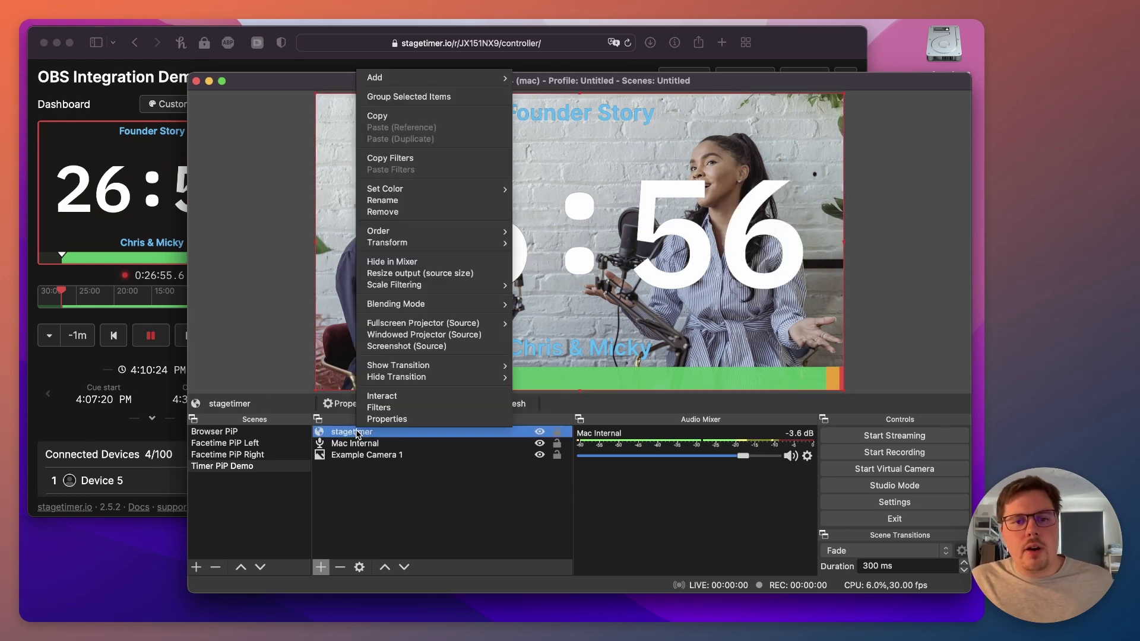
left_click(387, 407)
left_click(345, 366)
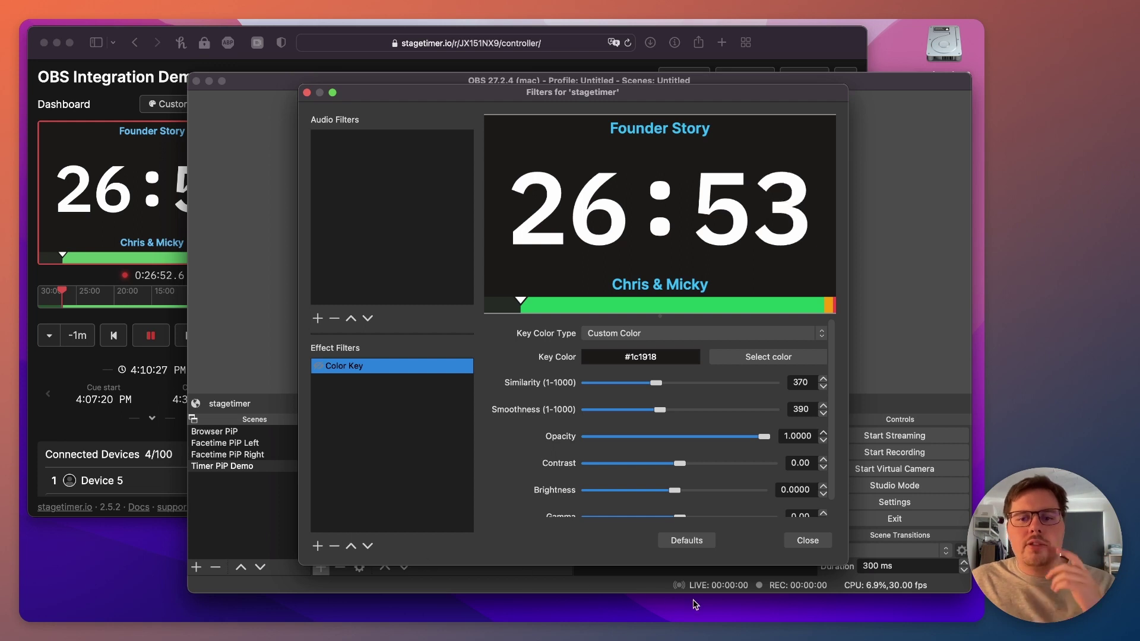
left_click(801, 541)
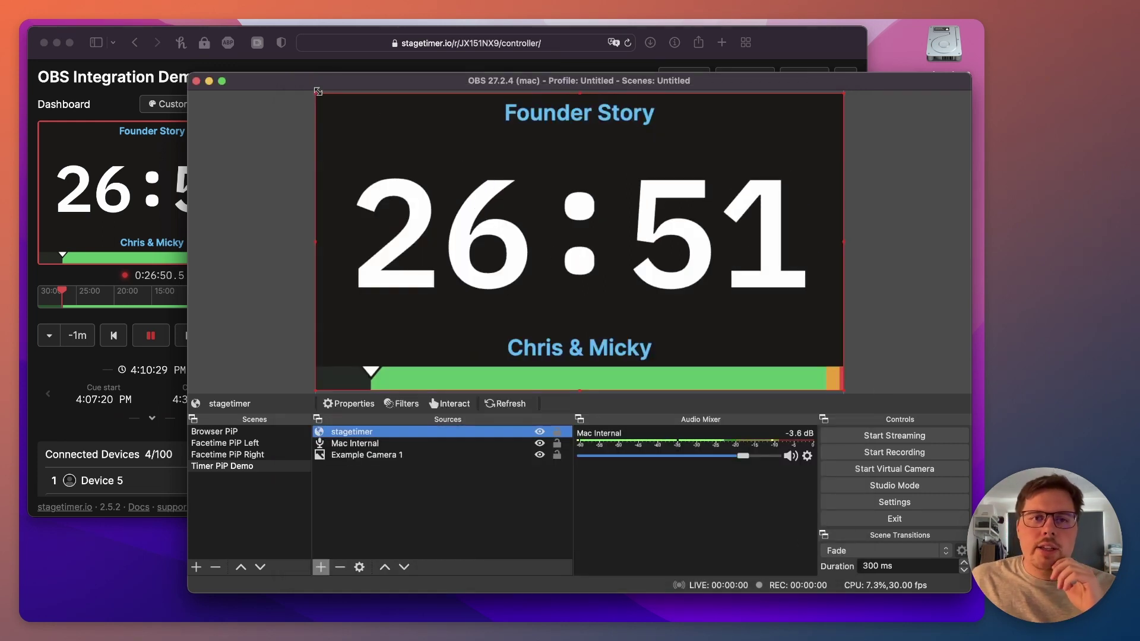
left_click(293, 59)
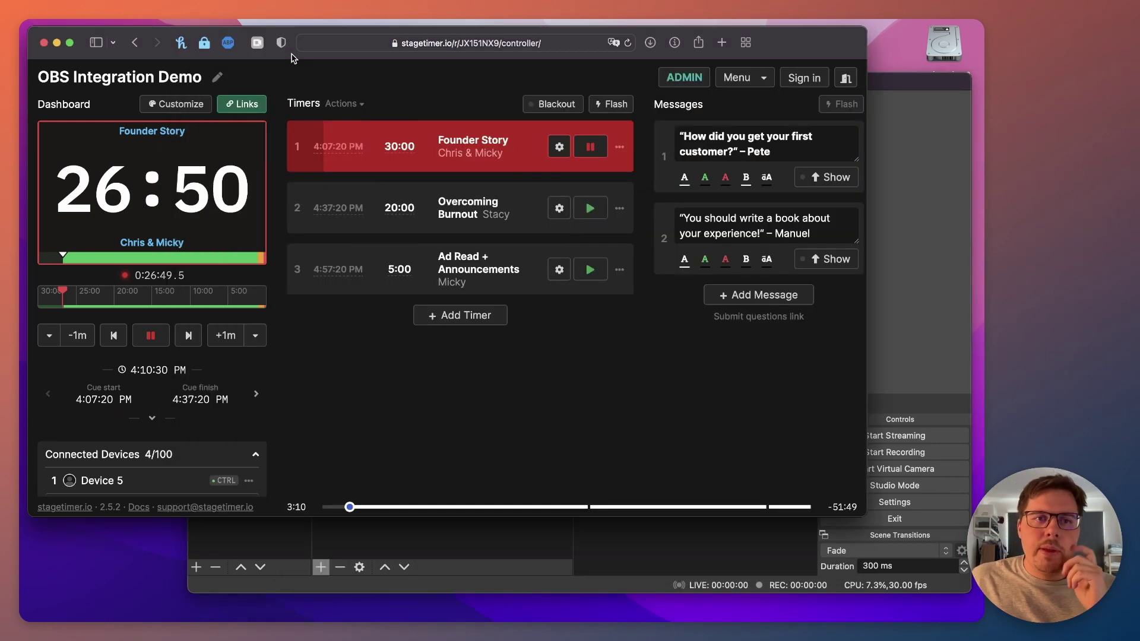
Set the Stagetimer theme background to Transparent and save it.
left_click(174, 105)
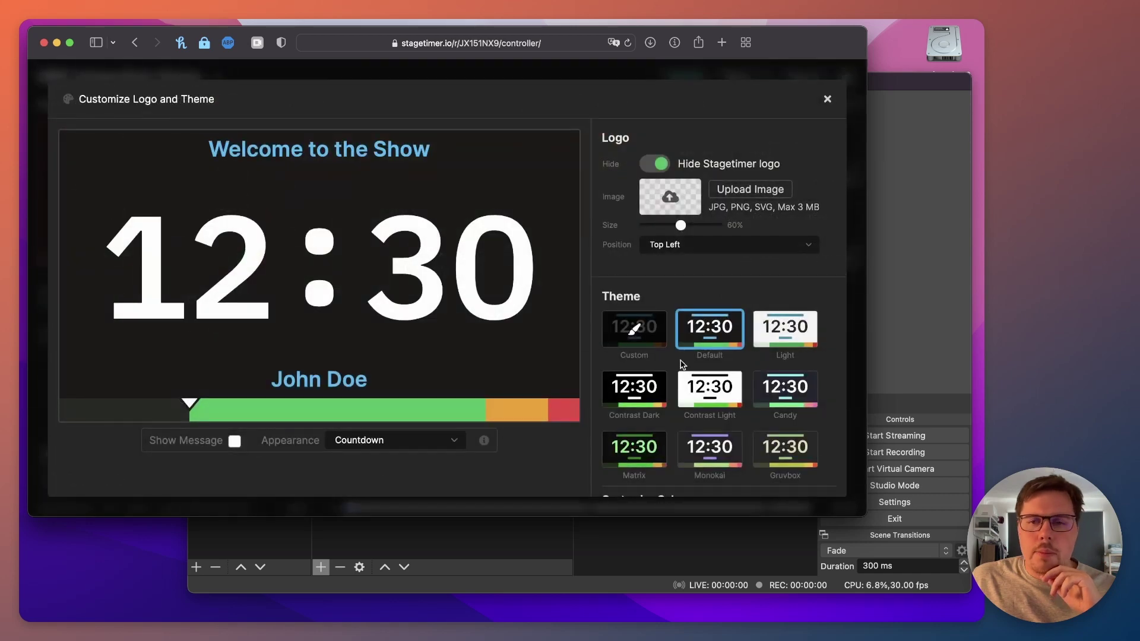
scroll(684, 367, "down", 10)
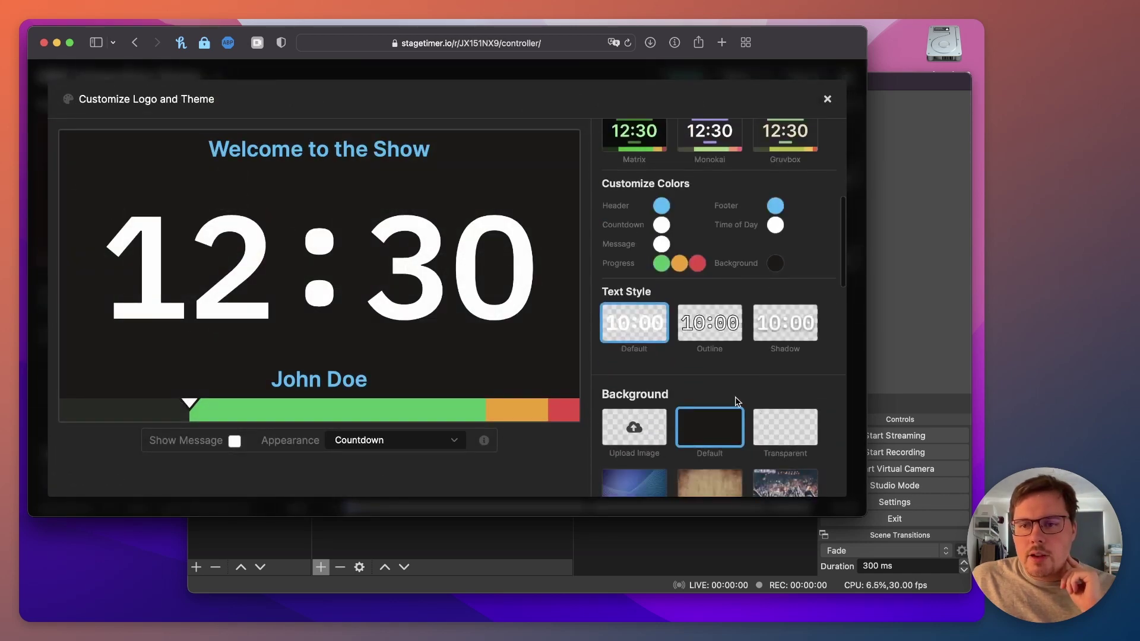
scroll(742, 395, "down", 2)
left_click(782, 390)
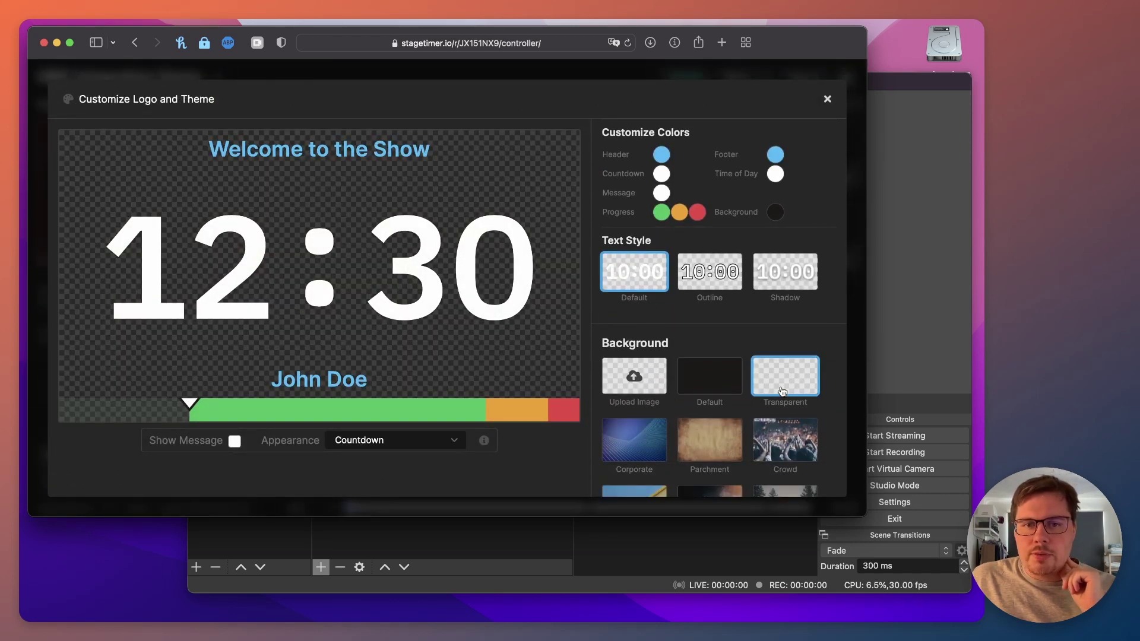
scroll(808, 357, "down", 10)
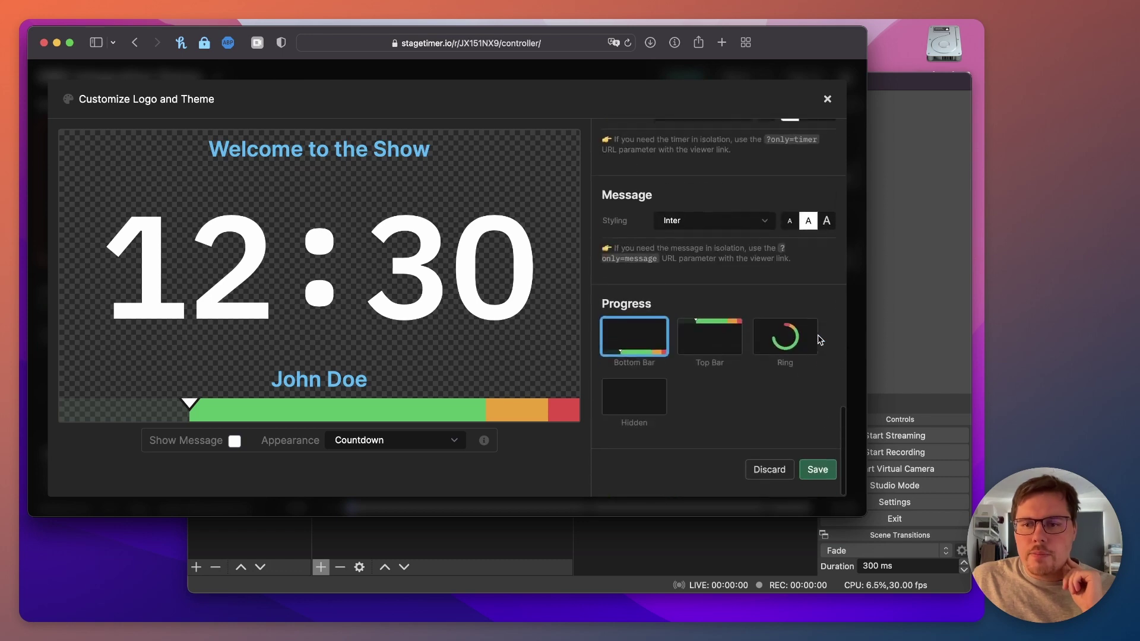
left_click(818, 475)
left_click(884, 331)
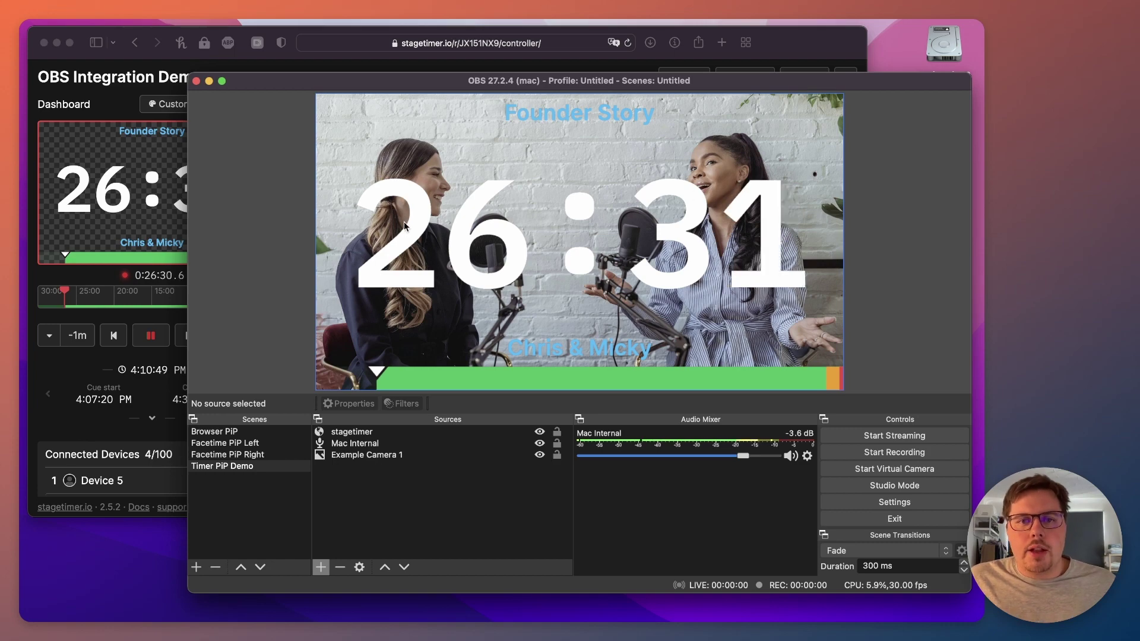
Give the timer text the Shadow style and save the theme.
left_click(149, 78)
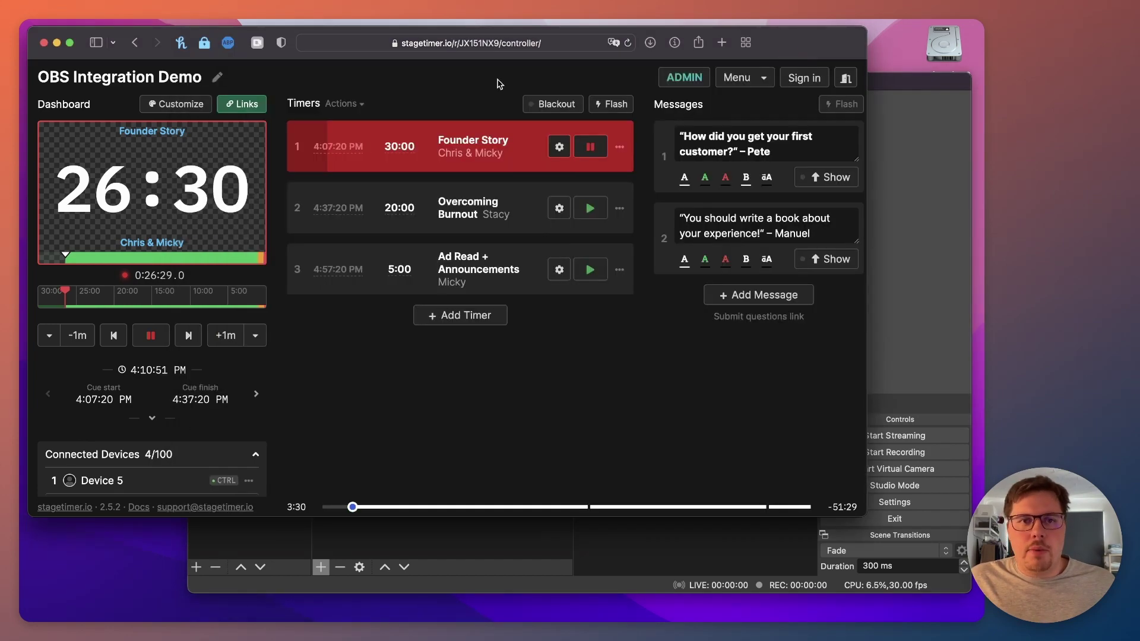
left_click(169, 105)
scroll(689, 270, "down", 10)
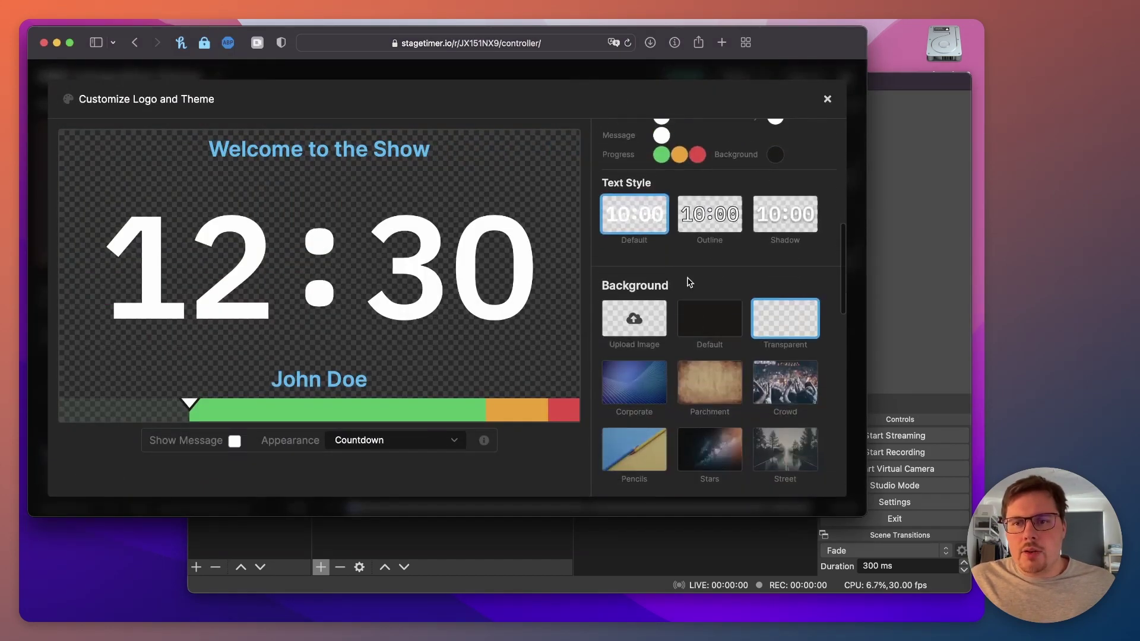
left_click(801, 223)
scroll(772, 368, "down", 10)
left_click(818, 466)
key("super+Tab")
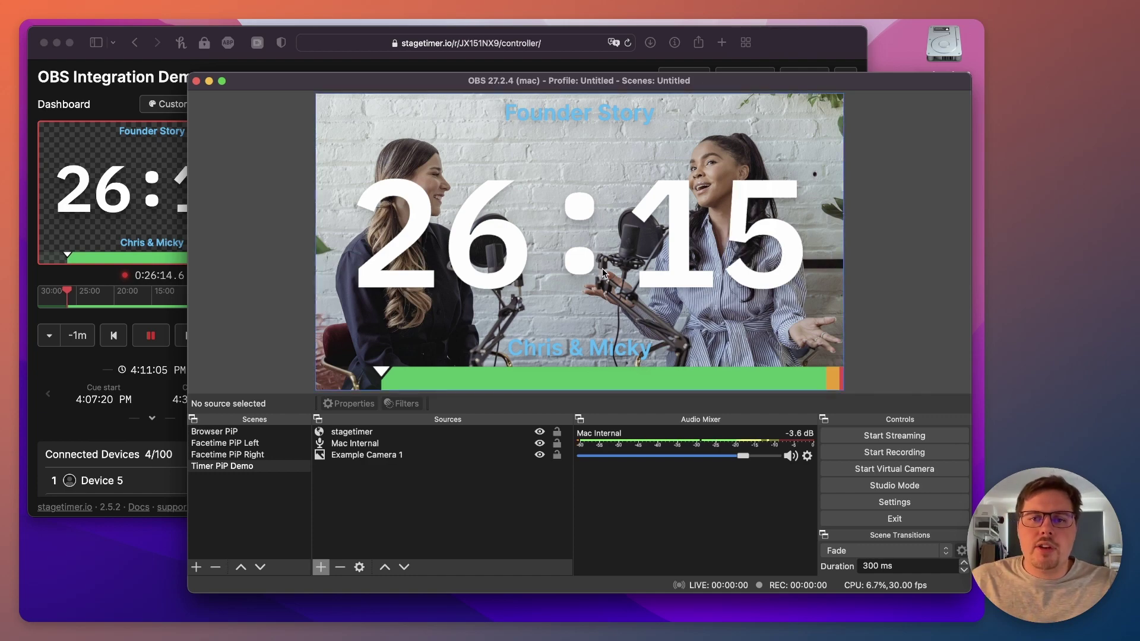
Select and save the Contrast Dark theme in Stagetimer's customisation panel.
left_click(178, 89)
left_click(196, 106)
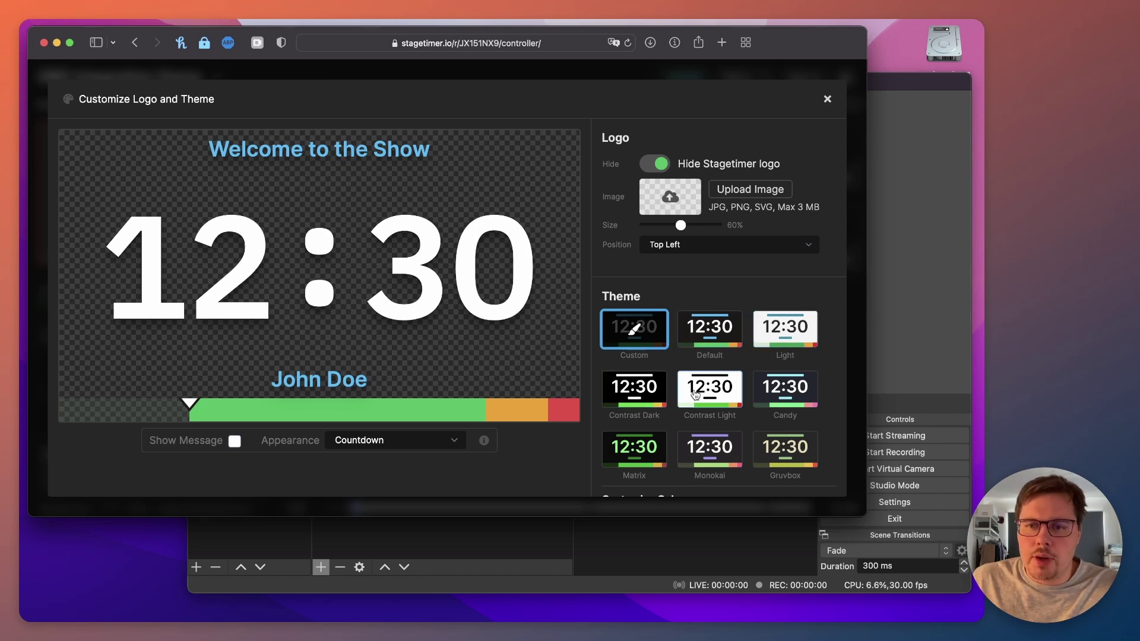
left_click(641, 395)
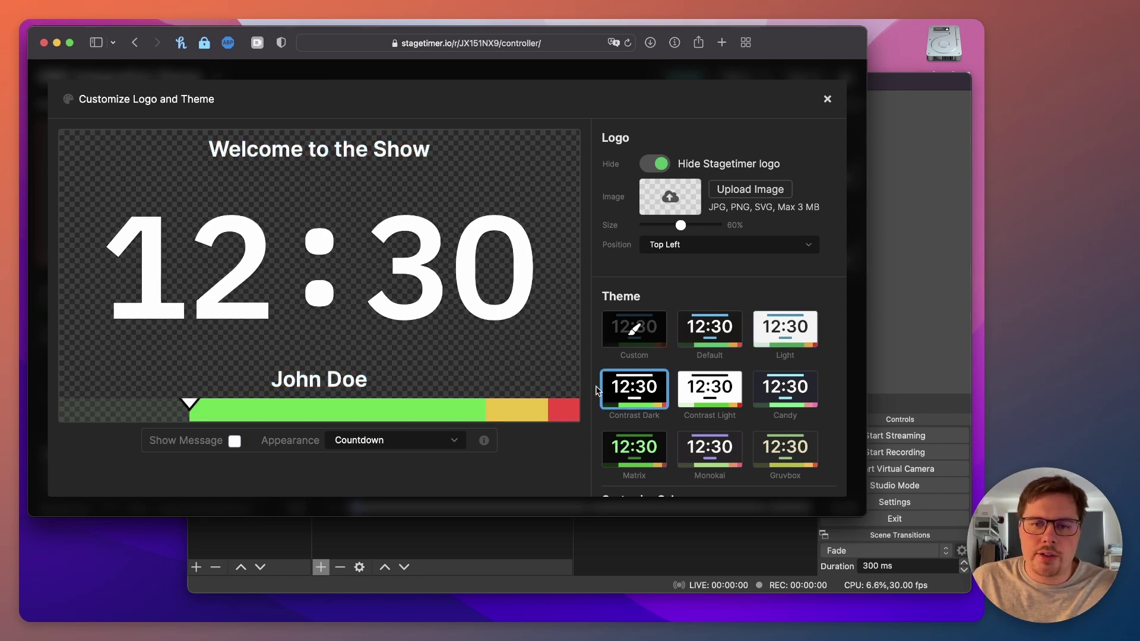
scroll(654, 419, "down", 2)
scroll(741, 393, "down", 10)
scroll(754, 397, "down", 5)
left_click(814, 472)
key("super+Tab")
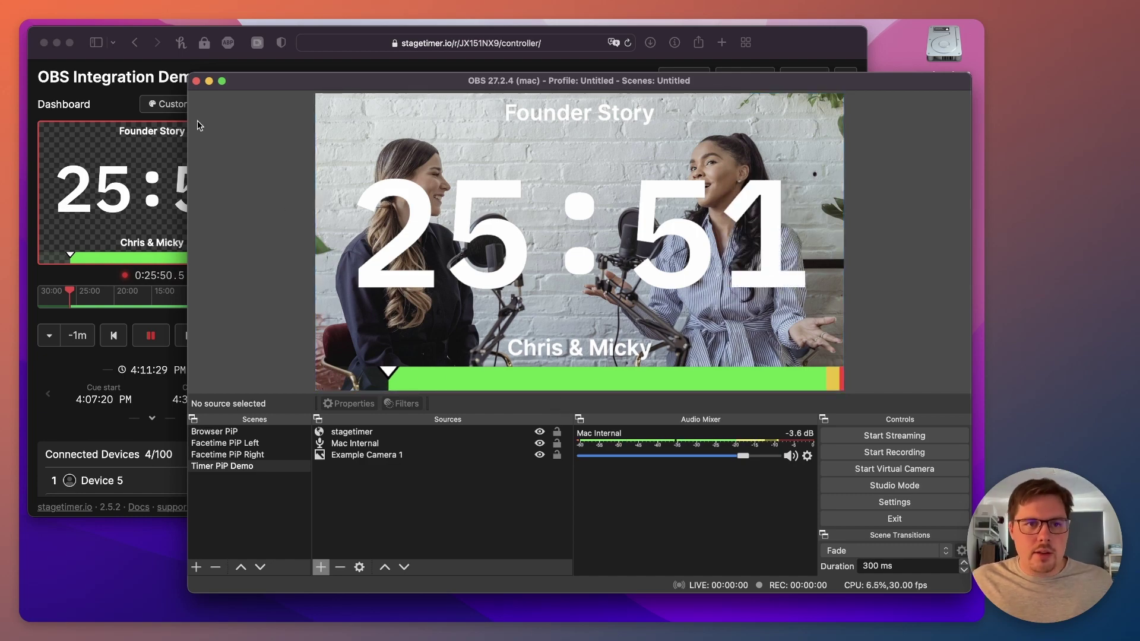
In Stagetimer's theme customisation, set Progress to Hidden, save, and check the result in OBS.
left_click(127, 109)
left_click(159, 105)
scroll(694, 389, "down", 10)
left_click(635, 401)
left_click(818, 475)
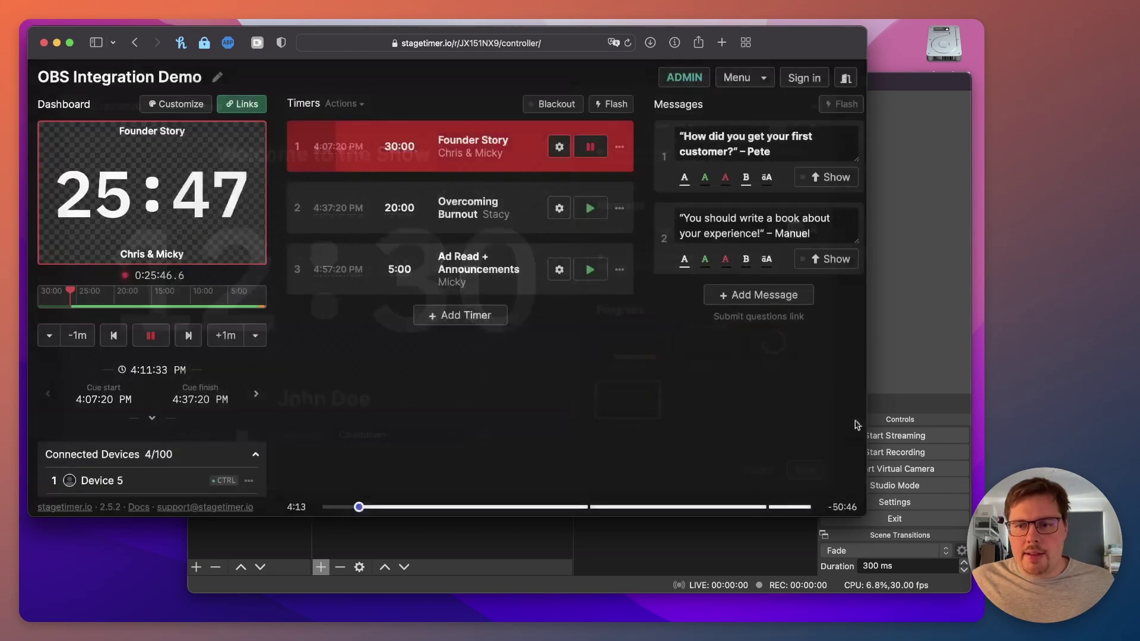
key("super+Tab")
Set the timer's progress back to Bottom Bar, save, and recheck OBS.
left_click(136, 100)
left_click(152, 104)
scroll(622, 393, "down", 10)
left_click(634, 343)
left_click(818, 475)
key("super+Tab")
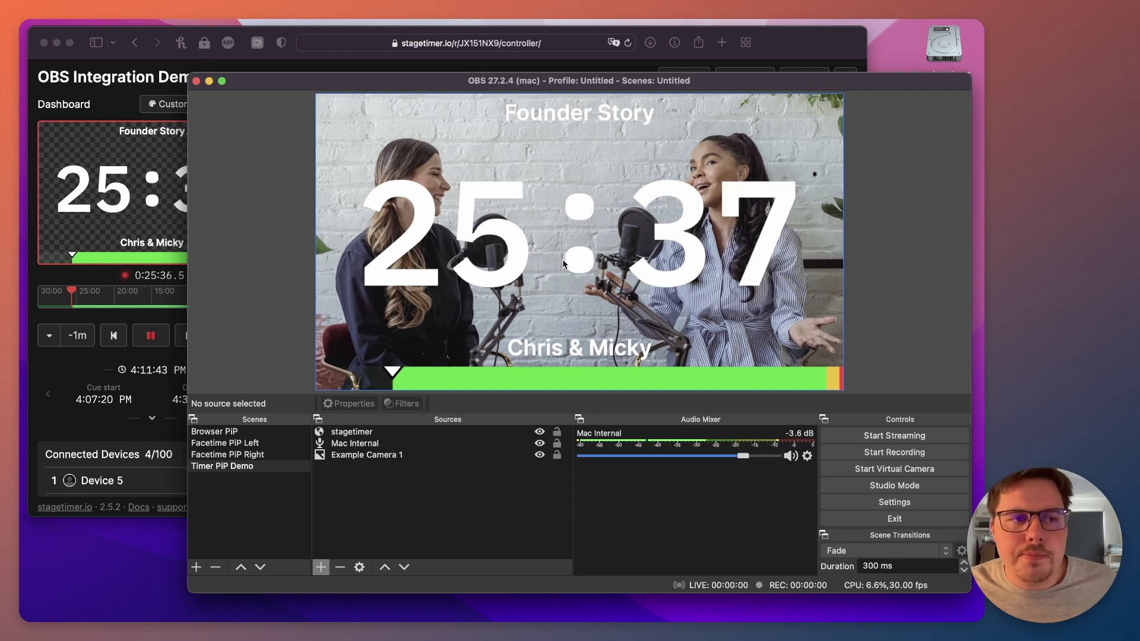
Show the first audience question on the timer, view it in OBS, then hide it again.
left_click(173, 62)
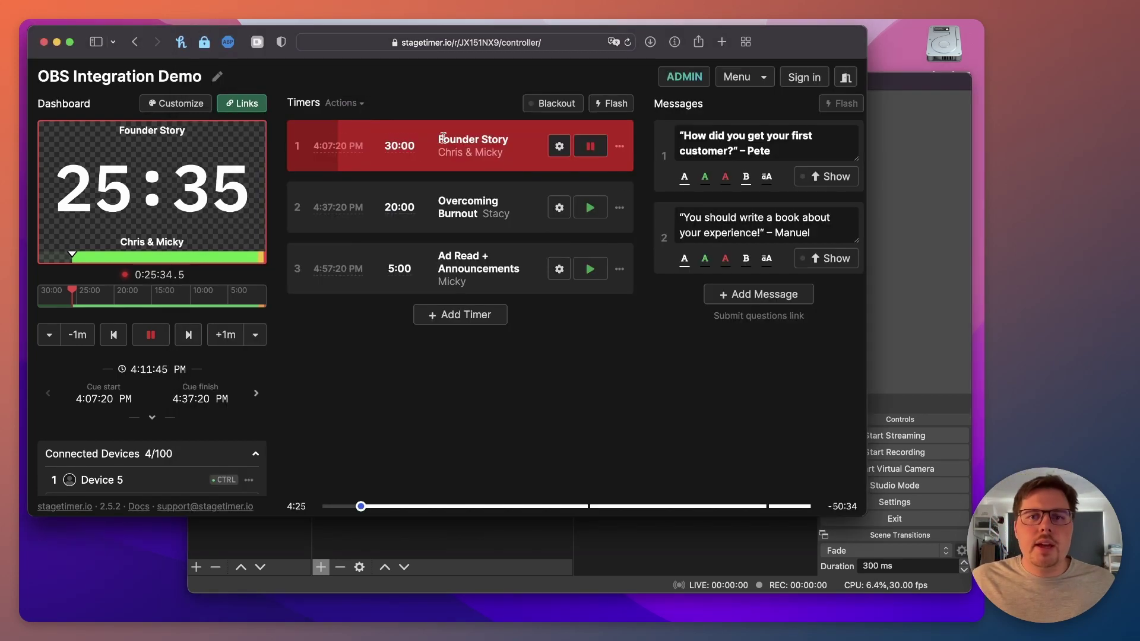
left_click(829, 180)
left_click(884, 202)
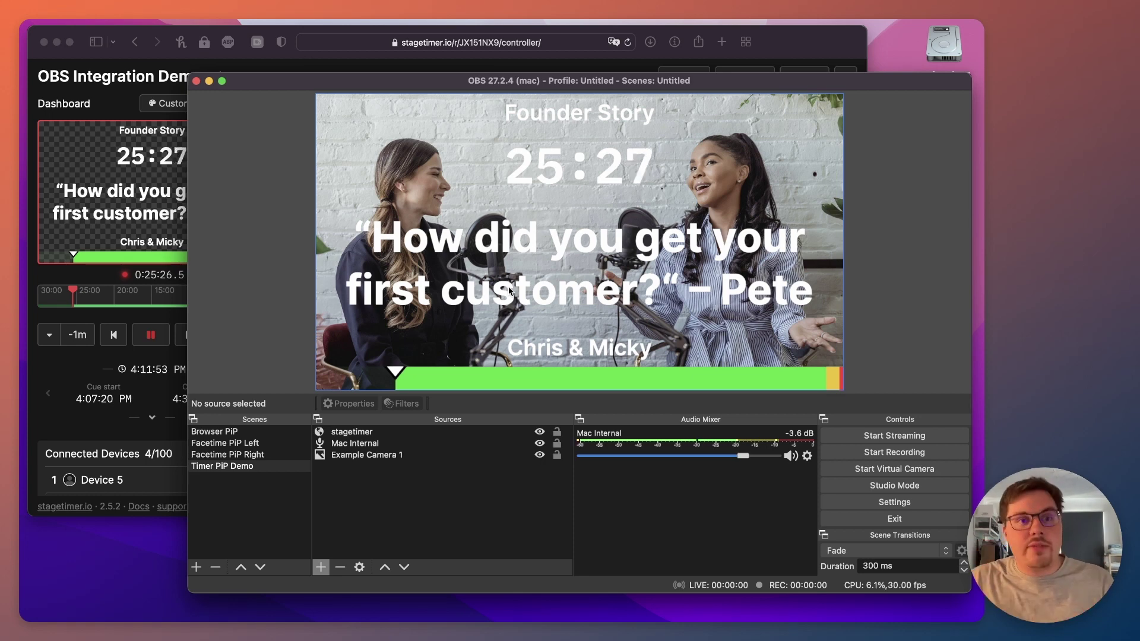
left_click(125, 108)
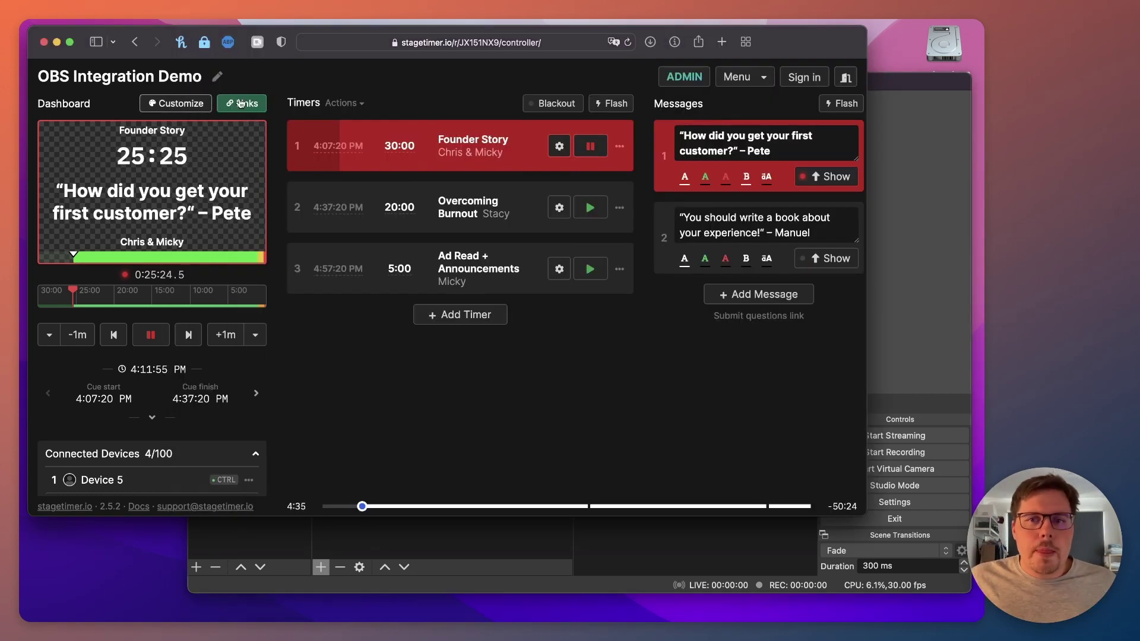
left_click(838, 178)
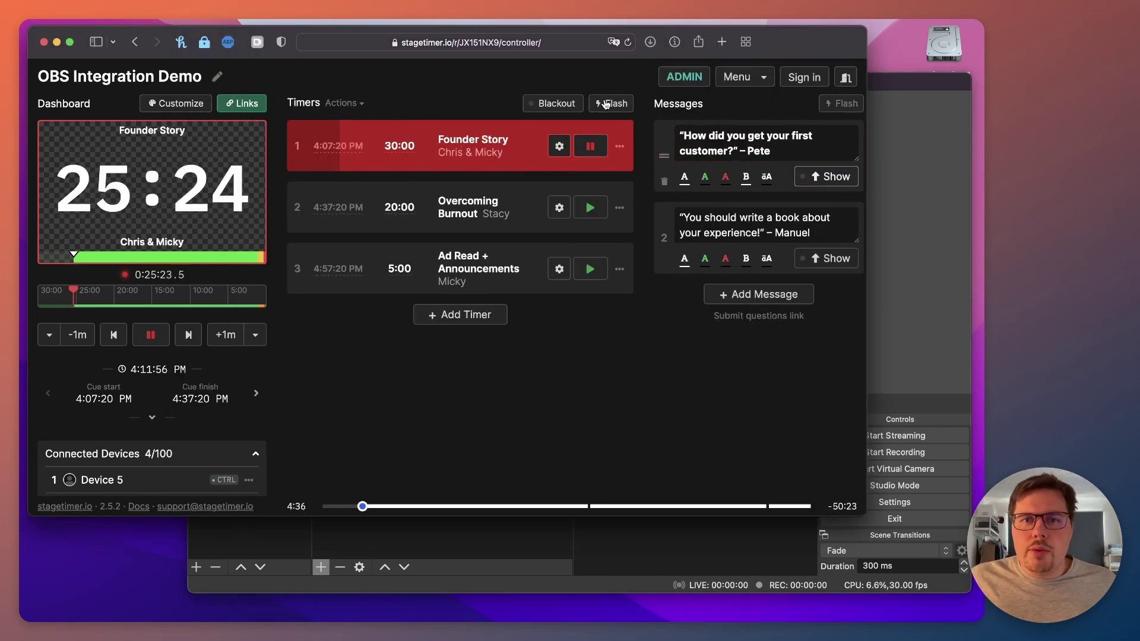
Open Stagetimer's viewer page documentation at the Isolation mode section.
left_click(141, 507)
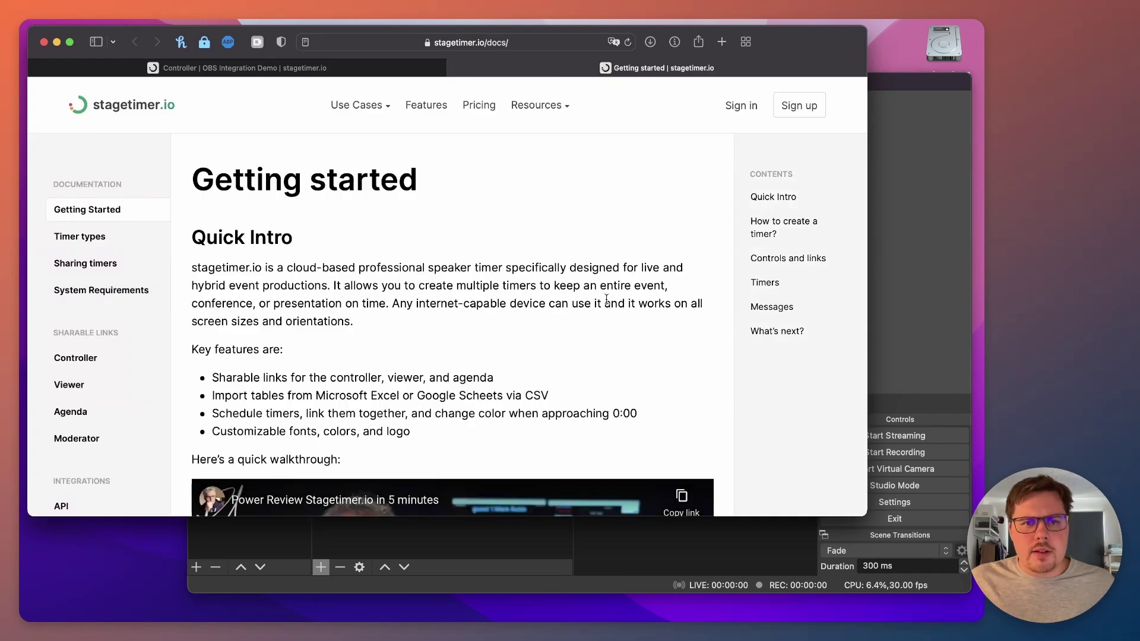
left_click(71, 386)
left_click(784, 479)
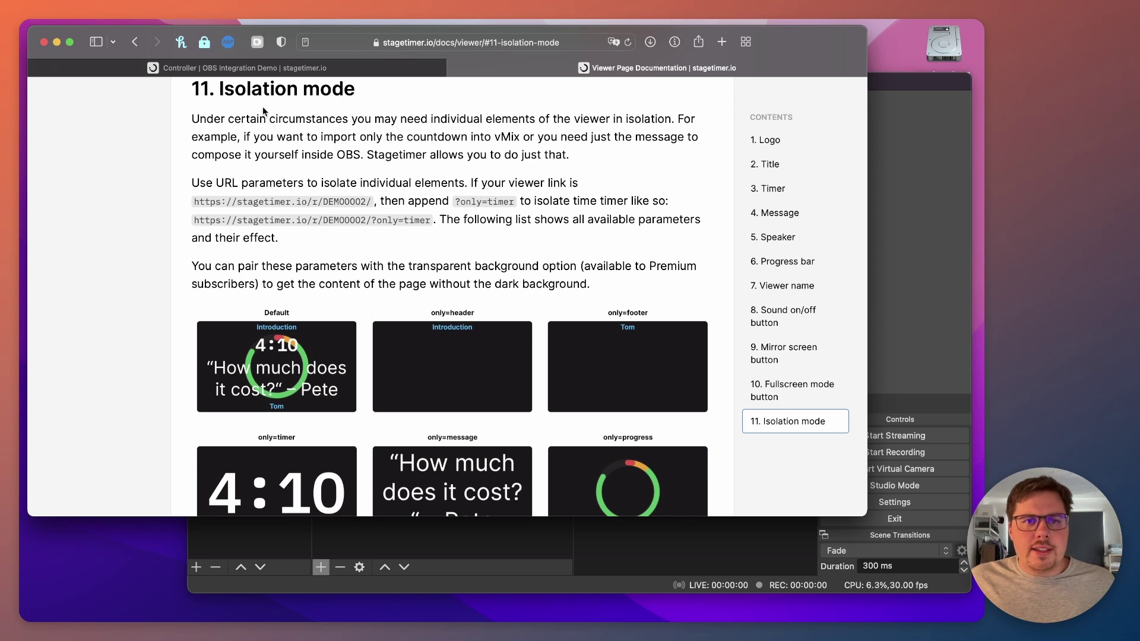
scroll(365, 224, "down", 1)
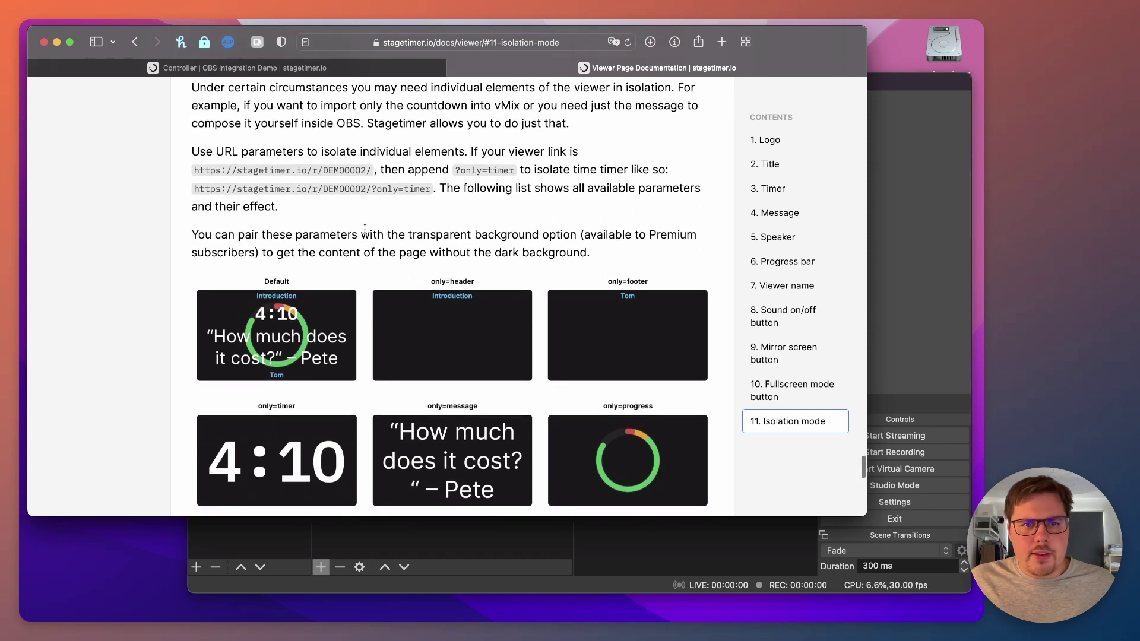
scroll(394, 193, "down", 5)
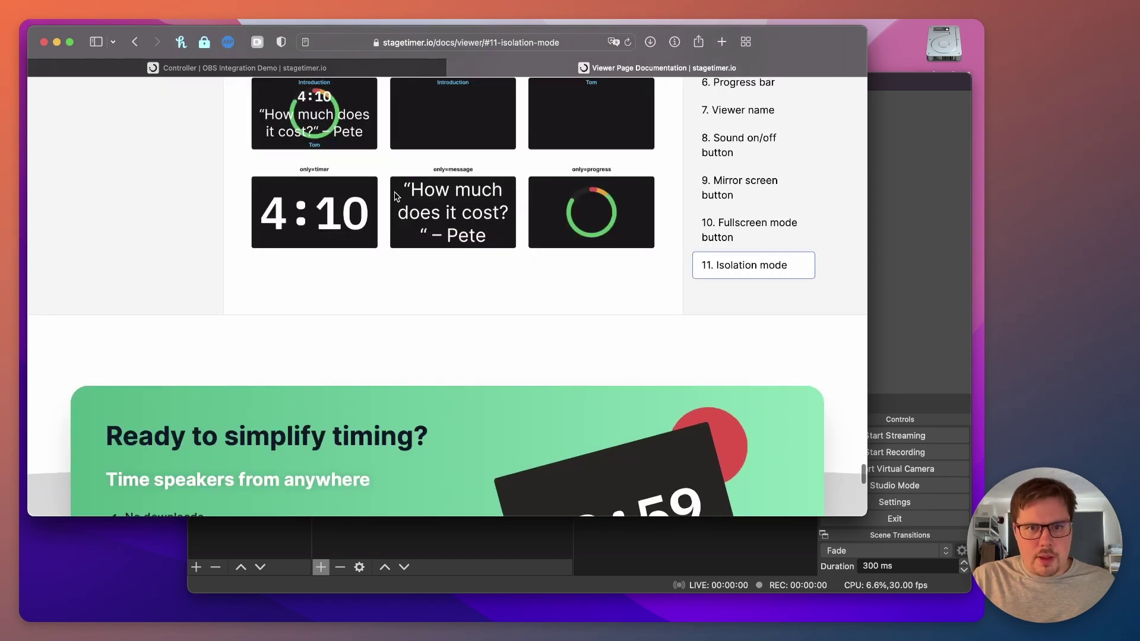
Enlarge the docs text and select the ?only=timer parameter in the example link.
key("cmd+equal")
key("cmd+equal")
scroll(395, 196, "up", 5)
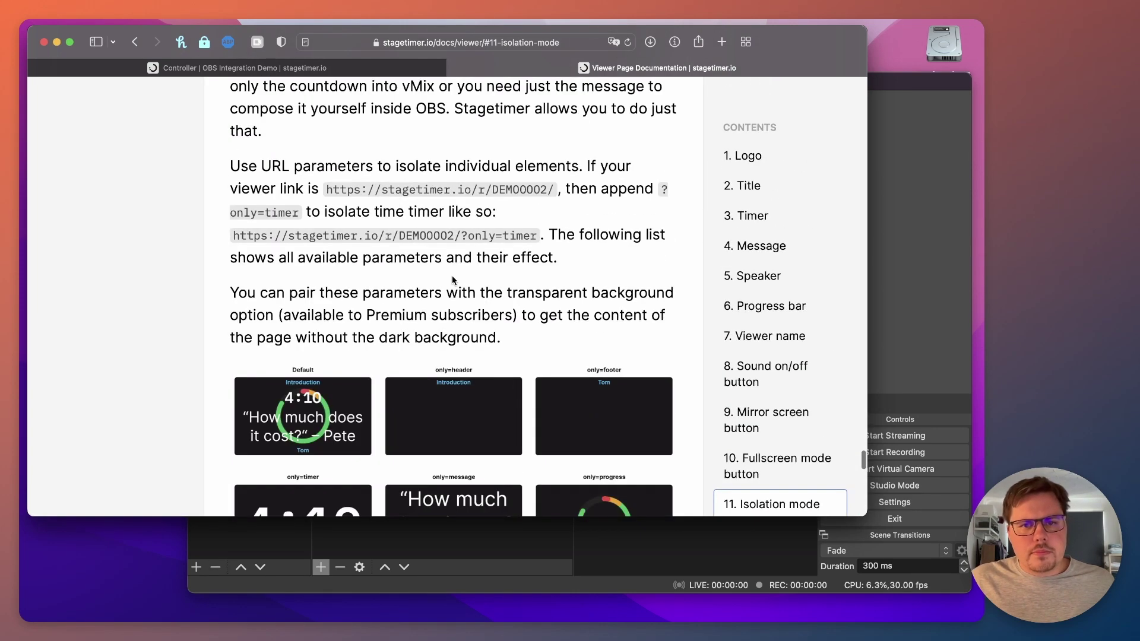
scroll(453, 278, "up", 1)
mouse_move(330, 207)
left_mouse_down()
mouse_move(554, 209)
mouse_move(328, 209)
left_mouse_up()
left_click(436, 246)
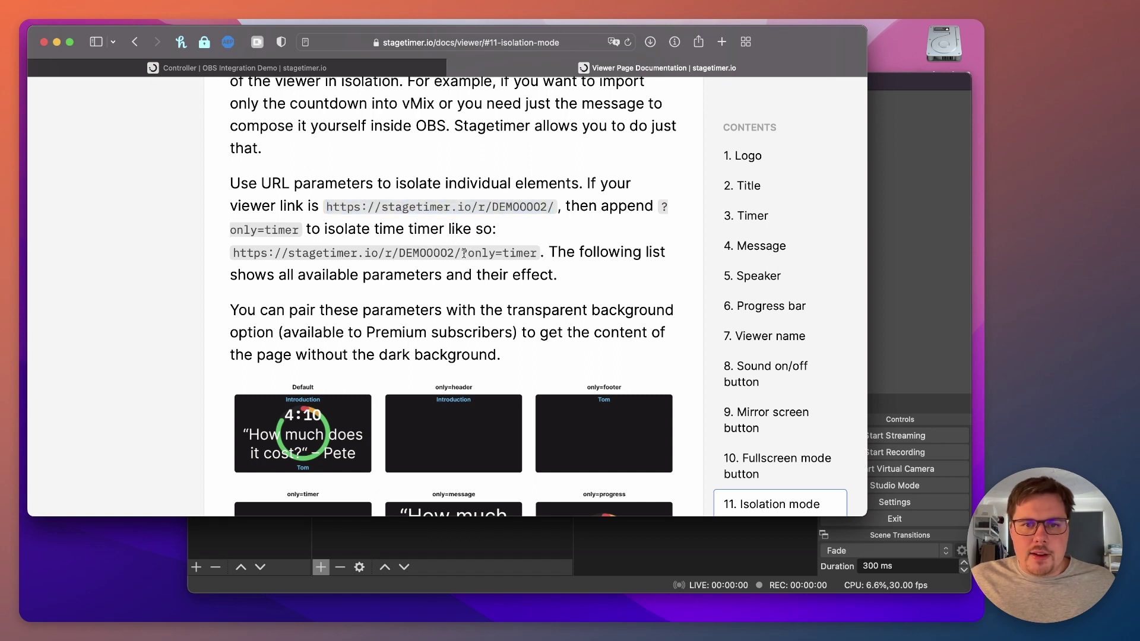
left_click_drag(466, 253, 538, 254)
key("super+c")
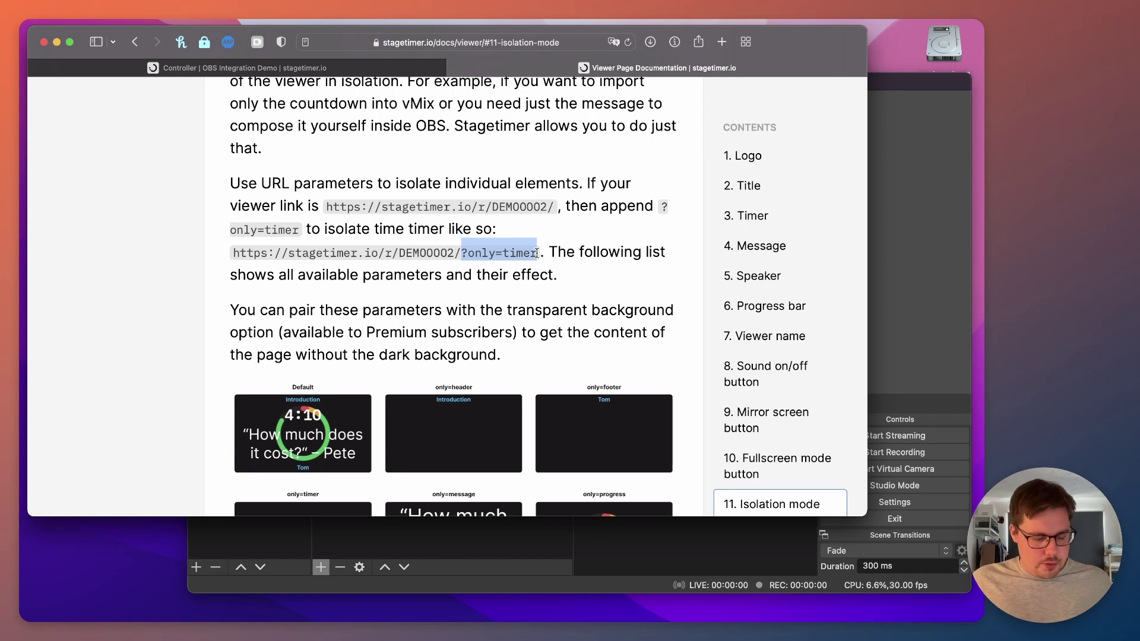
left_click(885, 297)
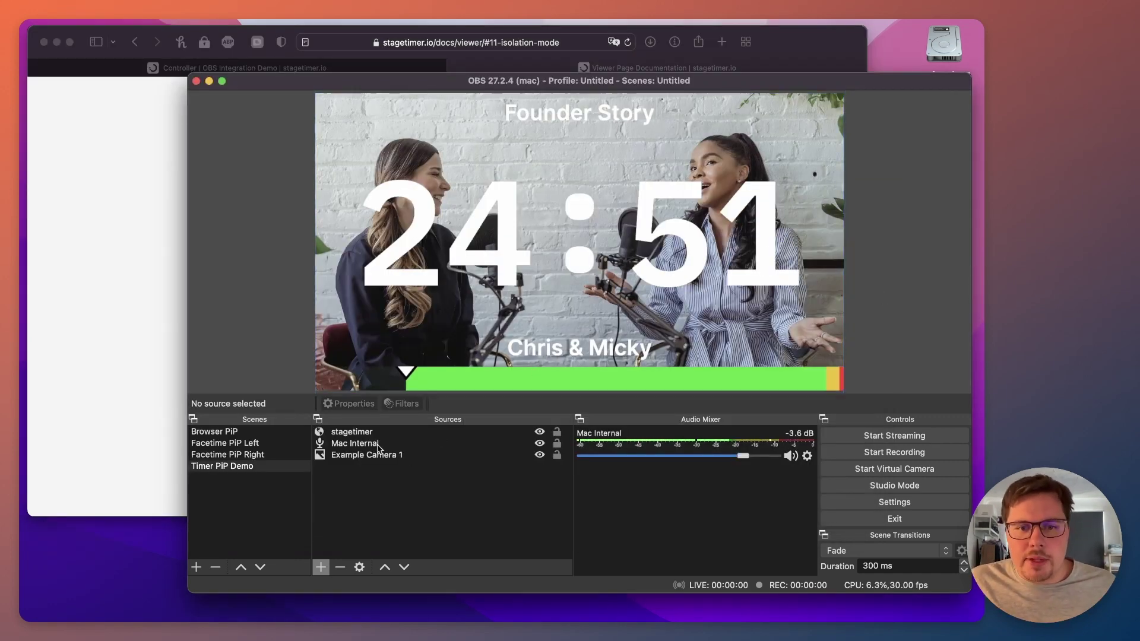
Append ?only=timer to the stagetimer source's viewer URL and confirm with OK.
double_click(355, 435)
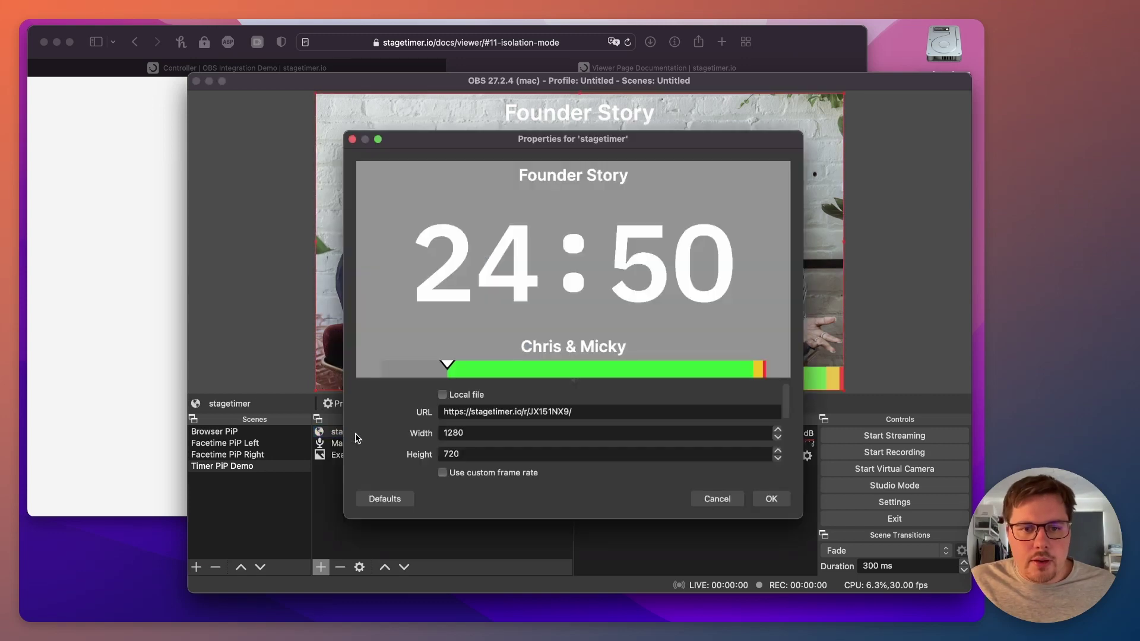
left_click(599, 412)
key("super+v")
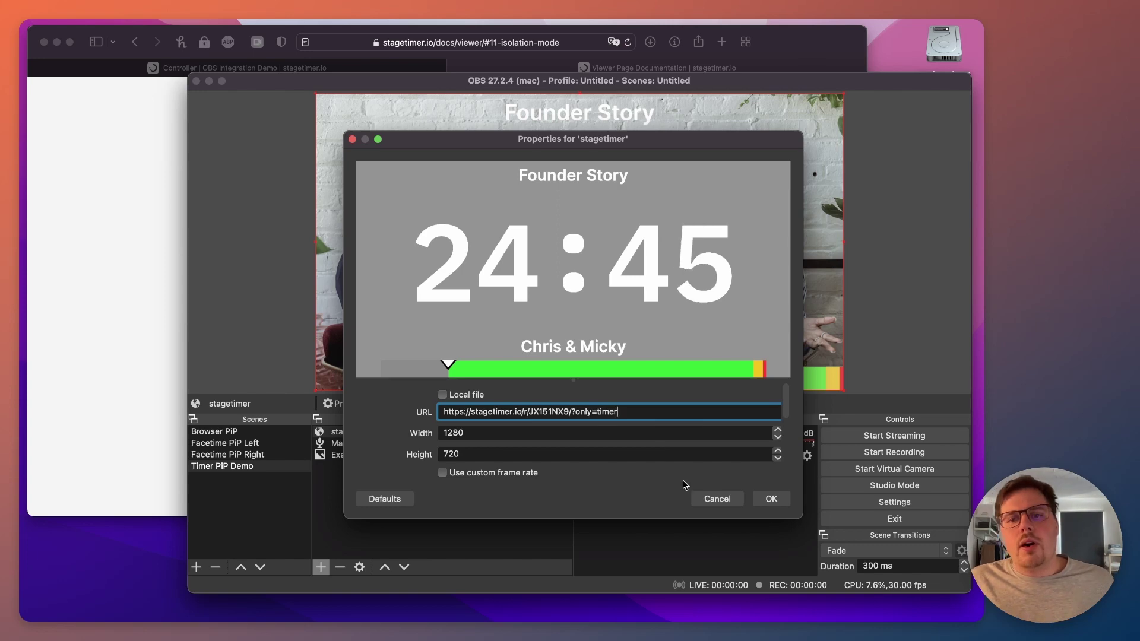
left_click(771, 501)
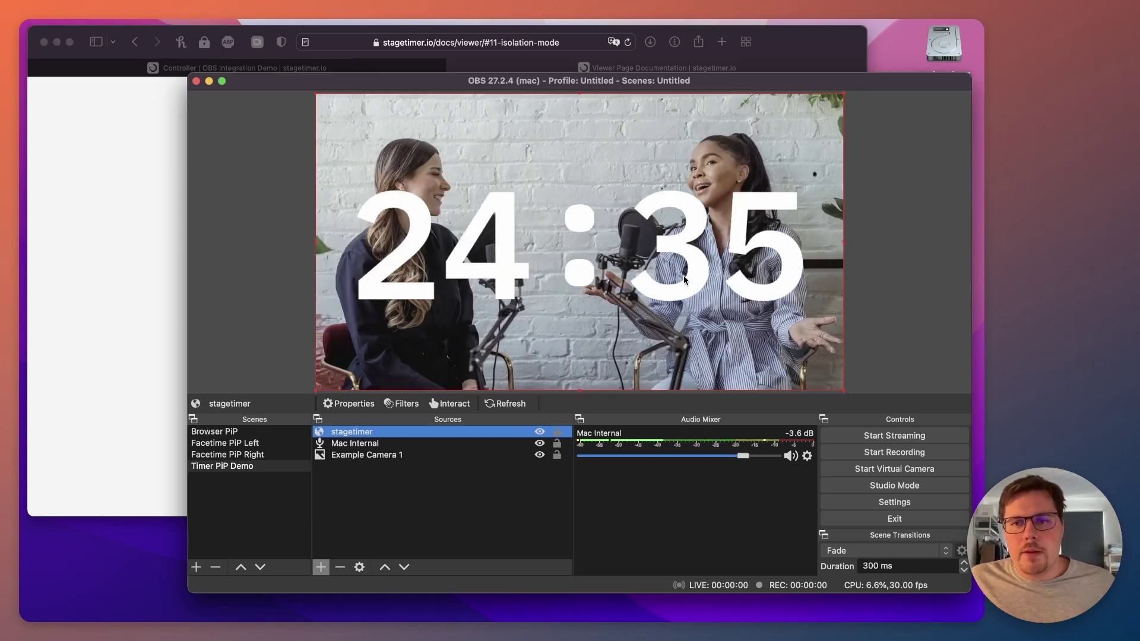
Scale the countdown overlay down and place it small at the top centre of the video.
left_click_drag(844, 390, 580, 207)
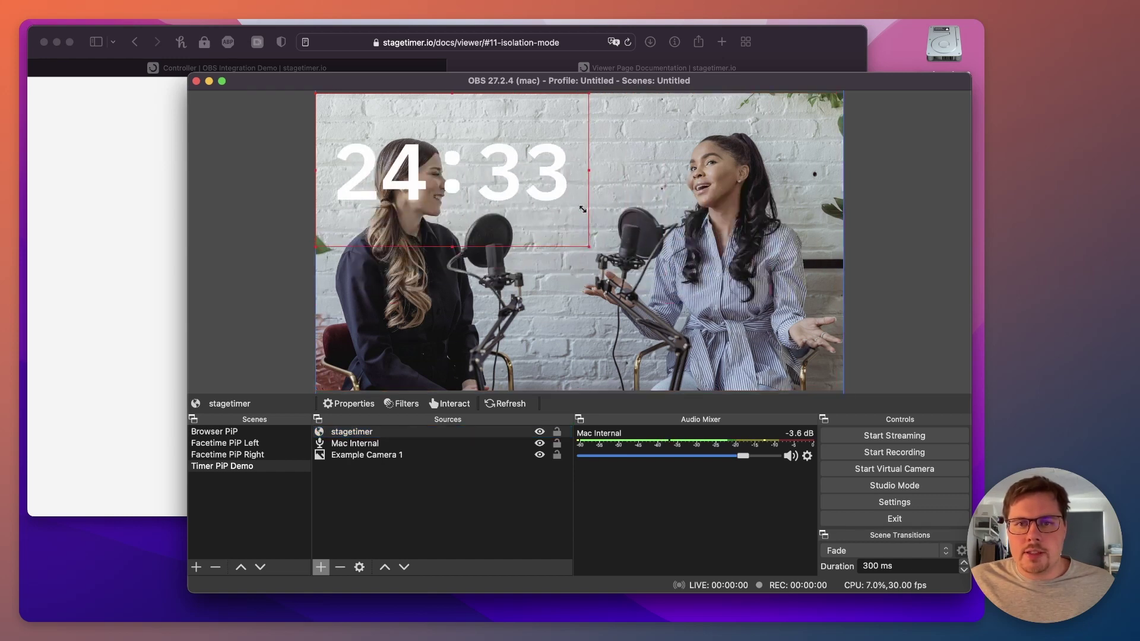
left_click_drag(475, 167, 738, 164)
left_click_drag(585, 238, 504, 218)
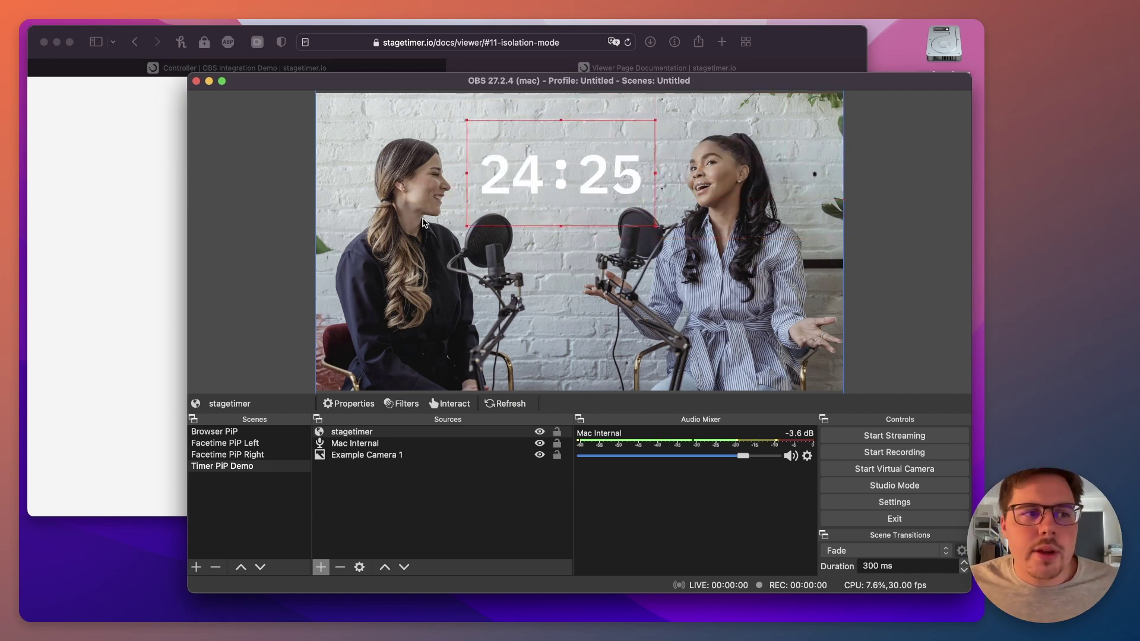
Reveal the audience question-submission link in the Stagetimer controller and try selecting it.
left_click(112, 257)
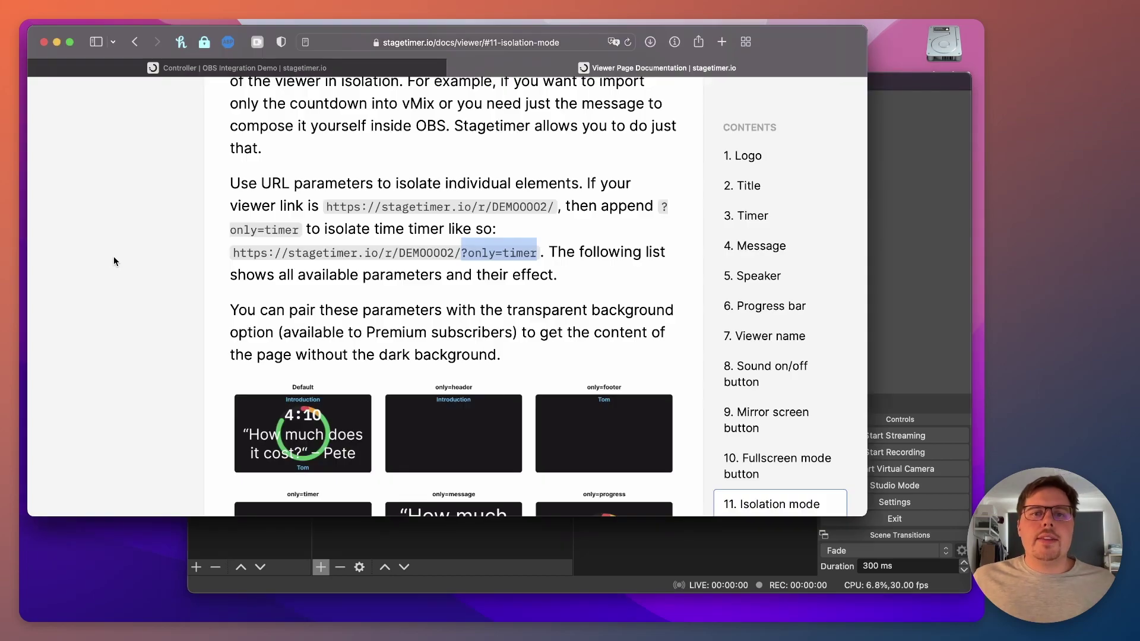
left_click(321, 69)
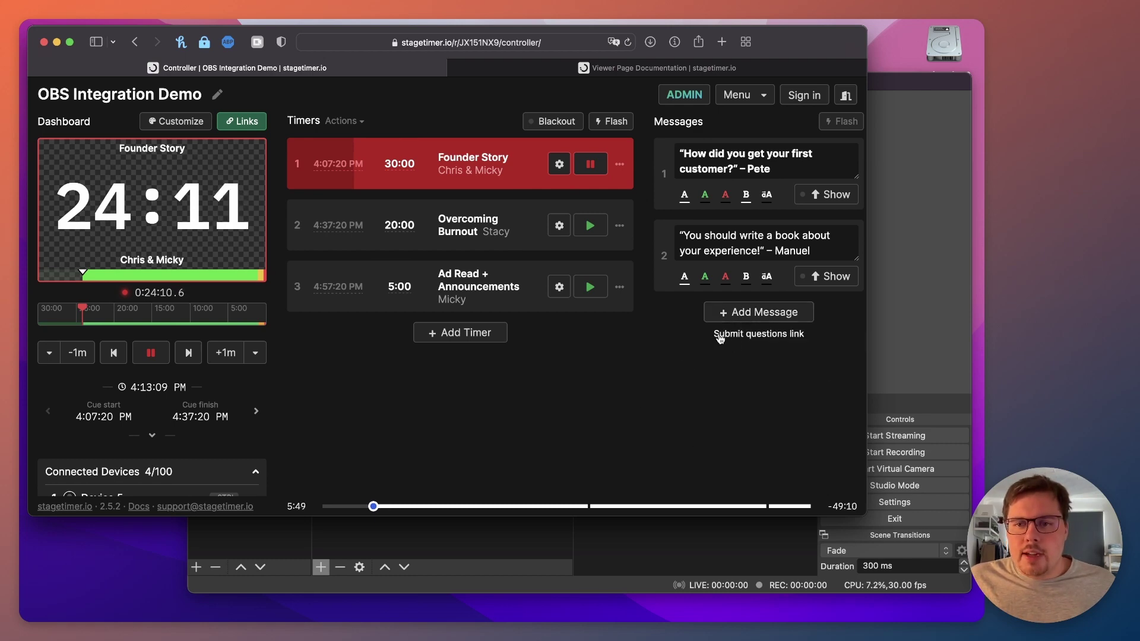
left_click(766, 338)
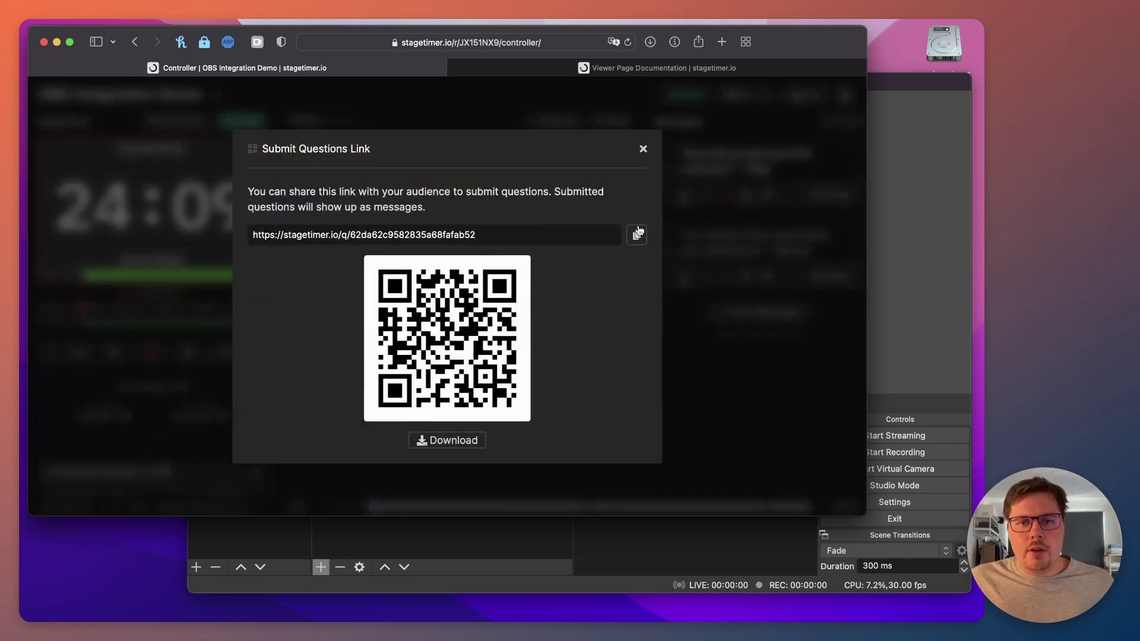
left_click_drag(477, 235, 348, 238)
key("super+a")
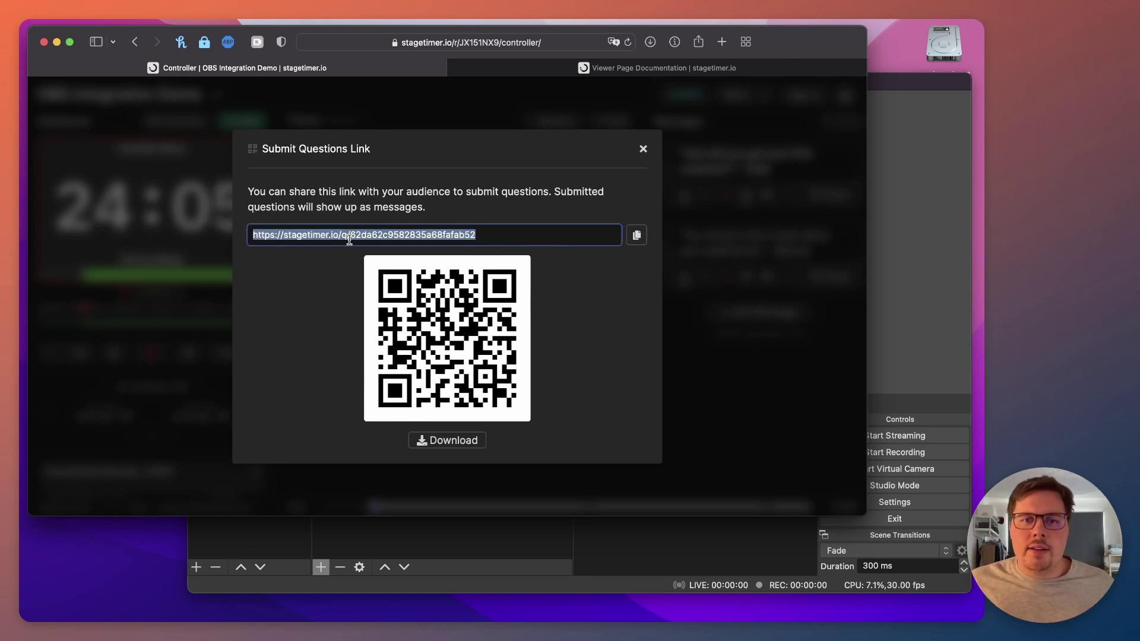
left_click(350, 238)
left_click_drag(351, 238, 479, 238)
key("super+a")
left_click(735, 359)
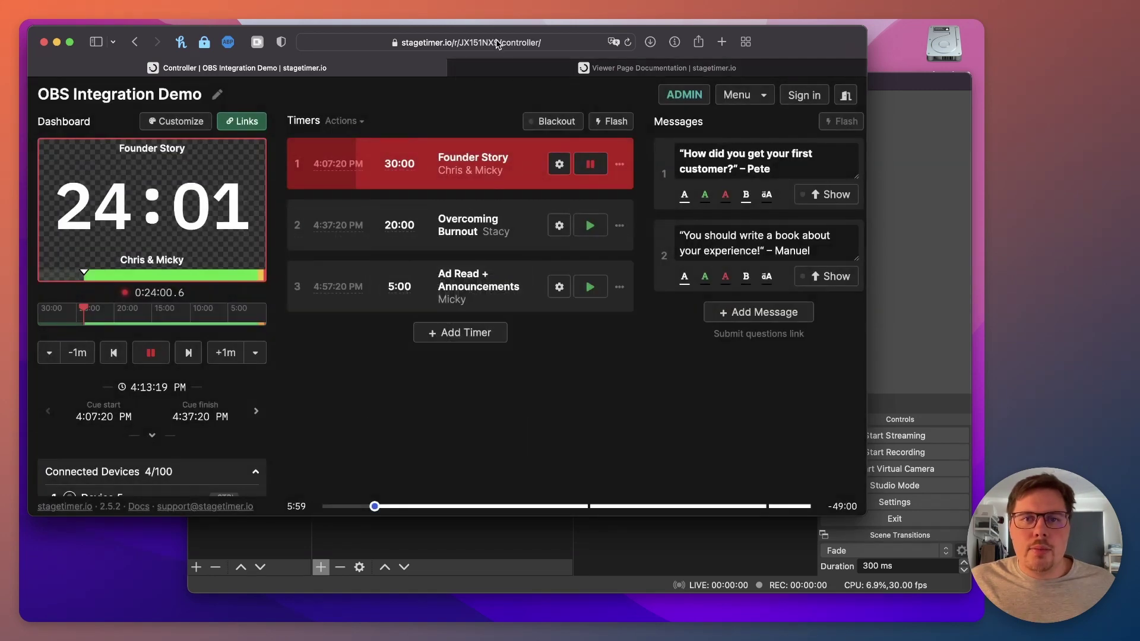
left_click(413, 42)
left_click(413, 44)
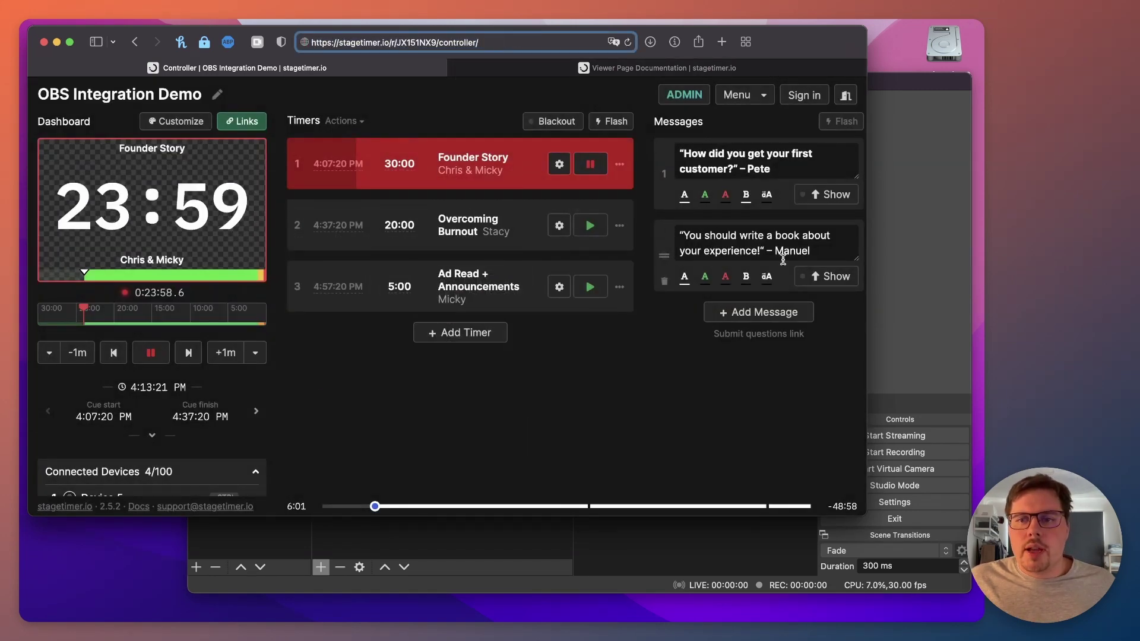
left_click(735, 369)
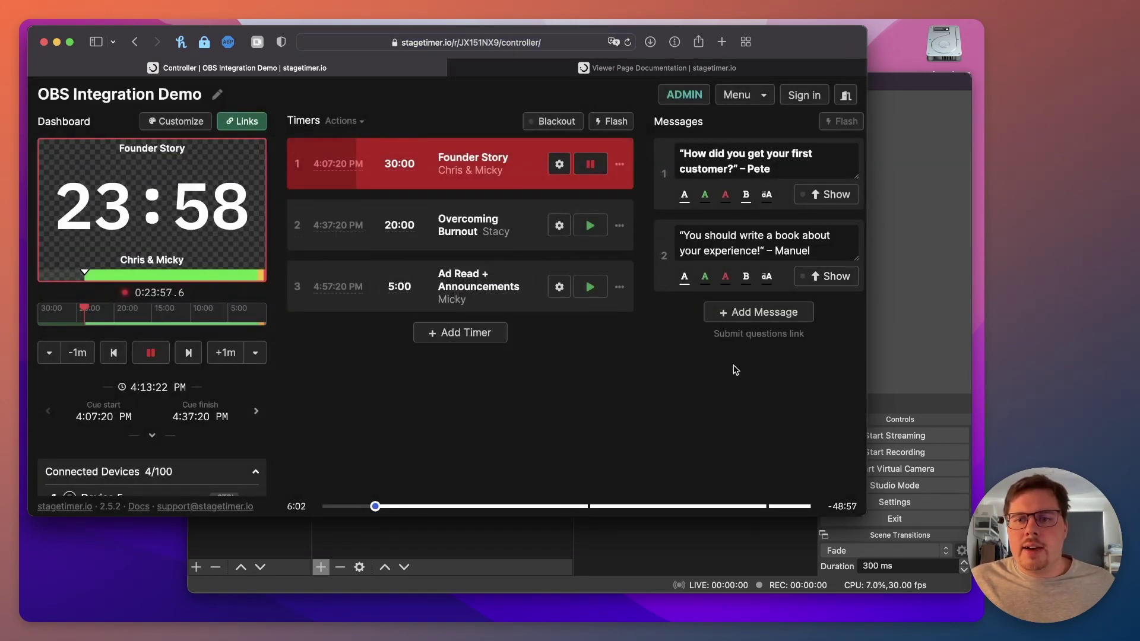
Copy the submission link and load it in a new browser tab.
left_click(770, 335)
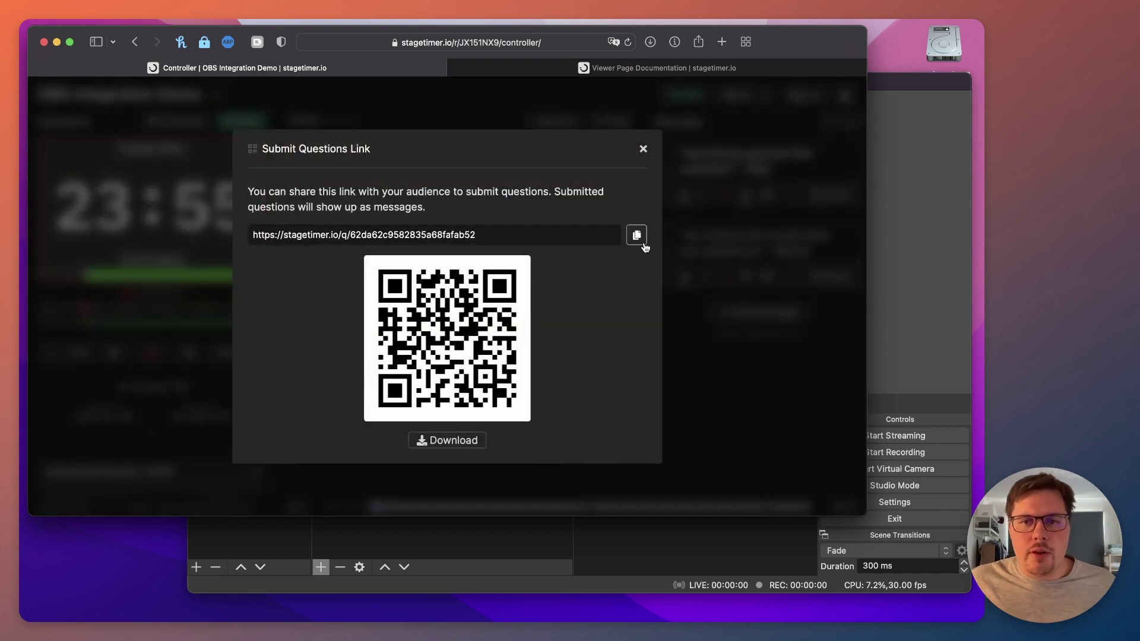
left_click_drag(499, 233, 241, 237)
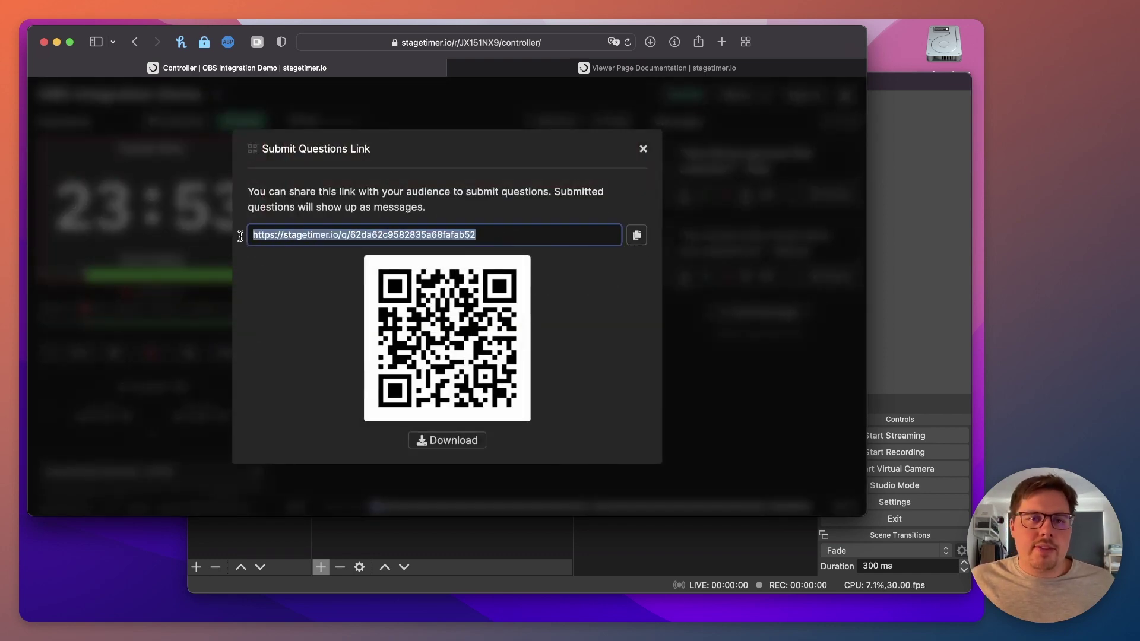
left_click(637, 236)
left_click(715, 430)
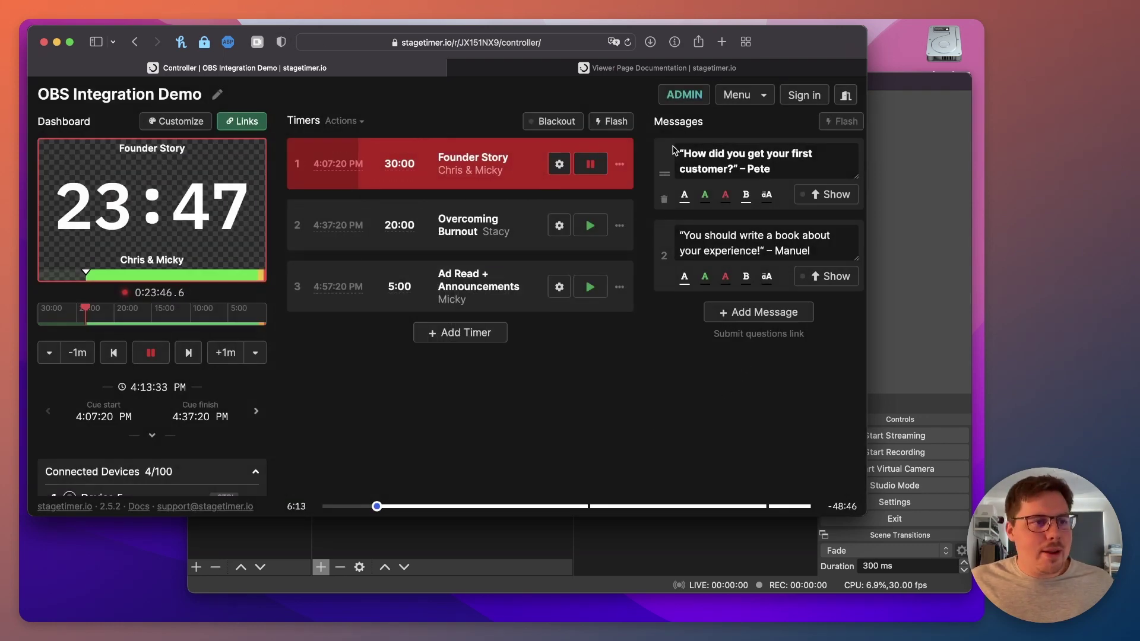
key("super+t")
key("super+v")
key("Return")
scroll(357, 363, "down", 1)
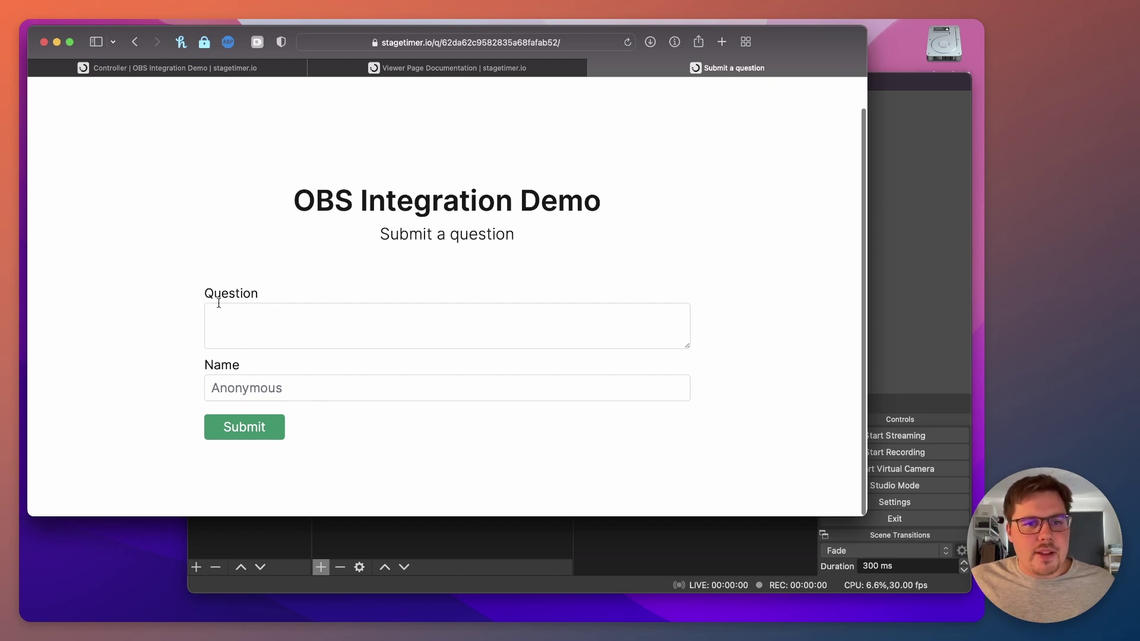
Submit the question 'Hello, how are you' with the asker's name, then return to the controller.
left_click(267, 321)
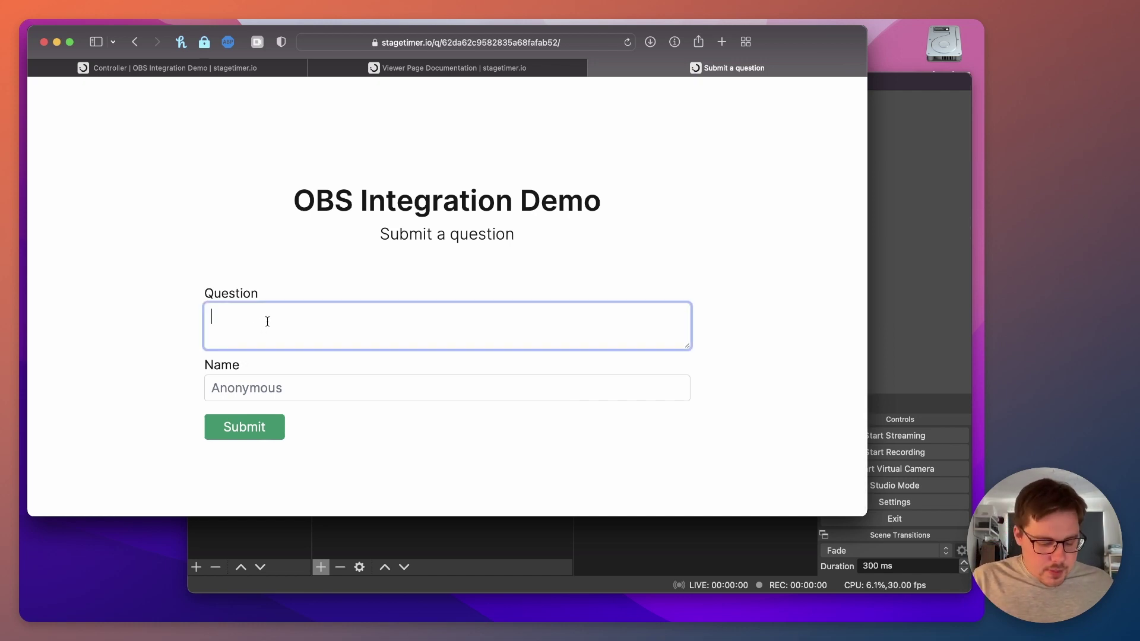
type("Hello,")
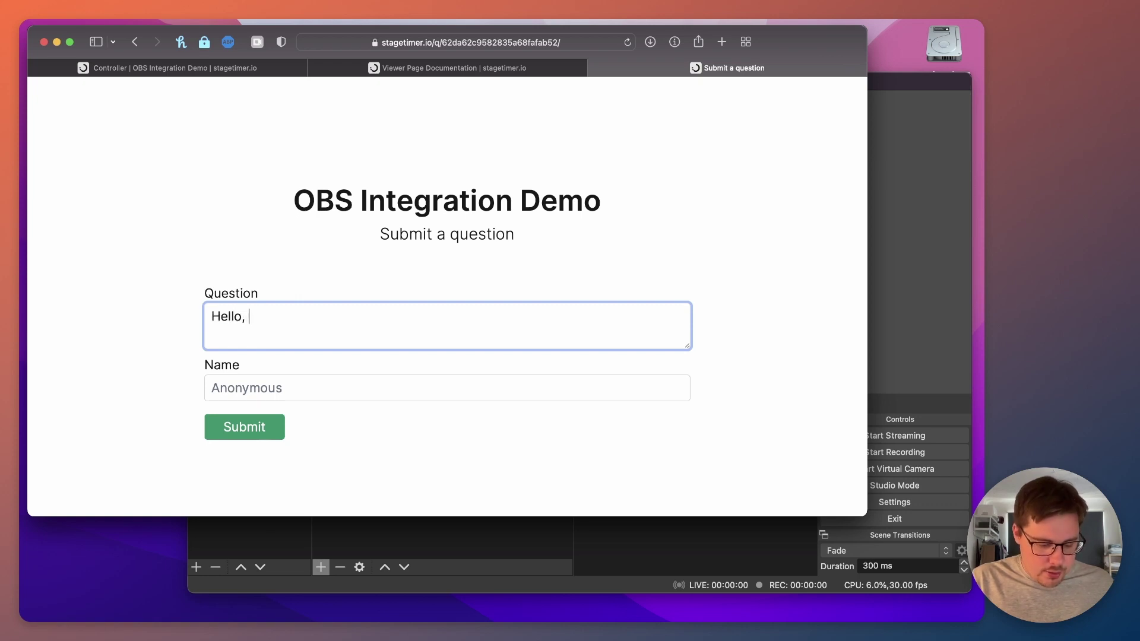
type(" how are you?")
left_click(253, 389)
type("Lukas")
left_click(237, 429)
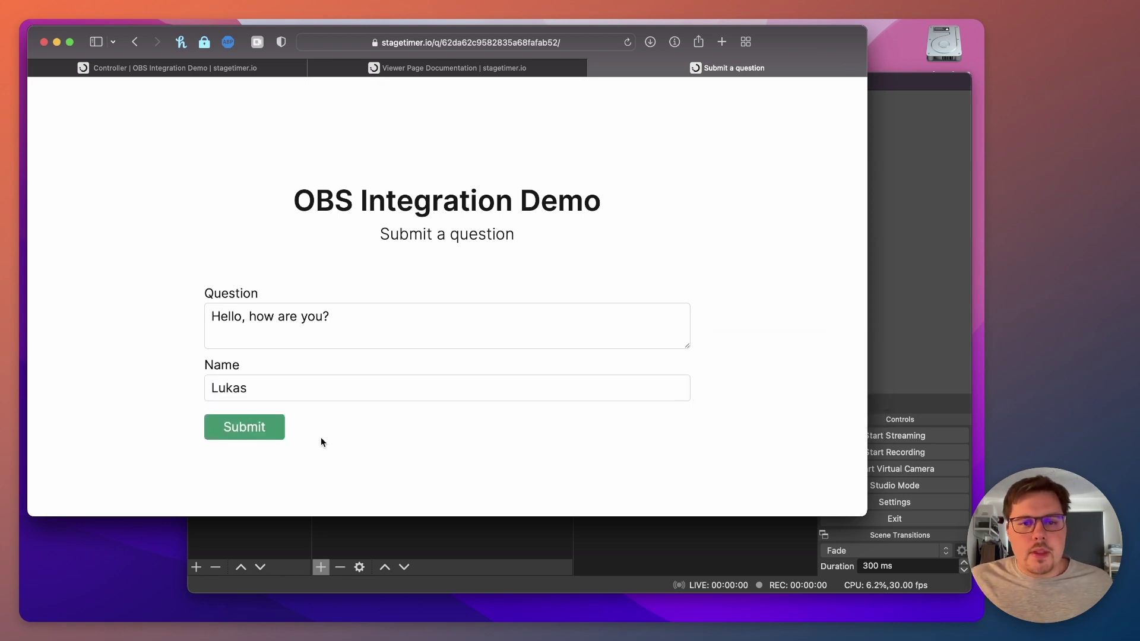
left_click(254, 434)
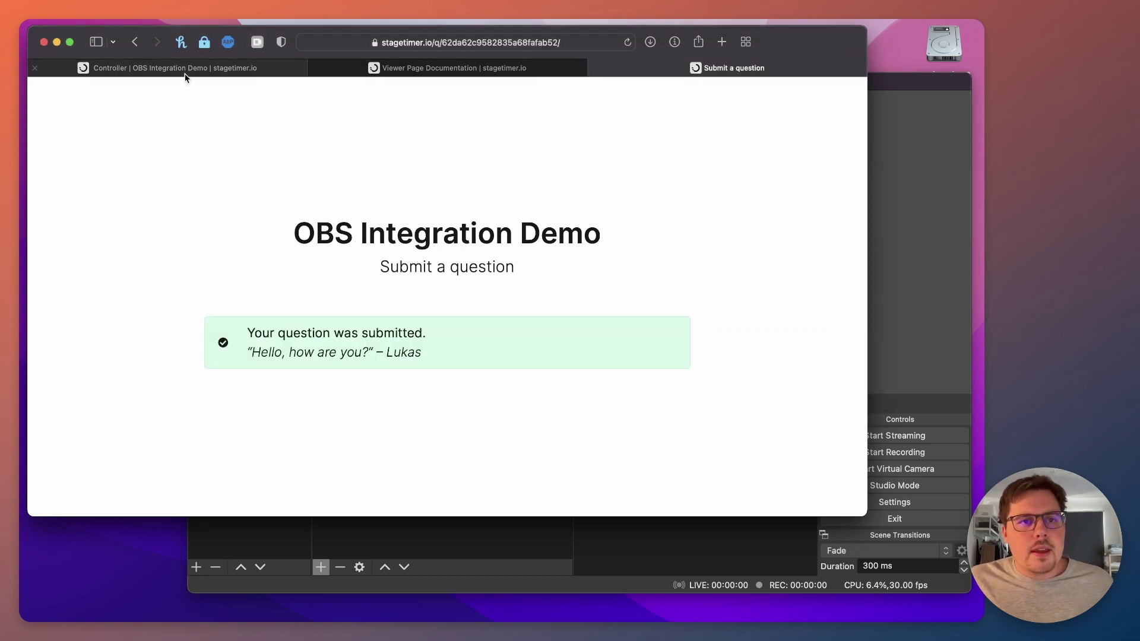
left_click(220, 71)
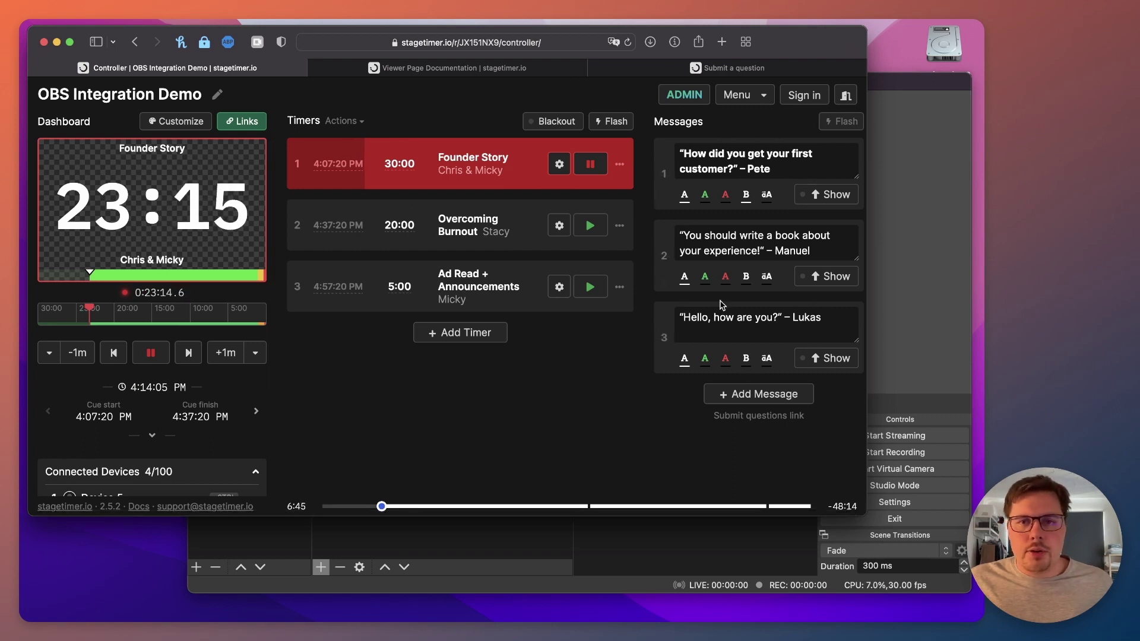
Show message 3, 'Hello, how are you?', on the timer and check the overlay in OBS.
left_click(833, 359)
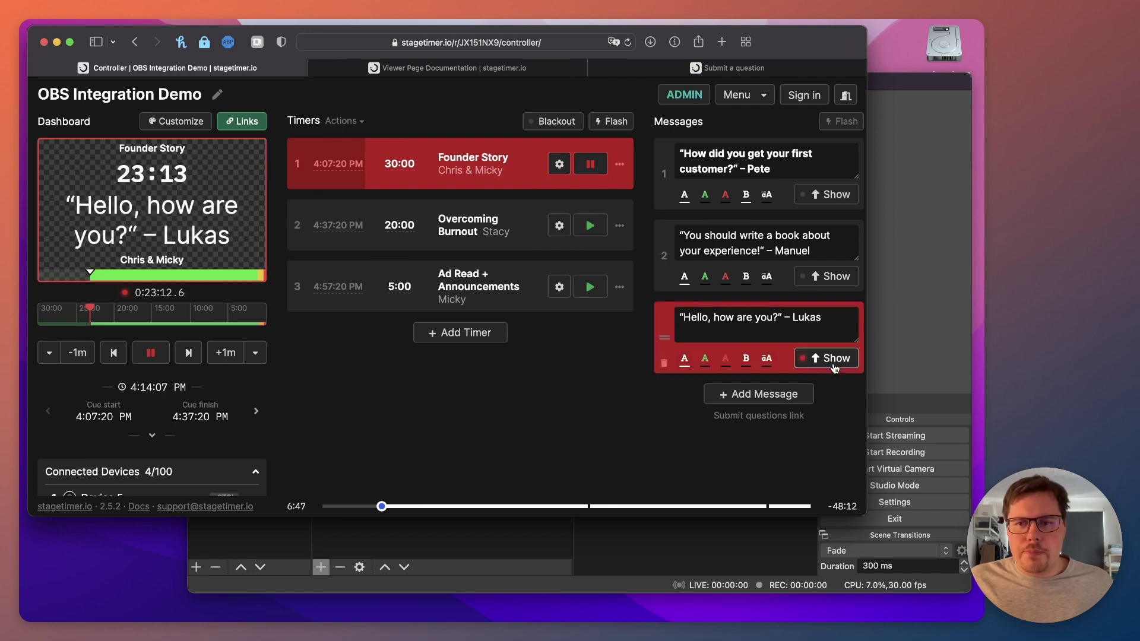
left_click(937, 314)
left_click(938, 314)
left_click(523, 212)
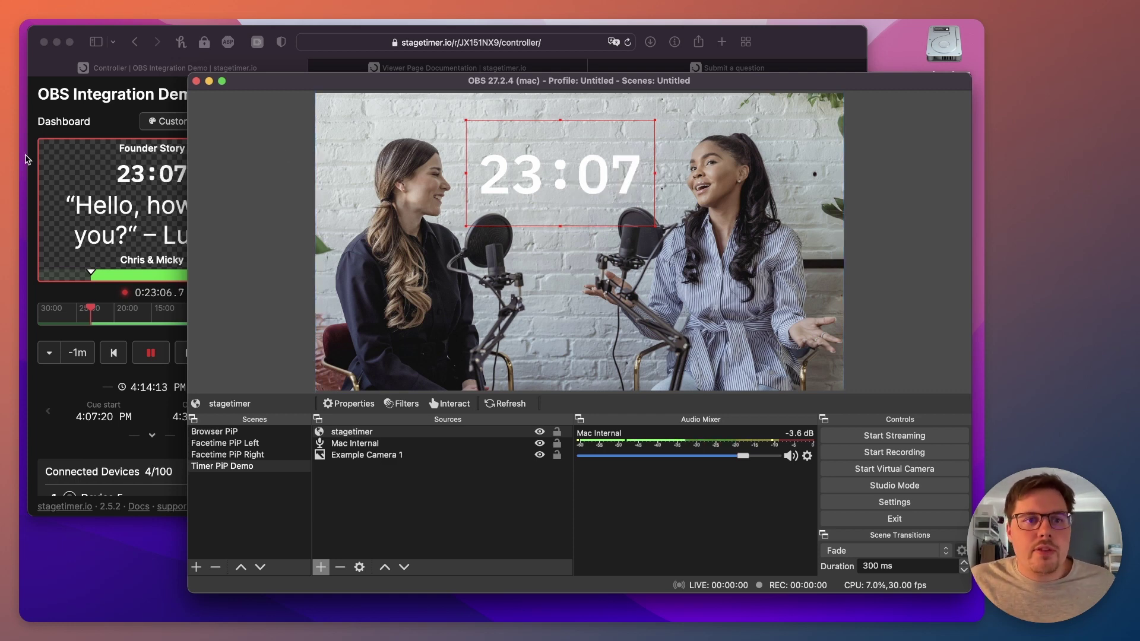
left_click(74, 209)
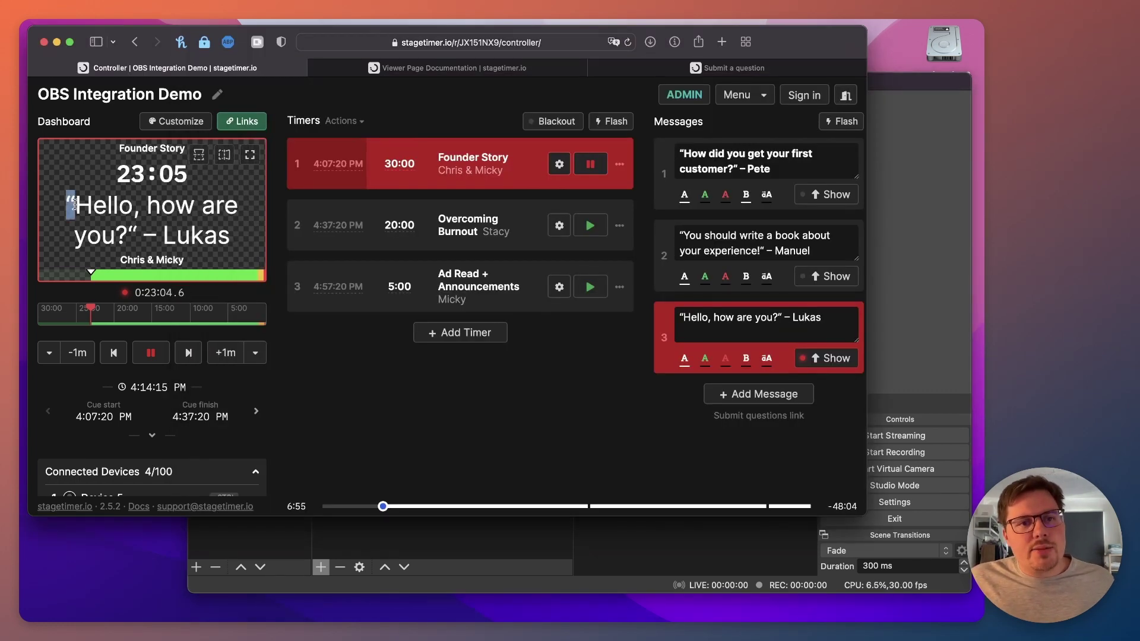
left_click_drag(74, 209, 226, 237)
left_click(227, 237)
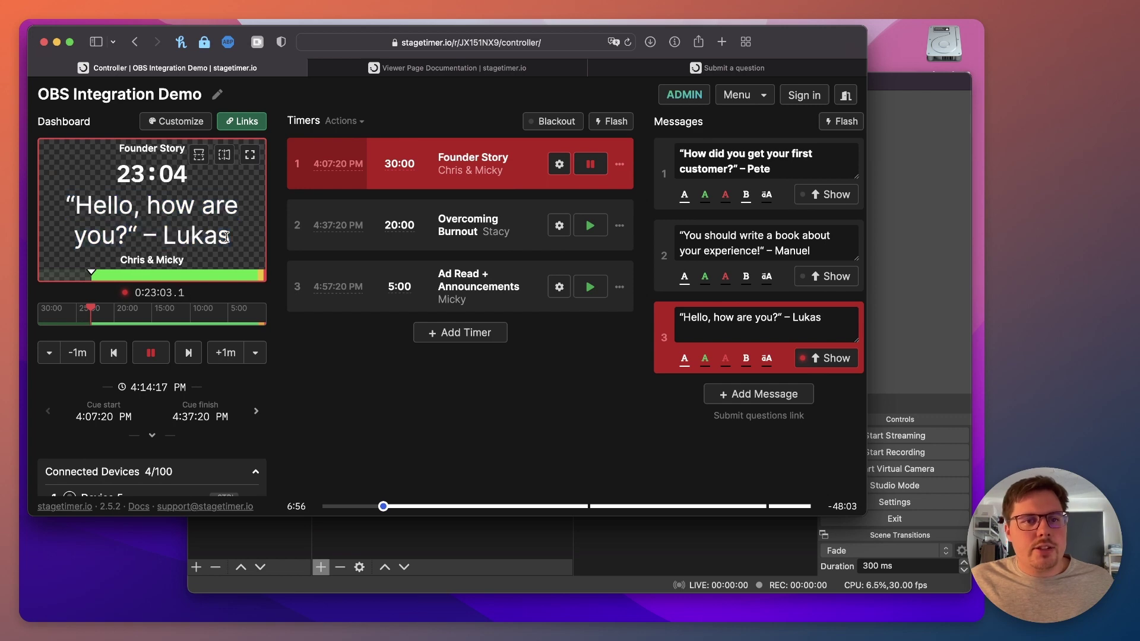
left_click(917, 279)
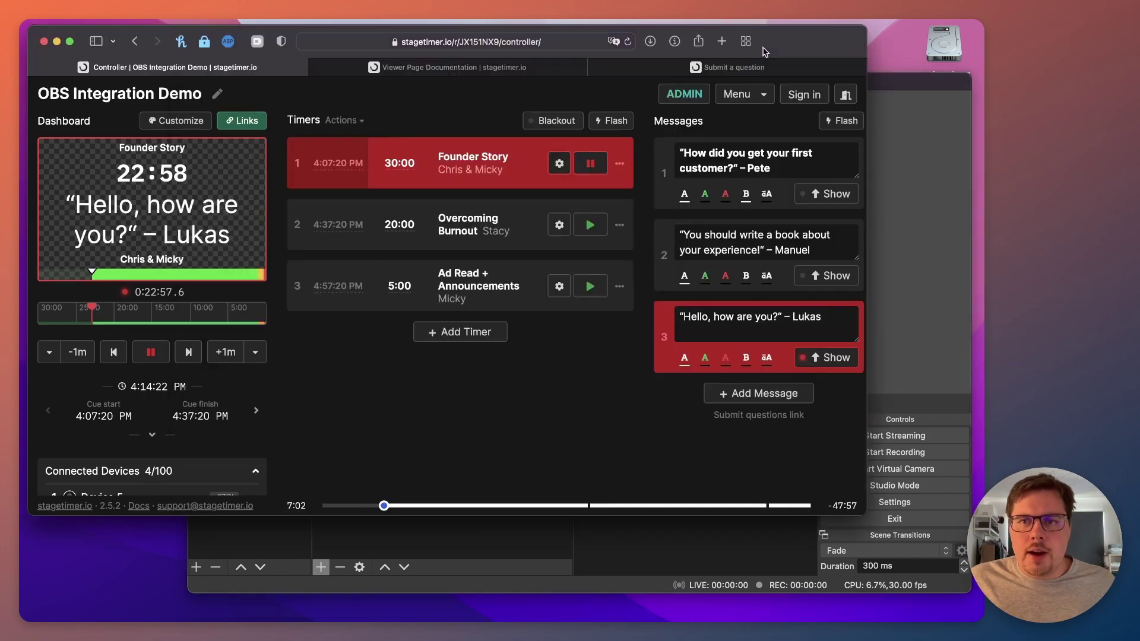
Scroll the viewer page documentation tab to its isolation mode examples.
left_click(505, 56)
left_click(503, 69)
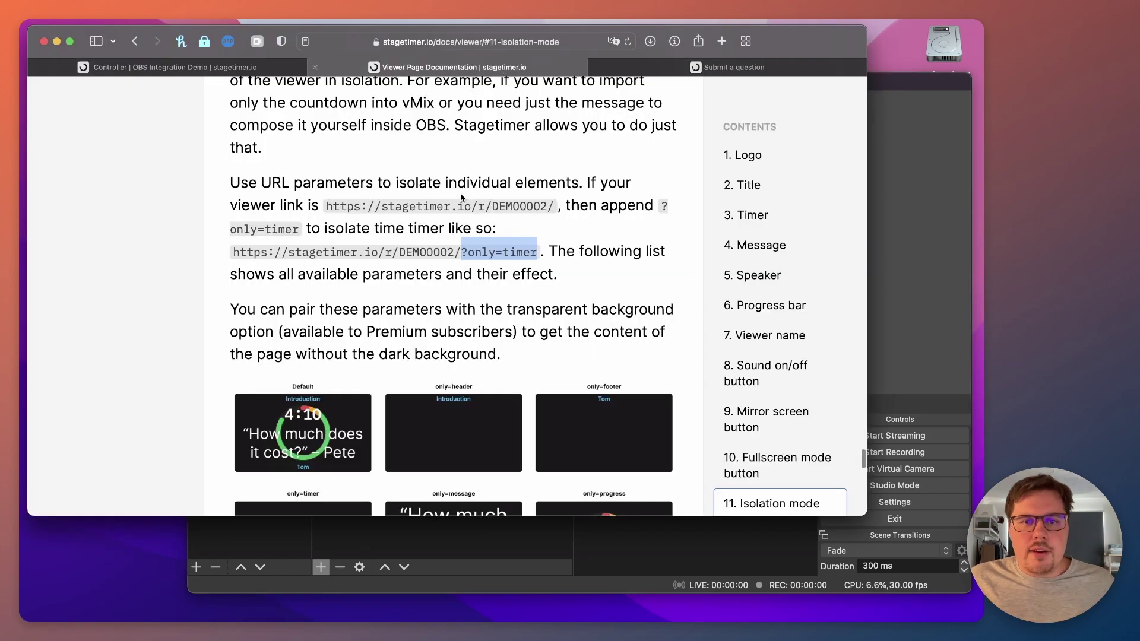
scroll(537, 367, "down", 3)
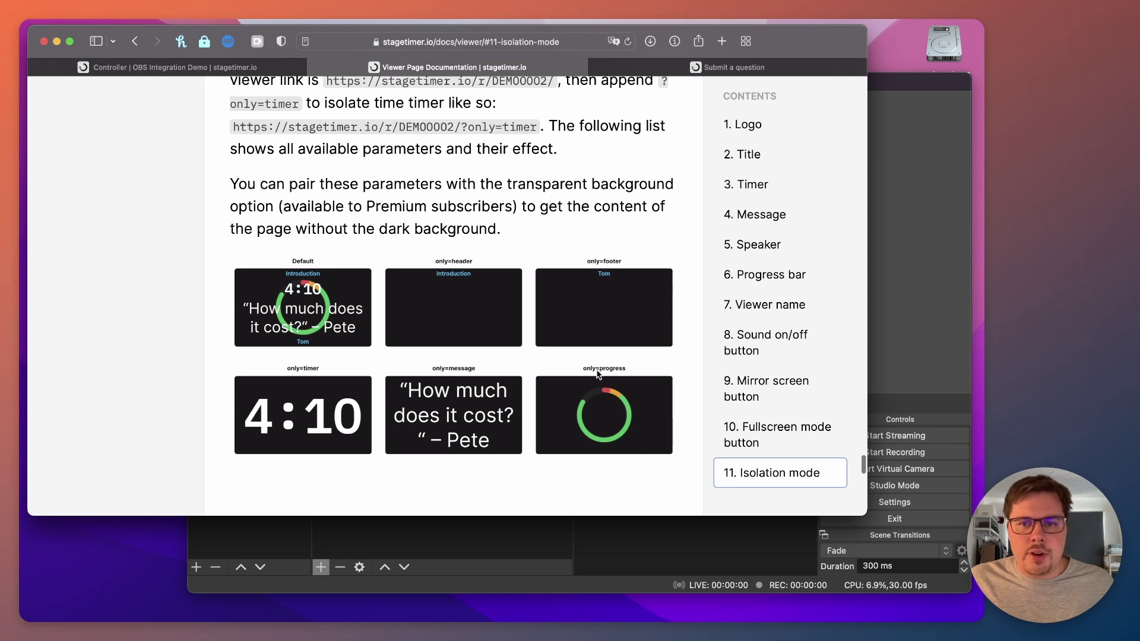
Change the stagetimer source URL from ?only=timer to ?only=message.
left_click(906, 345)
left_click(353, 430)
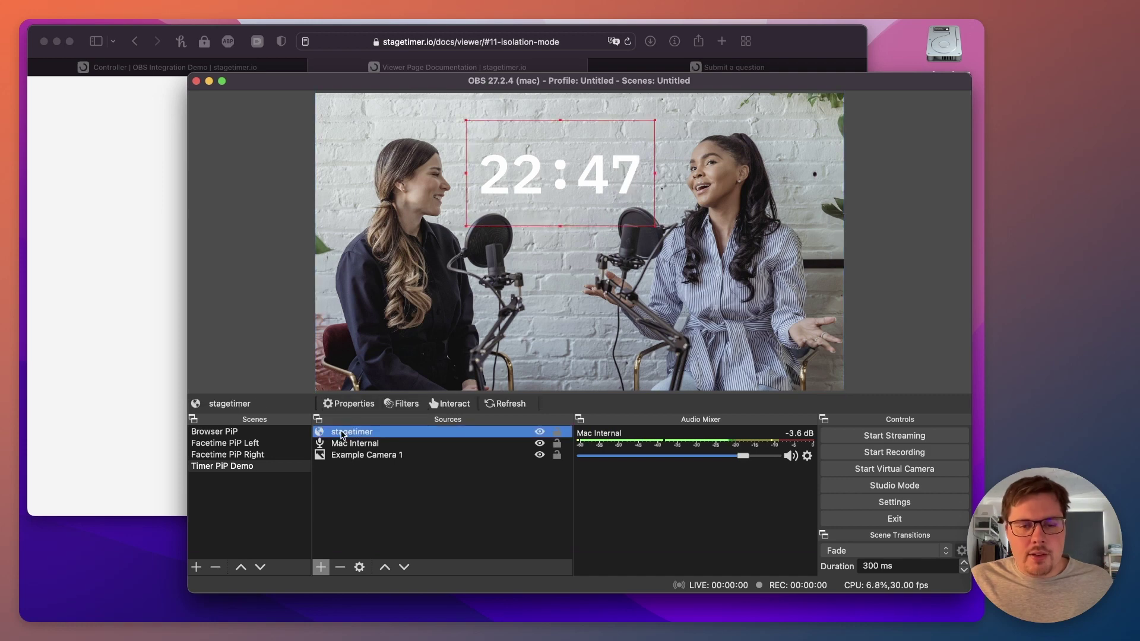
double_click(342, 435)
left_click(641, 414)
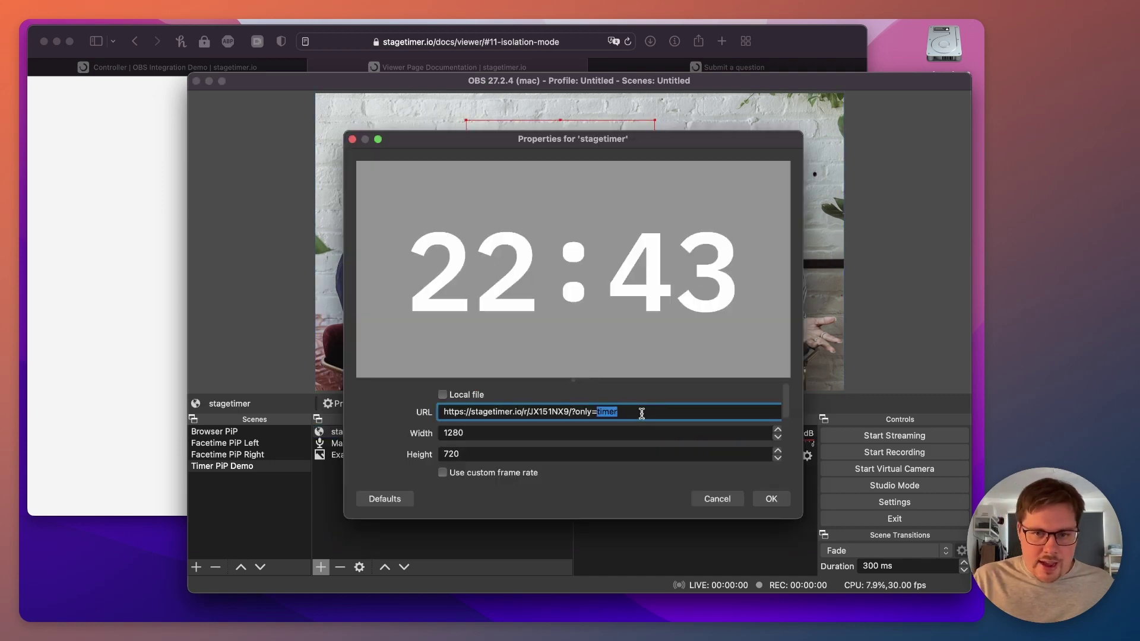
type("me")
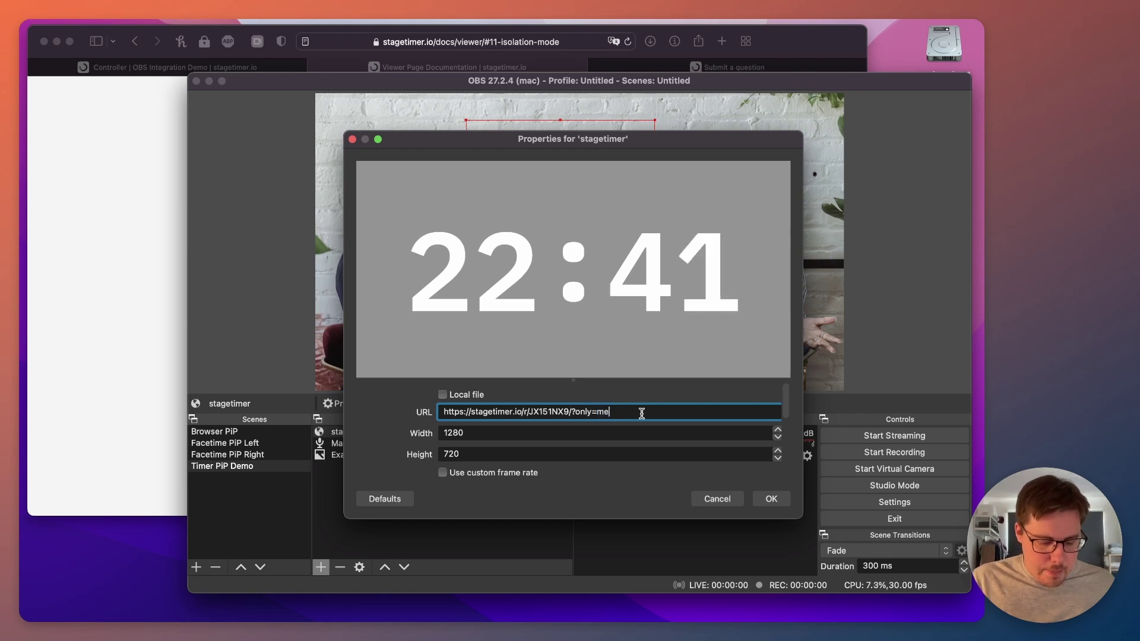
type("ssage")
left_click(768, 495)
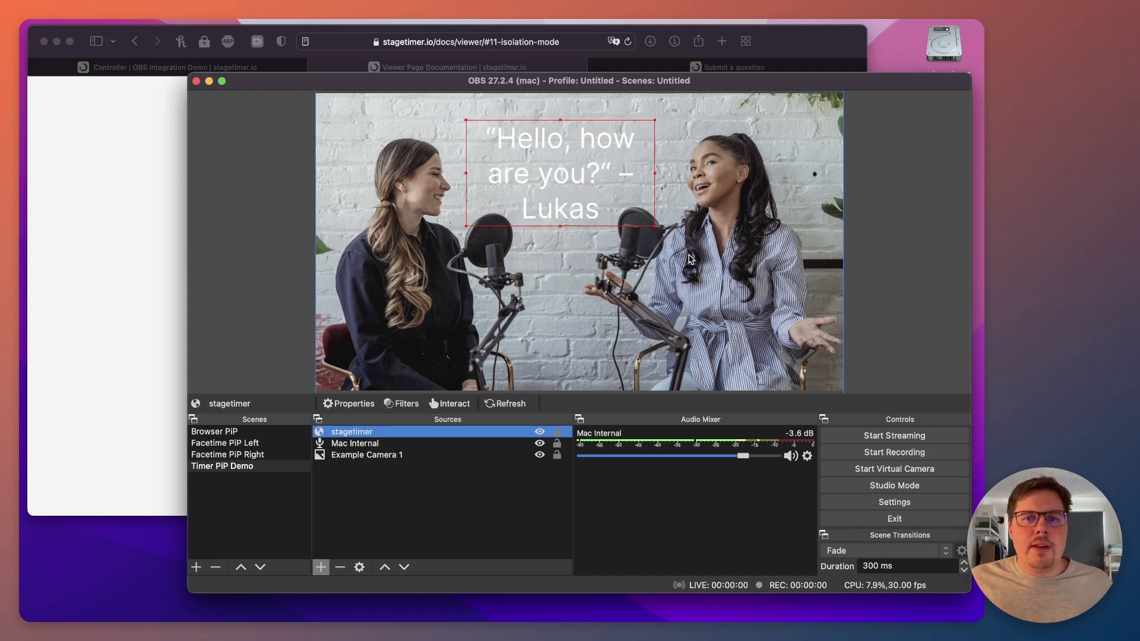
Enlarge the message overlay and position it over the lower-left of the camera video.
left_click_drag(652, 227, 768, 288)
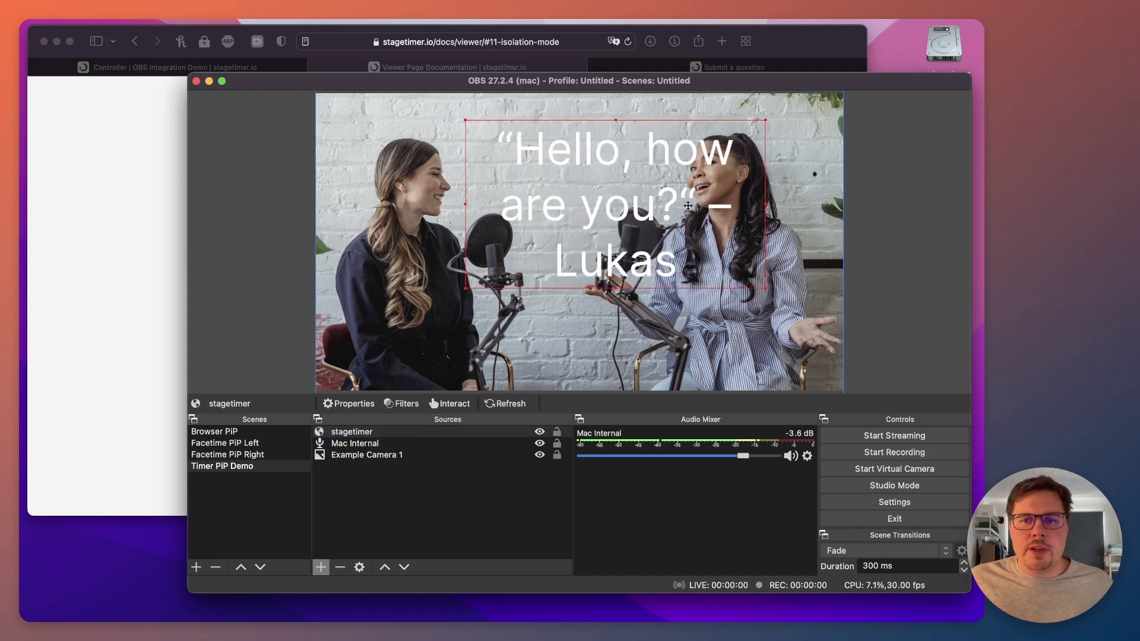
left_click_drag(689, 205, 547, 277)
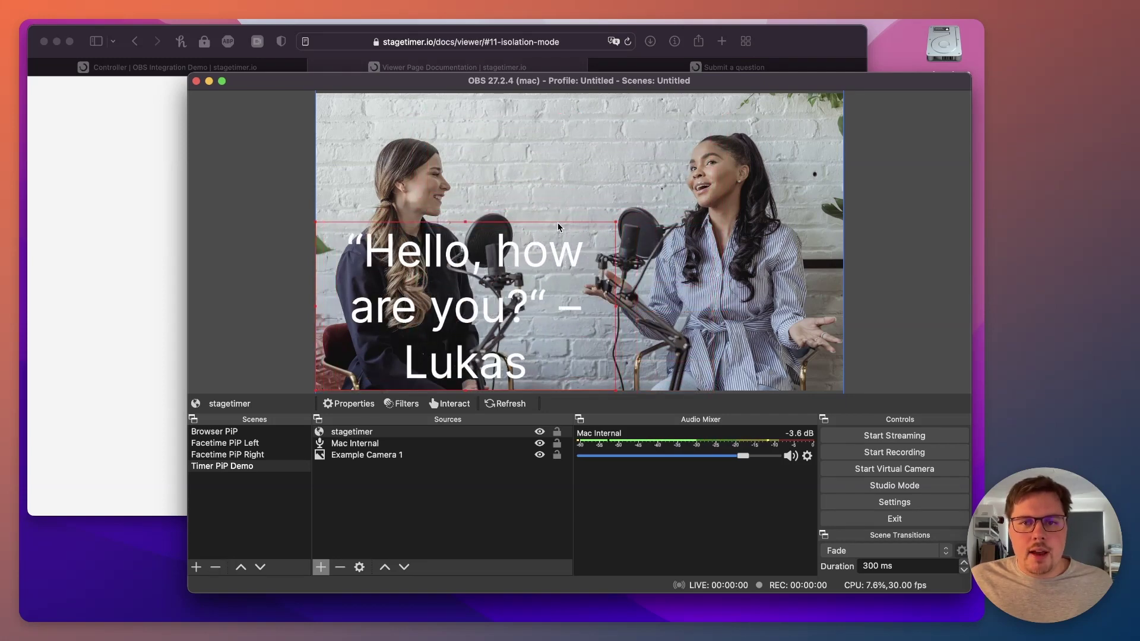
left_click_drag(557, 224, 562, 242)
key("super+z")
left_click_drag(465, 222, 466, 319)
left_click(397, 522)
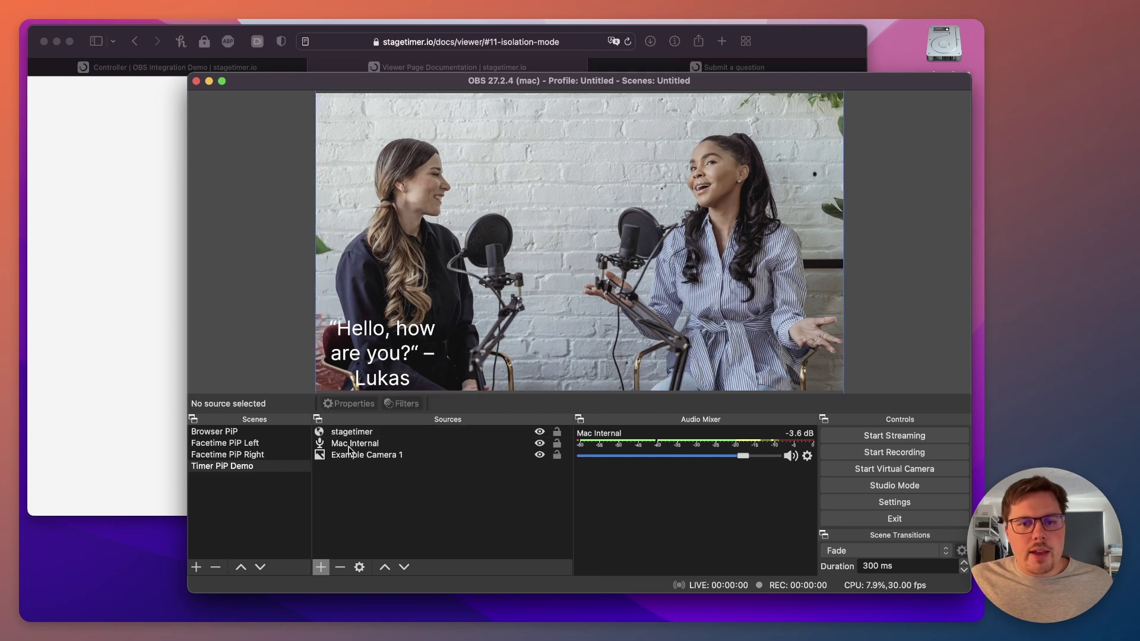
left_click(447, 356)
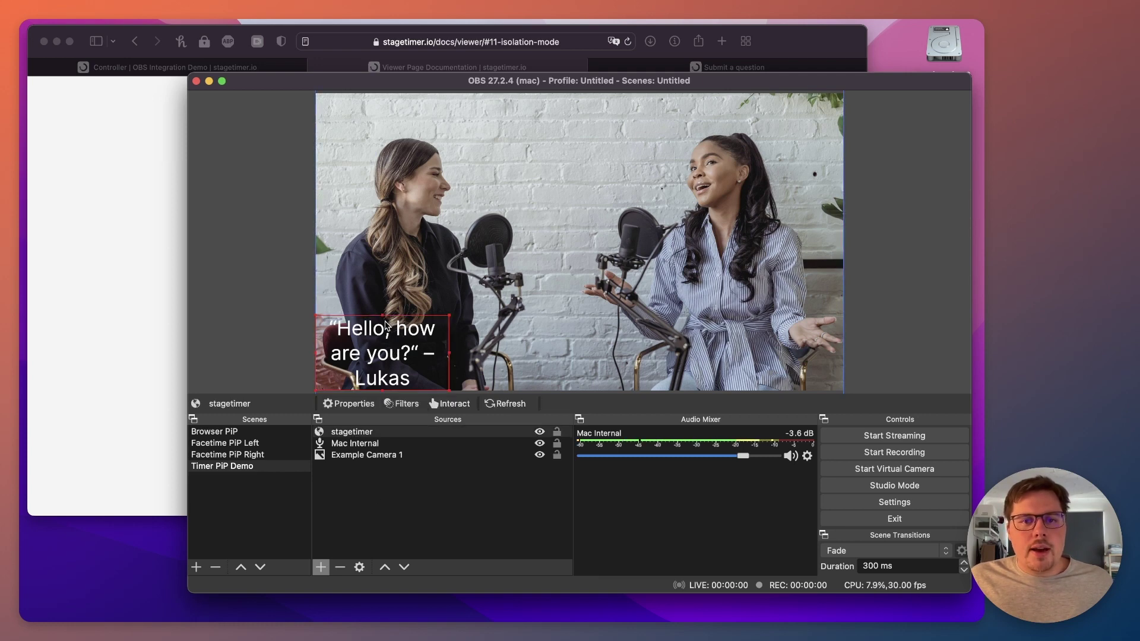
left_click_drag(448, 316, 517, 271)
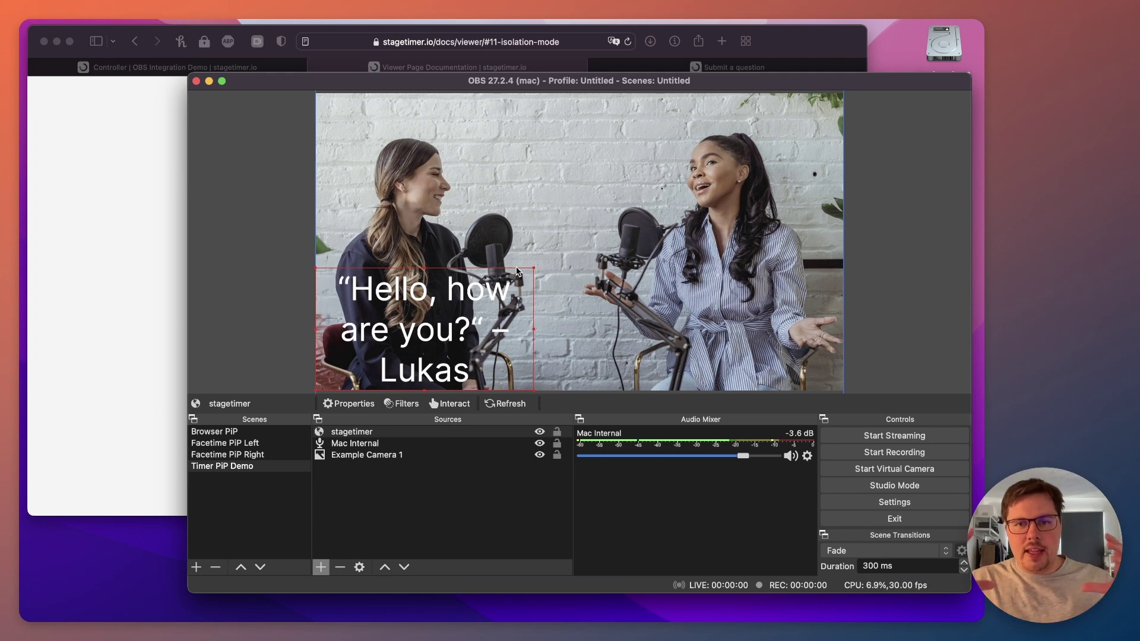
Change the stagetimer source's Width from 1280 to 1600 and Height from 720 to 300.
double_click(364, 432)
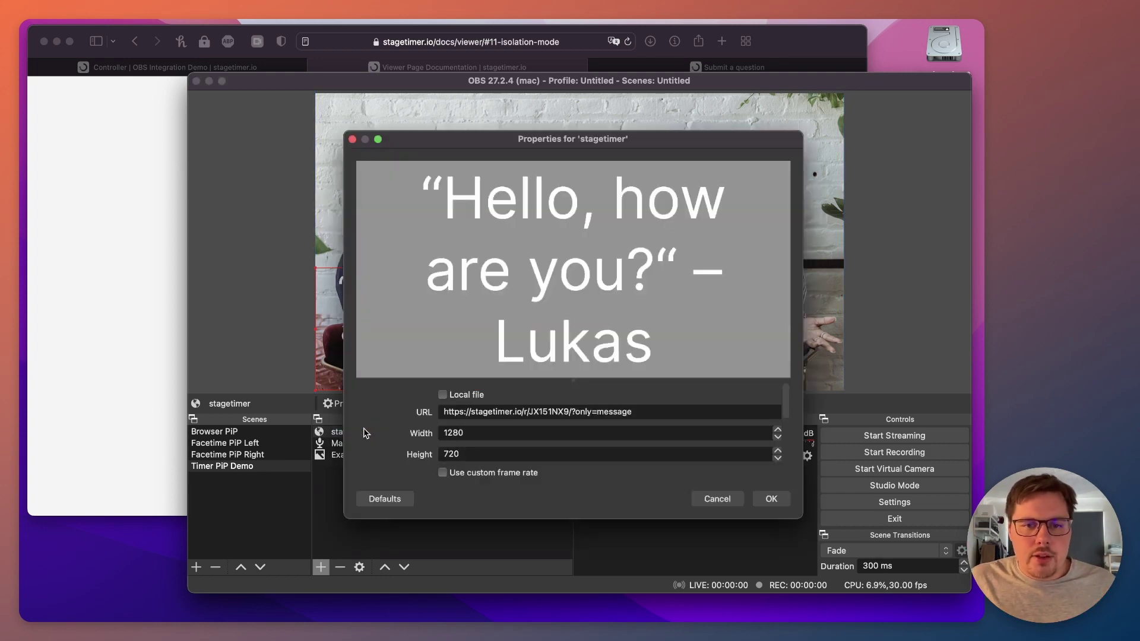
left_click_drag(486, 433, 437, 432)
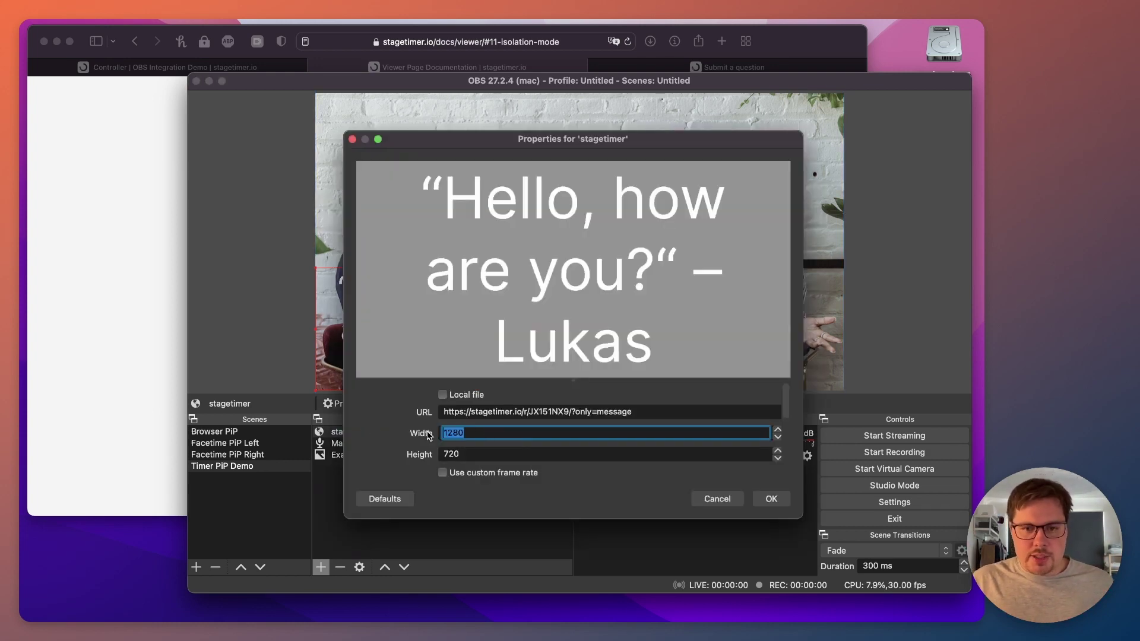
key("BackSpace")
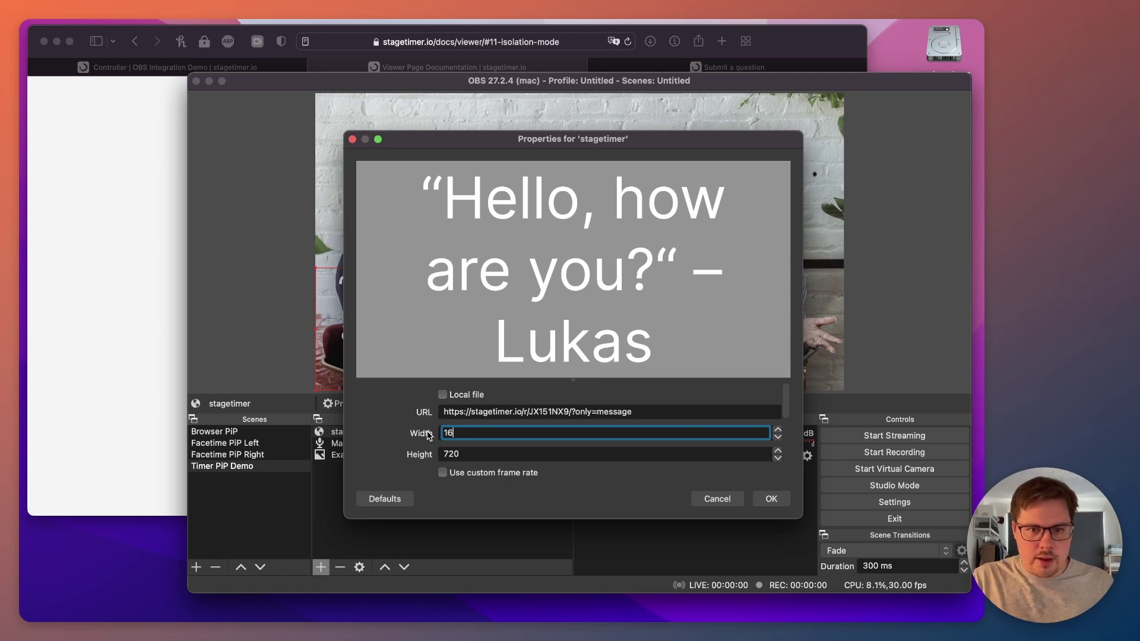
left_click_drag(465, 450, 448, 453)
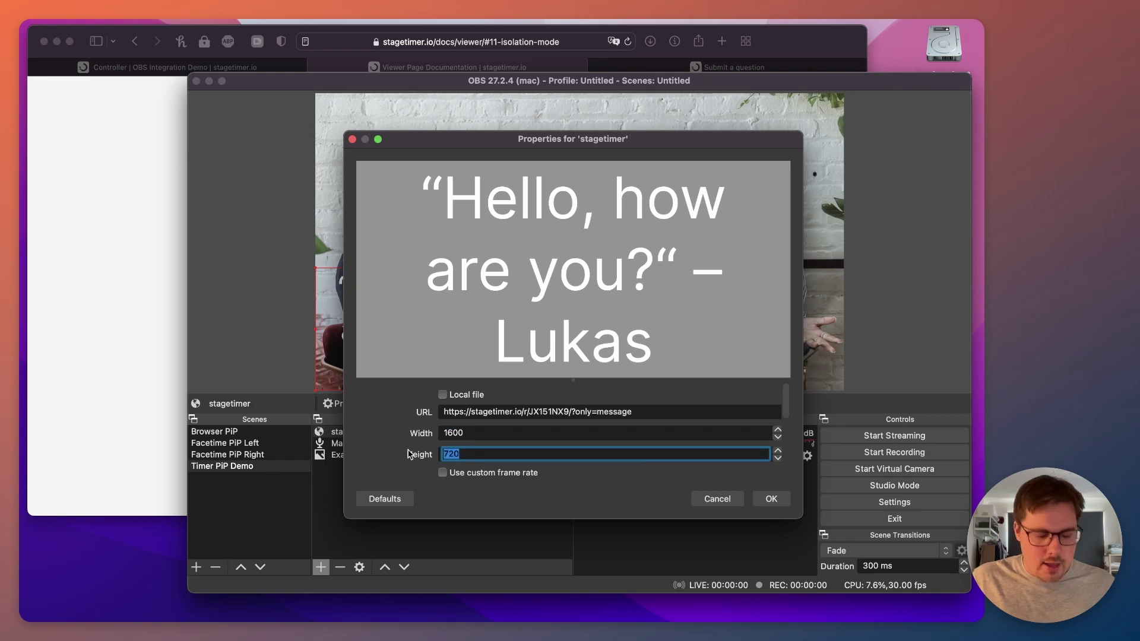
left_click(474, 434)
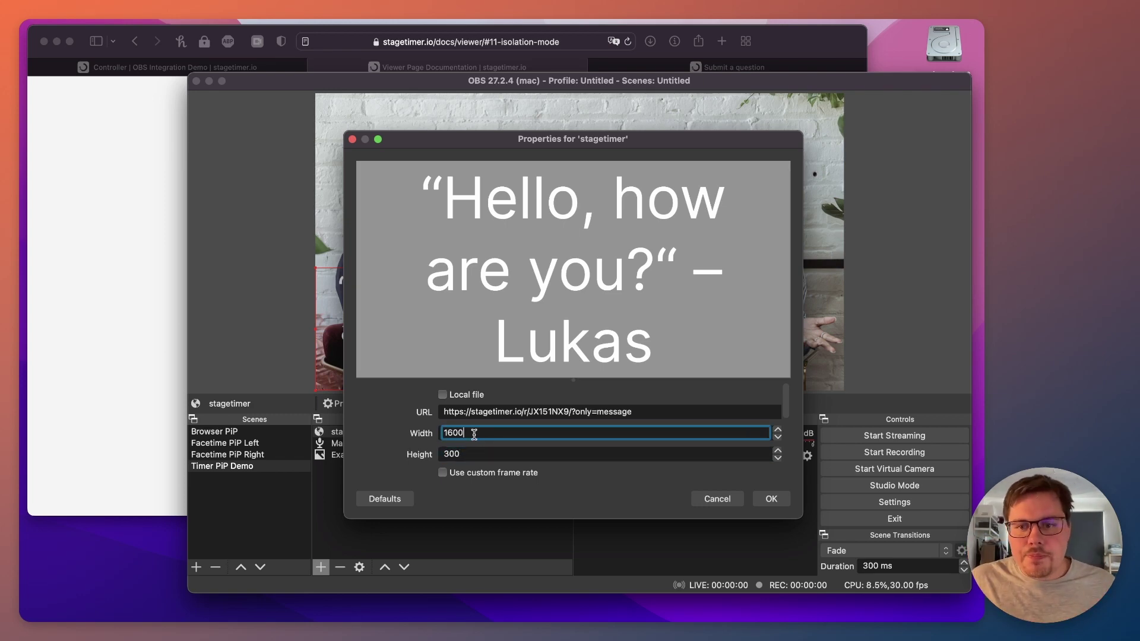
left_click(771, 499)
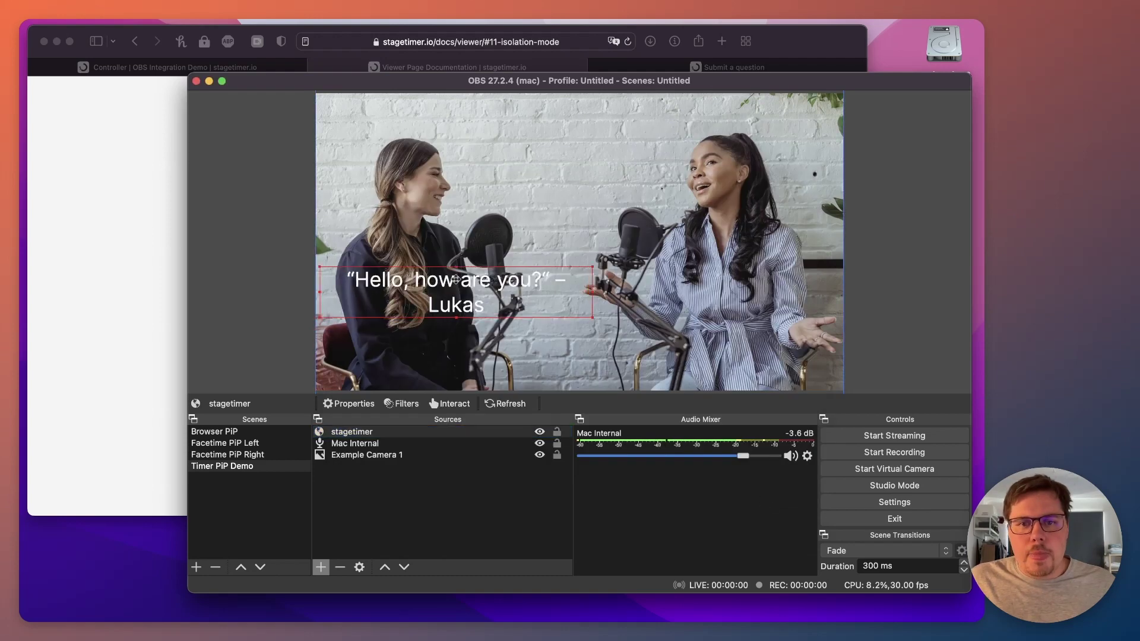
Move the strip to the lower centre, make message 3 bold, and nudge it slightly right.
left_click_drag(483, 263, 557, 348)
left_click(297, 221)
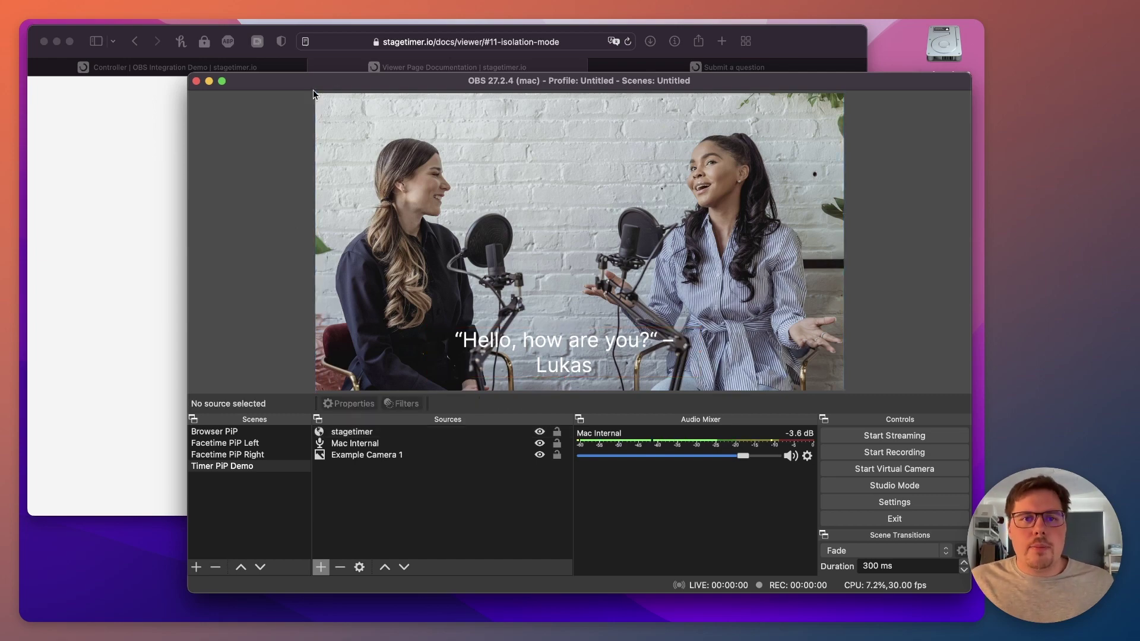
left_click(101, 218)
key("ctrl+shift+Tab")
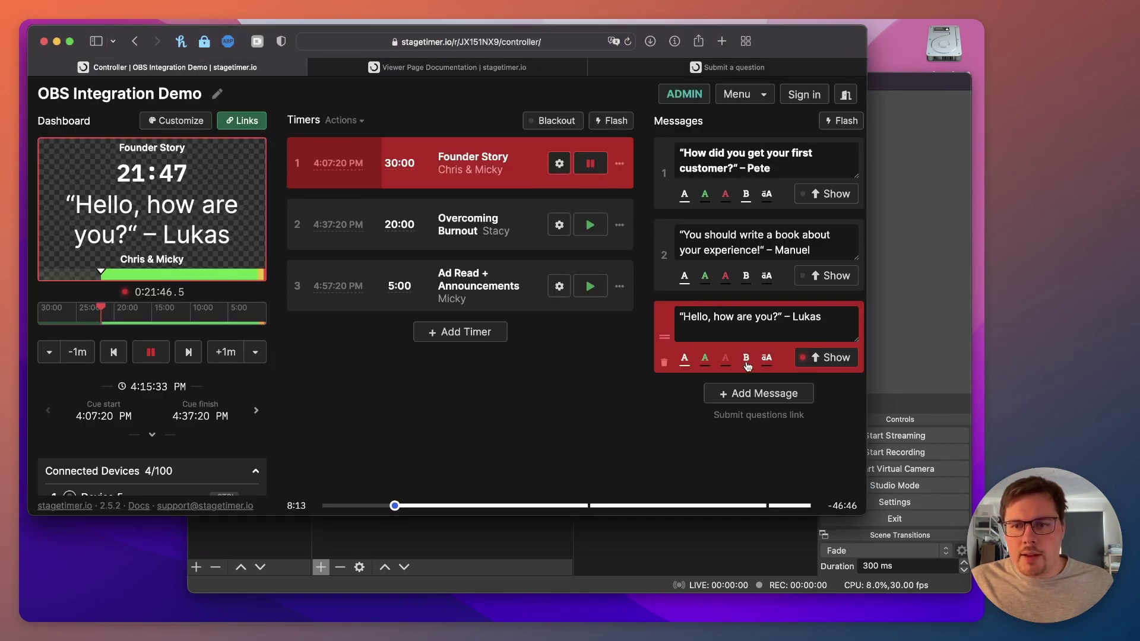
left_click(934, 307)
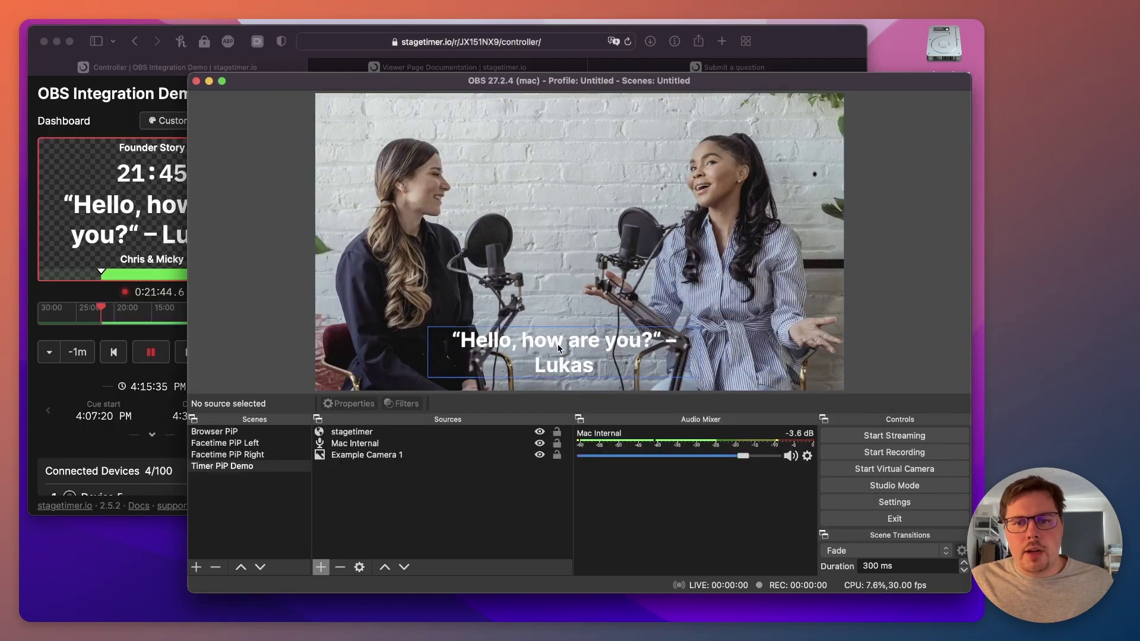
left_click_drag(557, 344, 574, 348)
left_click(922, 303)
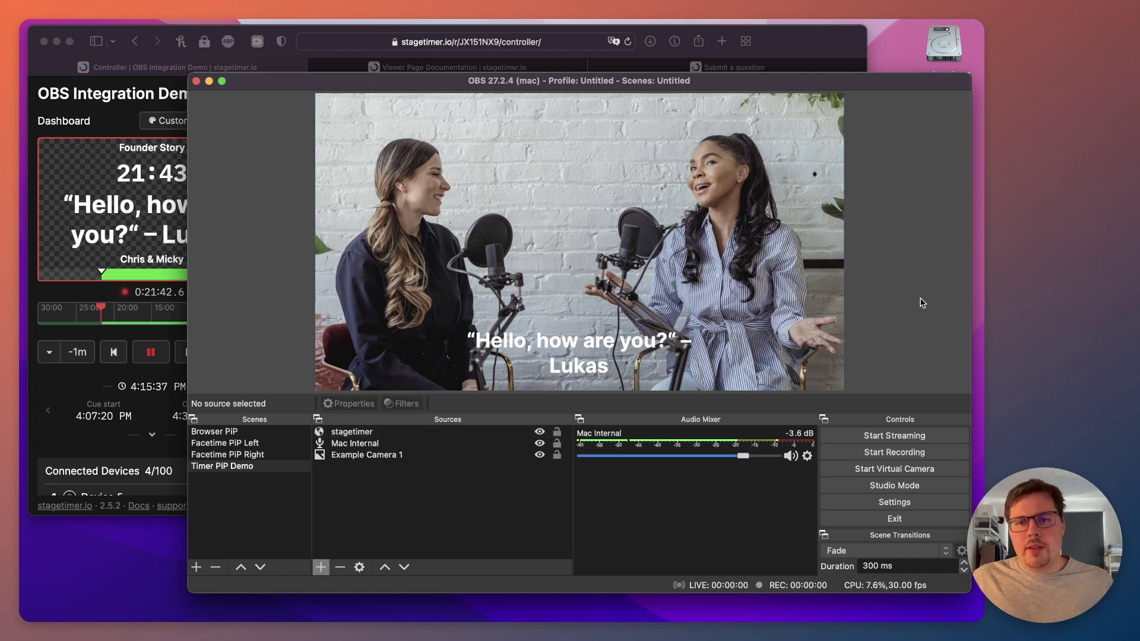